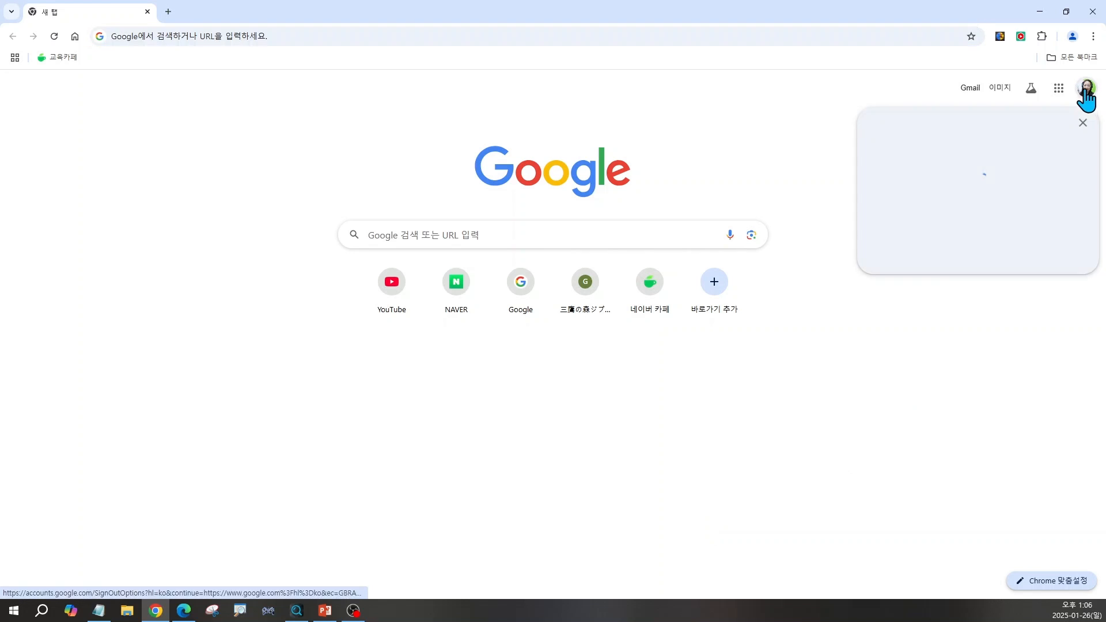
- Switch to the other Google account, search for 챗gpt, and open the first 챗GPT result
left_click(934, 357)
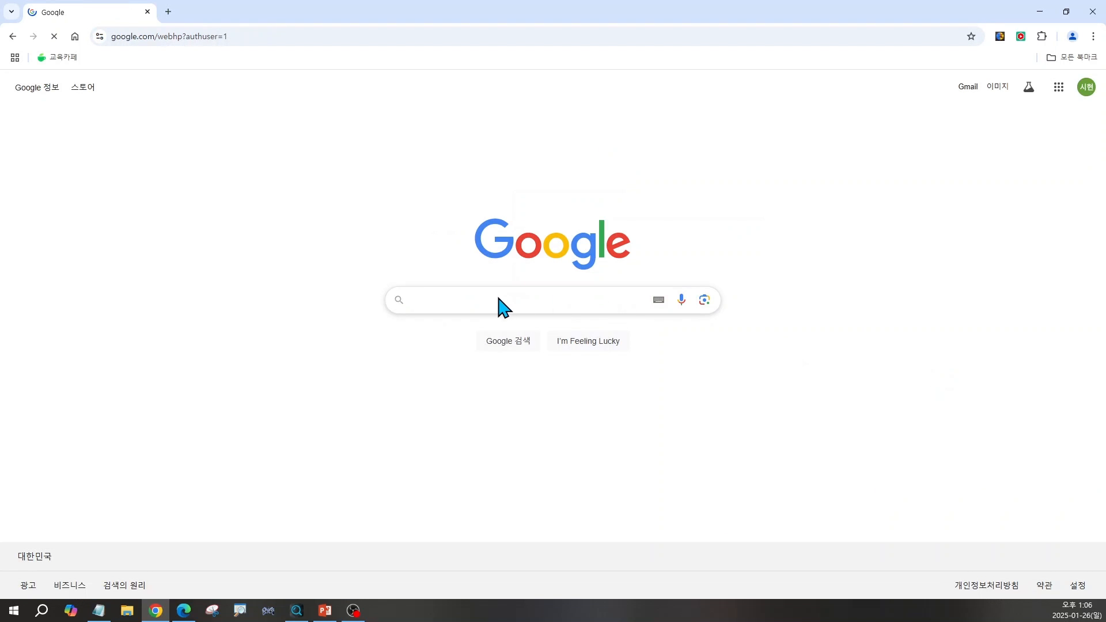
left_click(423, 298)
left_click(425, 326)
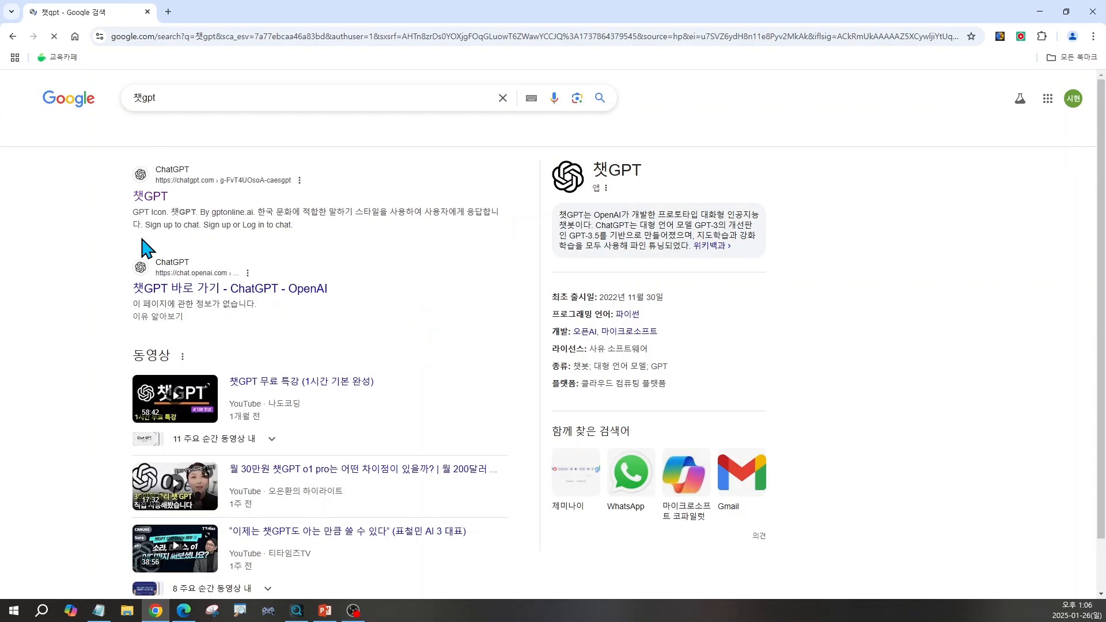
left_click(147, 199)
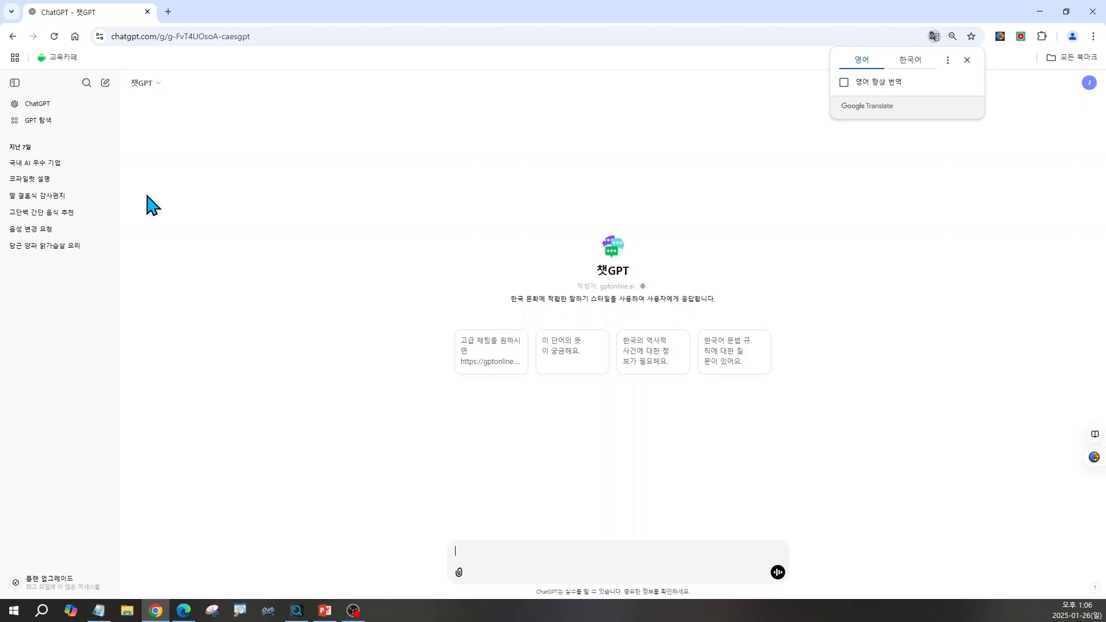
- Ask 챗GPT "성공적인 powerpoint 프레젠테이션 요소 3가지는?"
left_click(479, 556)
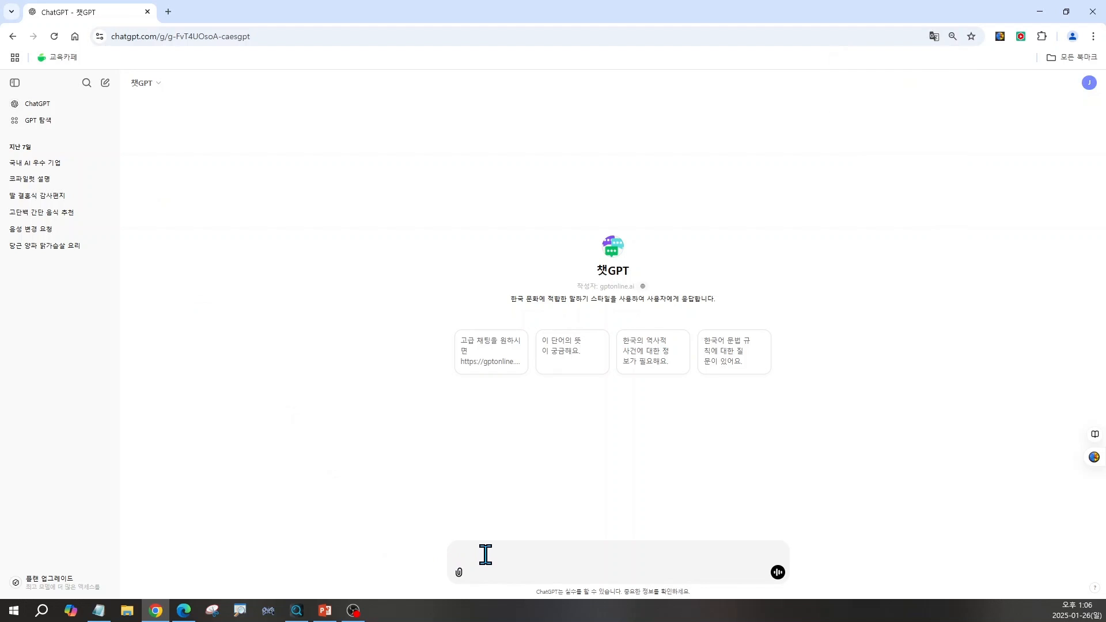
type("성공적인 powerpoint 프레젠테이션 요소 3가지는?")
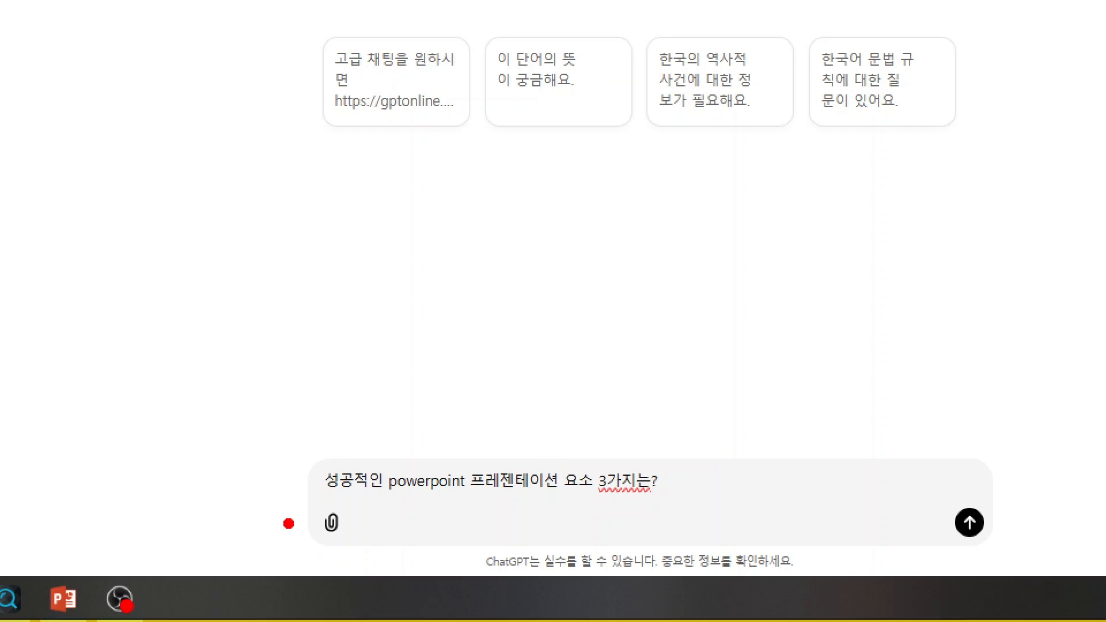
left_click_drag(325, 503, 423, 503)
left_click_drag(526, 504, 690, 504)
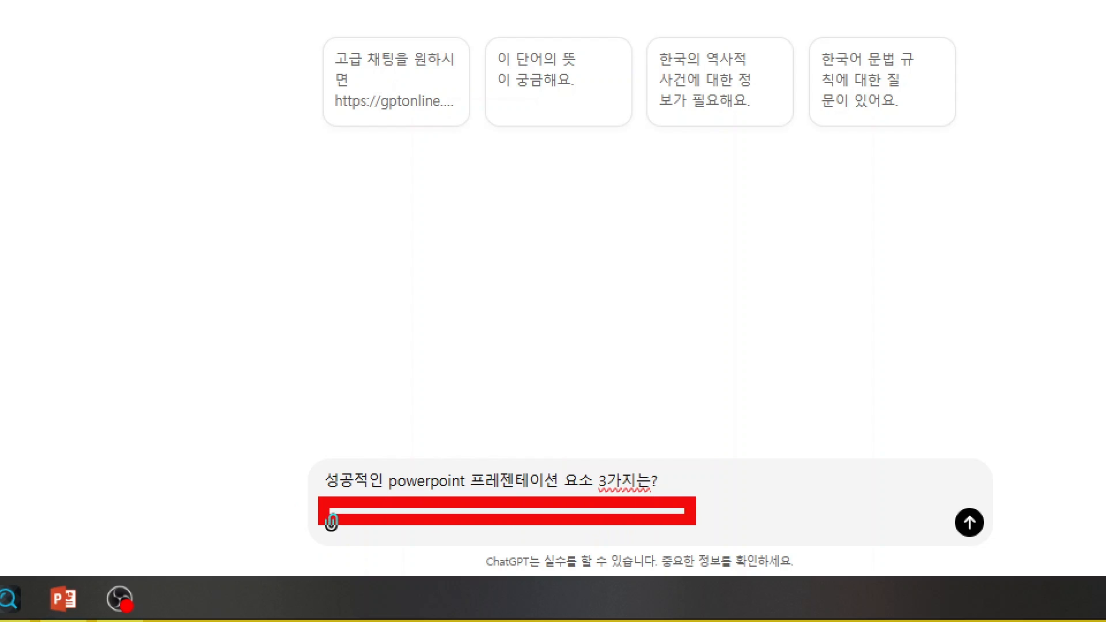
left_click(636, 565)
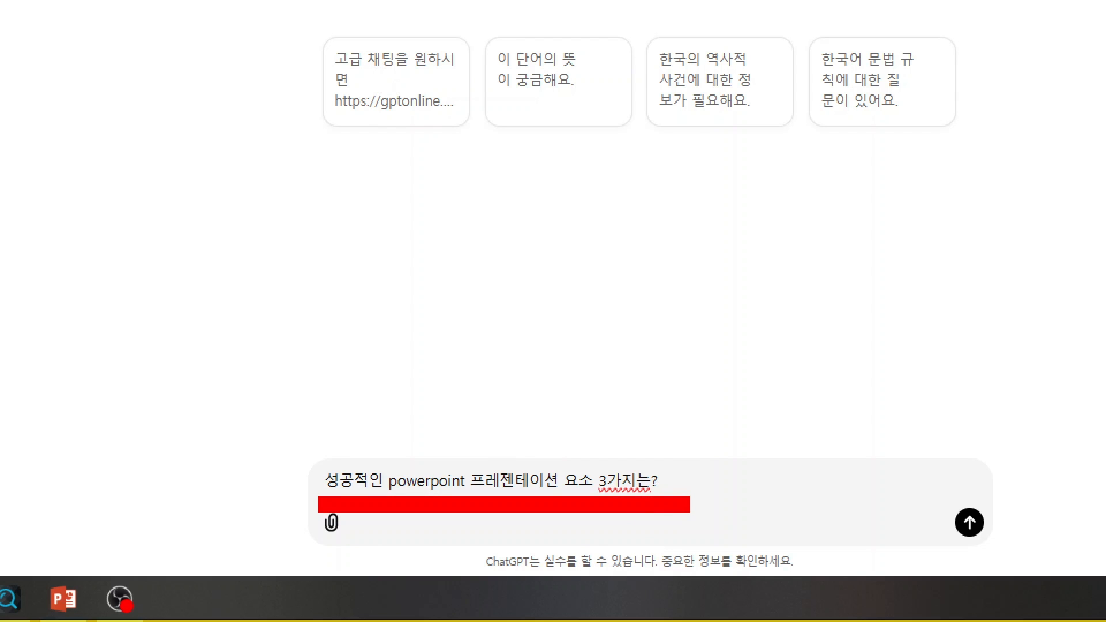
key("Escape")
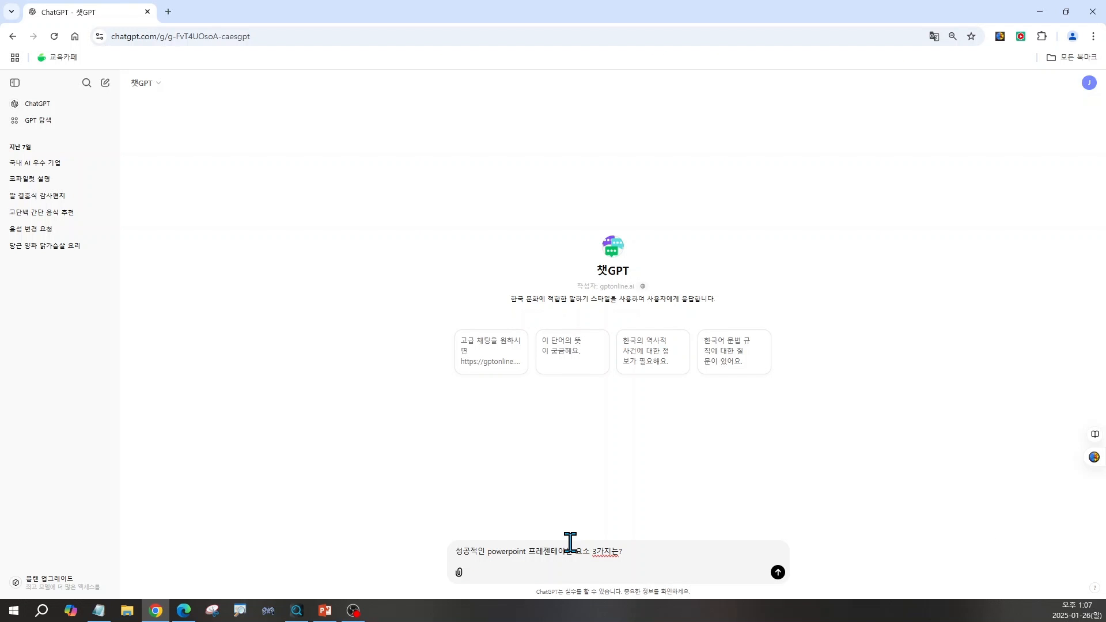
key("Return")
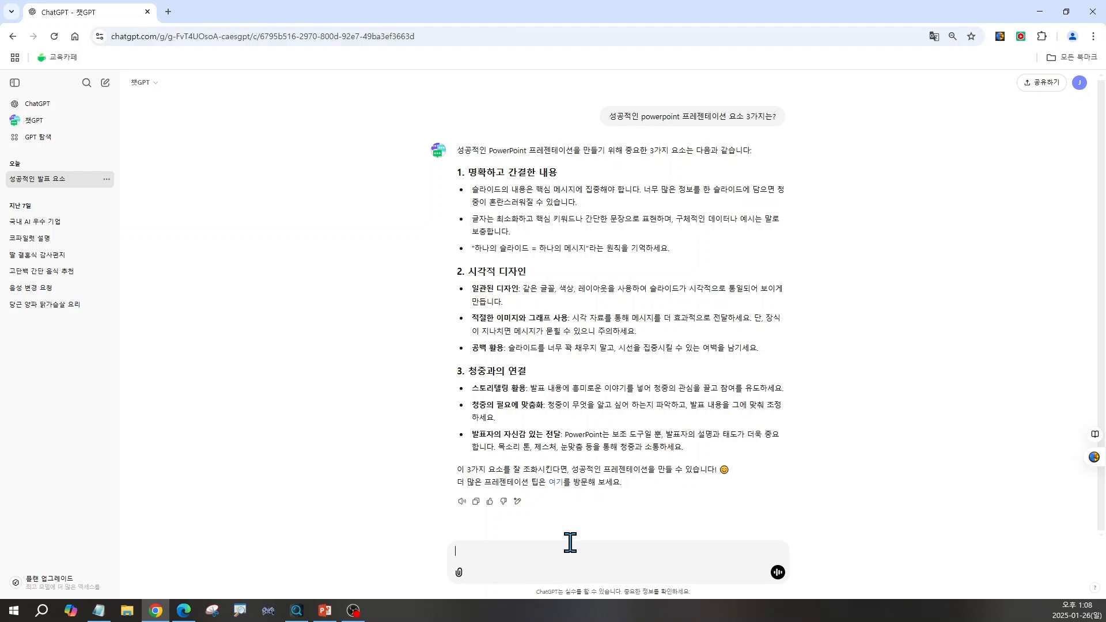
- Request slide-by-slide PowerPoint content on "소액 투자로 재테크 잘하는법" for 40~60대, clear and concise, with 3 slides and a 5분 presentation time
left_click(324, 610)
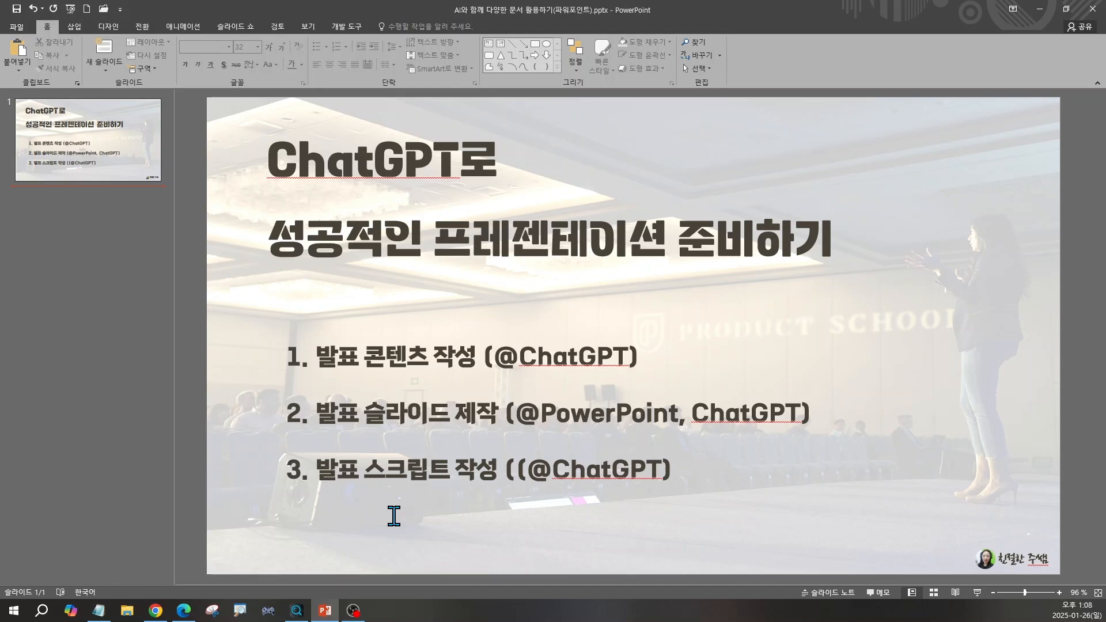
left_click(156, 611)
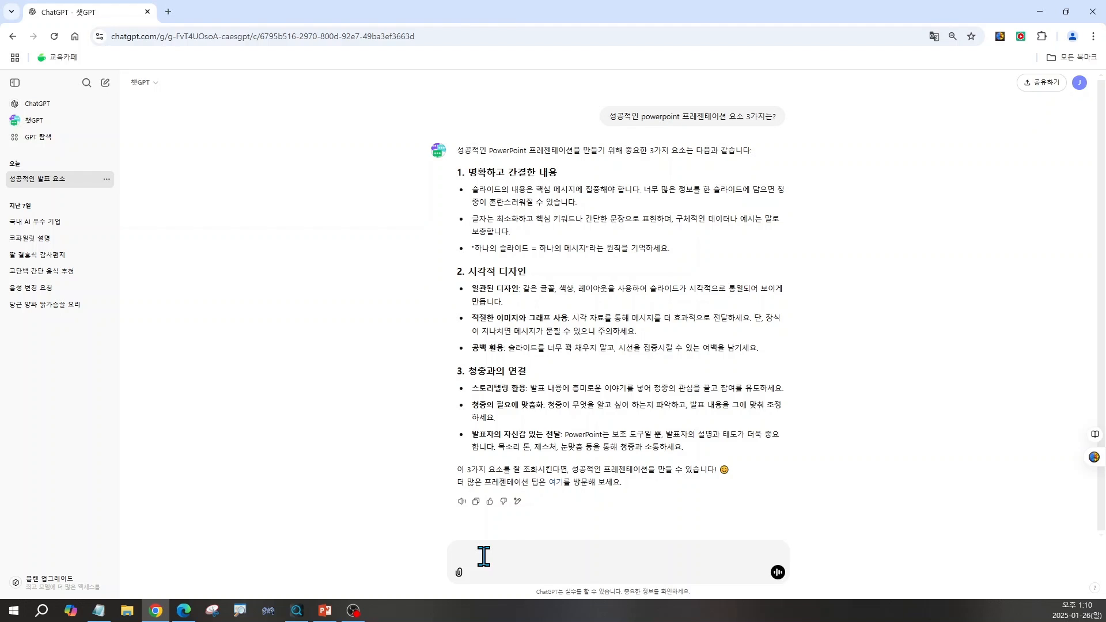
type("\"소액 투자로 재테크 잘하는법\"에 대한 주제로 powerpoint 발표를 하려해 아래 내용을 참고해서 각 슬라이드 별로 콘텐츠를 작성해줘  -대상 : 40~60대 -명확하고 간결하게 내용 작성 -슬라이드 개수 : 3장 -발표시간 : 5분")
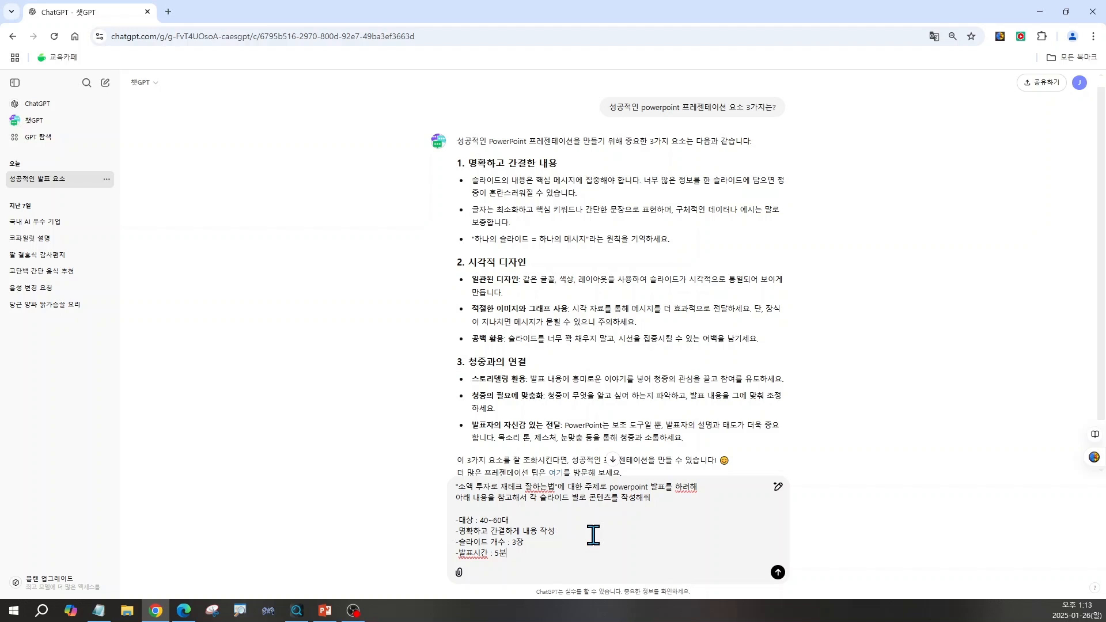
key("Return")
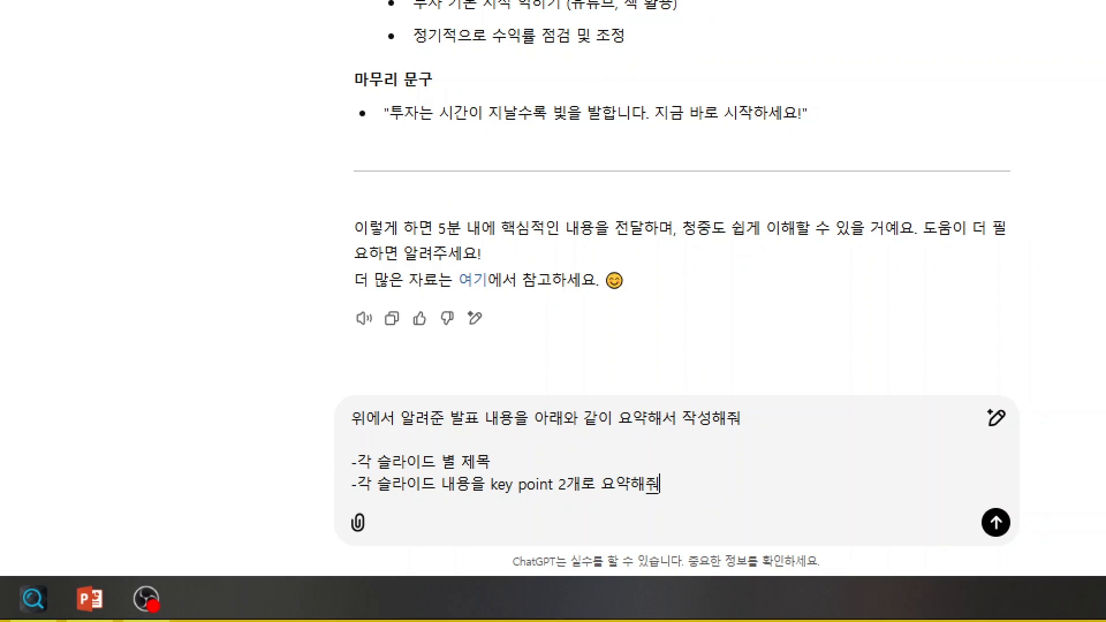
- Request a summary of the presentation content with a title for each slide and its content reduced to 2 key points
left_click(553, 574)
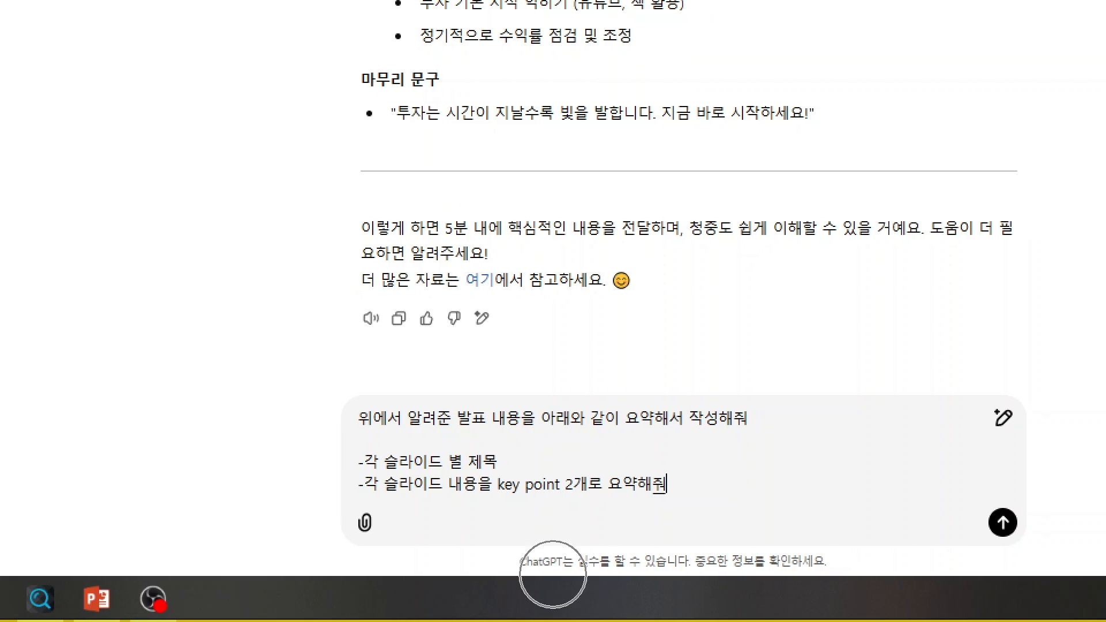
mouse_move(319, 383)
left_mouse_down()
mouse_move(490, 512)
mouse_move(823, 522)
left_mouse_up()
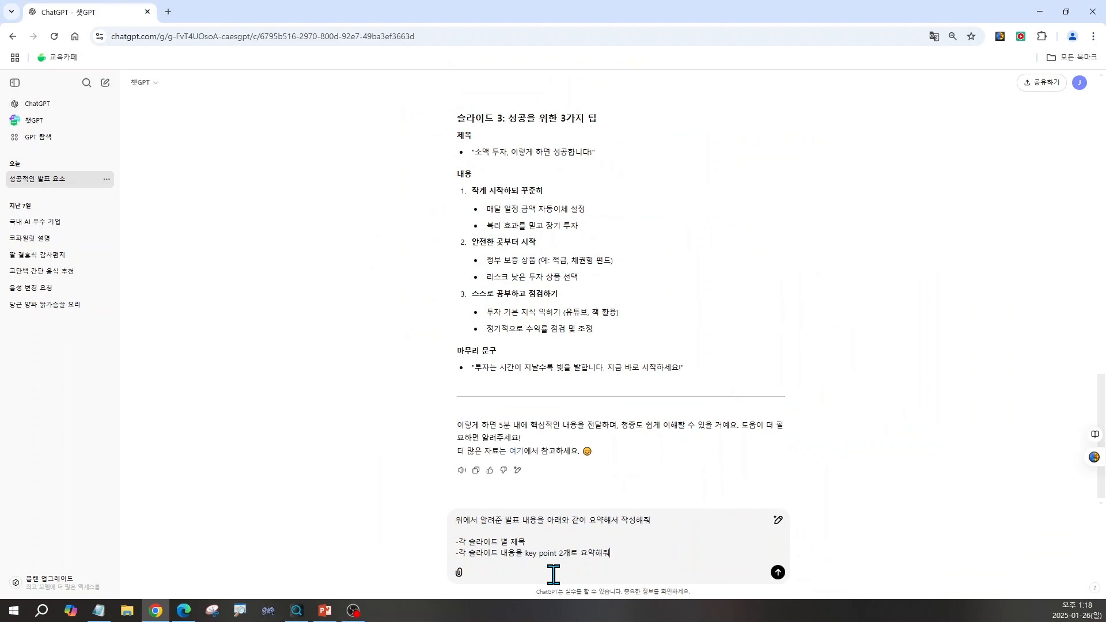
key("Return")
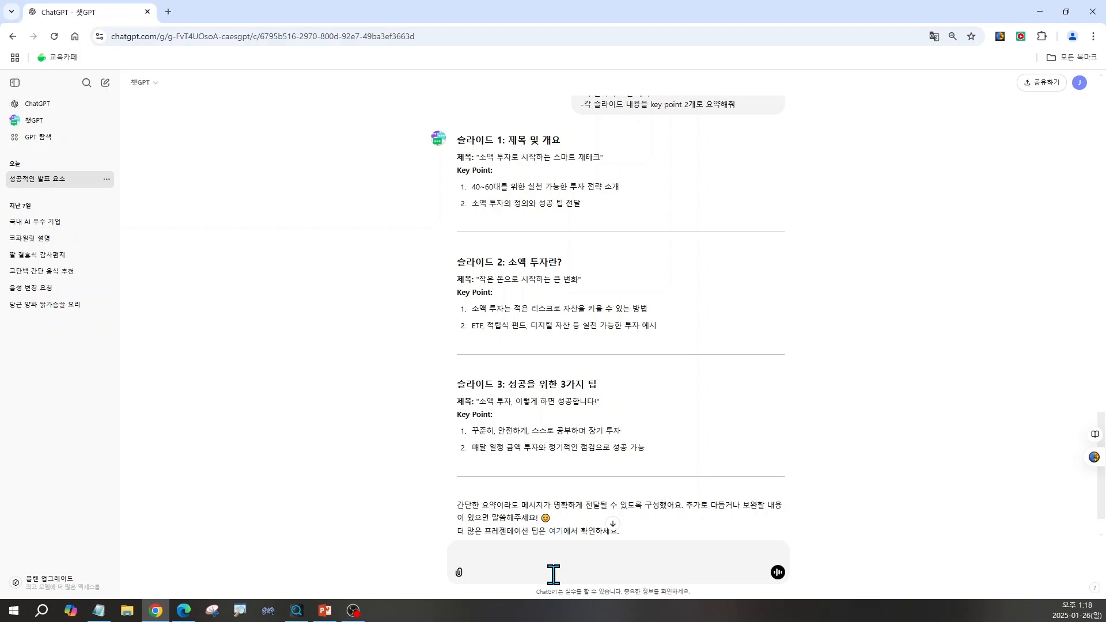
- Ask for 2 recommended image keywords per slide based on the presentation content, and have the keywords made simpler
left_click(324, 611)
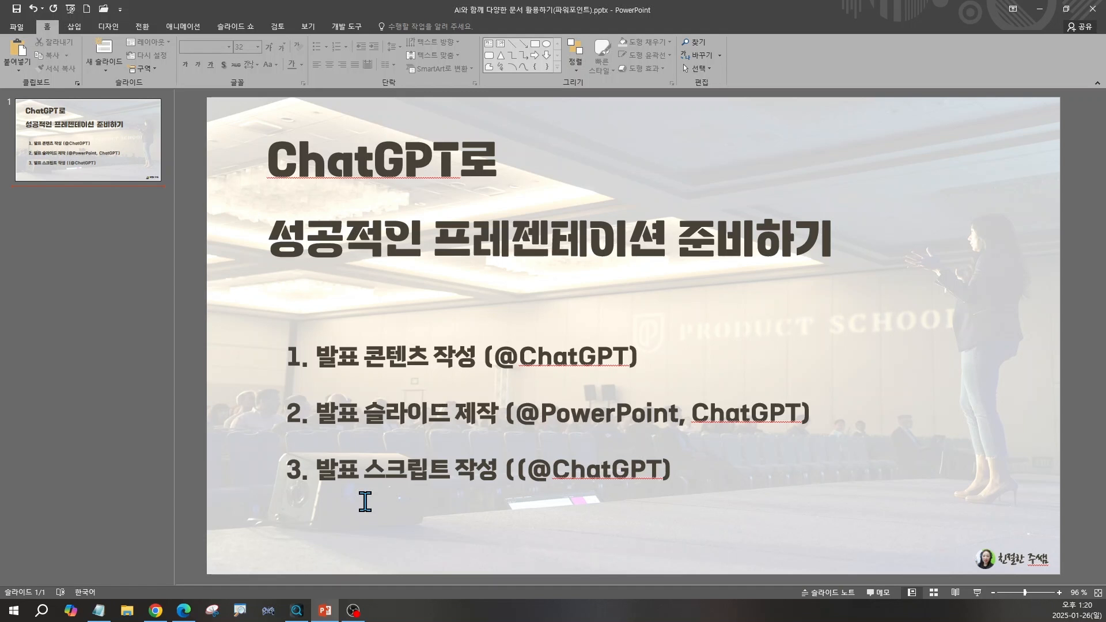
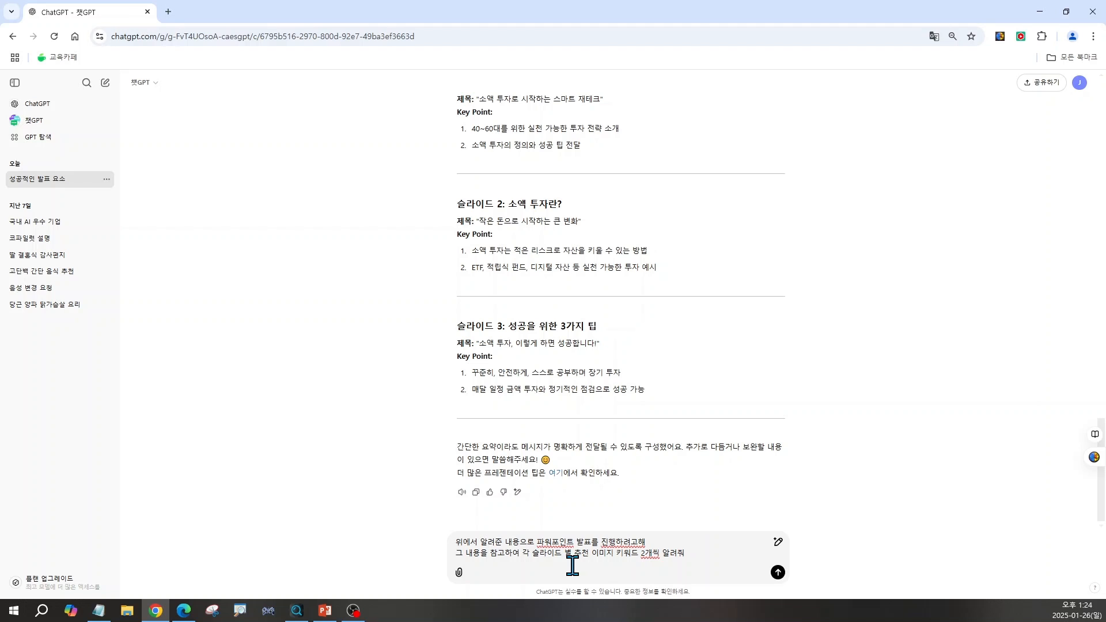
key("Return")
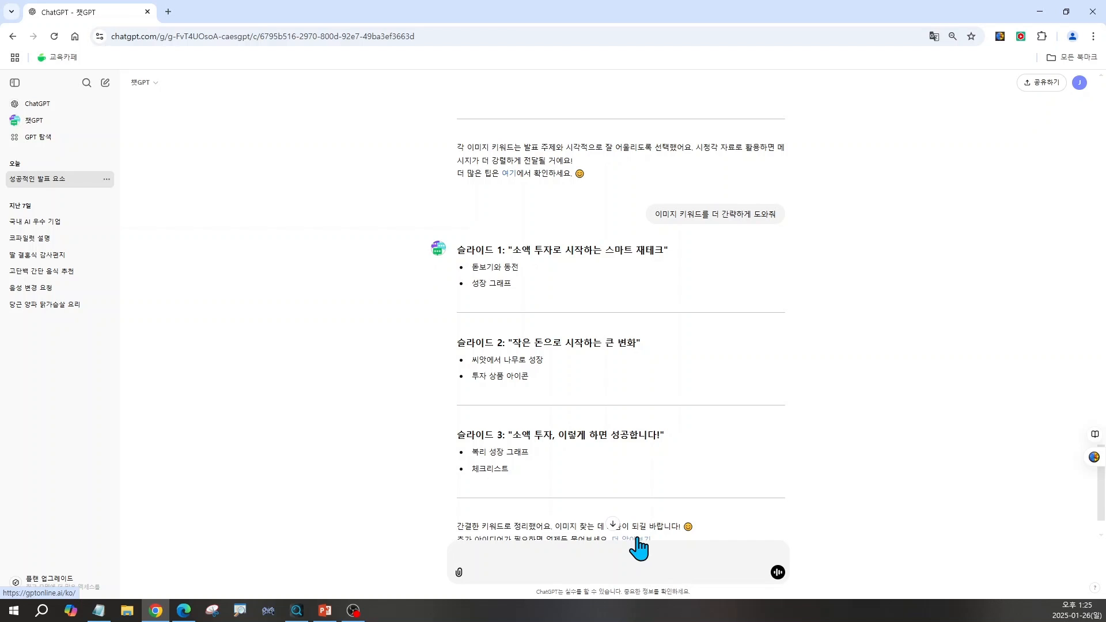
scroll(638, 547, "up", 3)
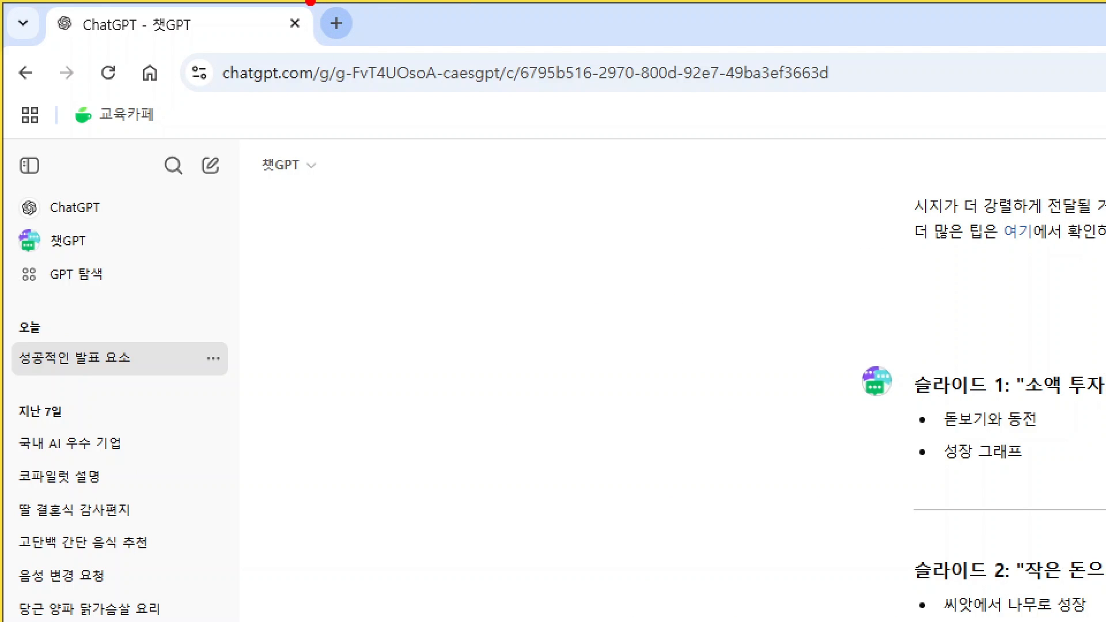
- Search Google for 언스플래쉬 in a new browser tab and open the Unsplash website
mouse_move(311, 3)
left_mouse_down()
mouse_move(323, 45)
mouse_move(404, 57)
mouse_move(384, 59)
mouse_move(616, 413)
left_mouse_up()
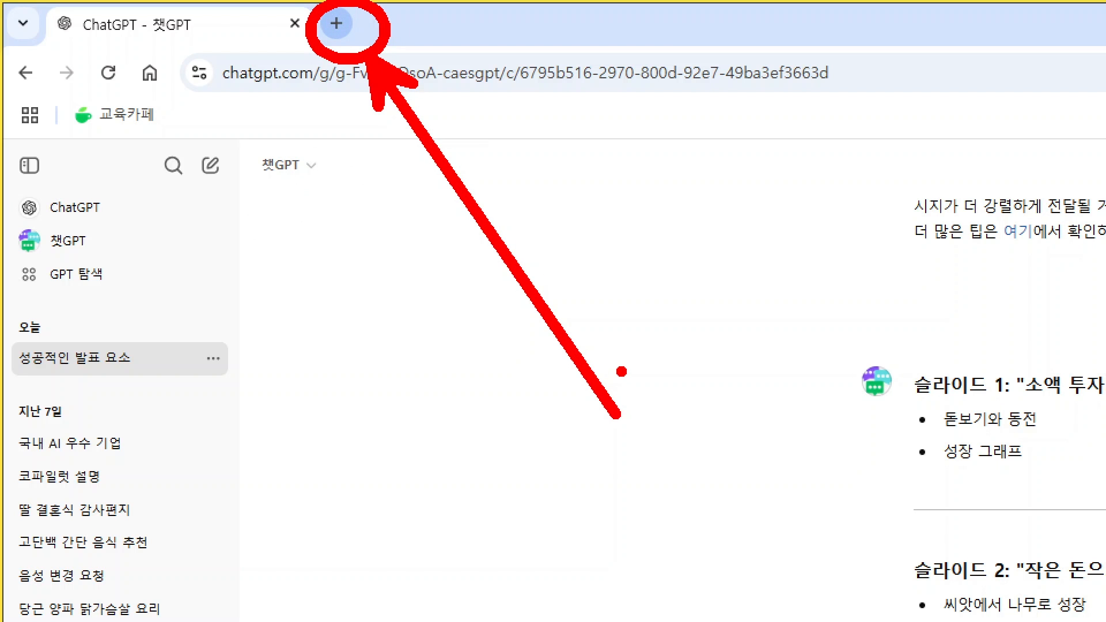
key("Escape")
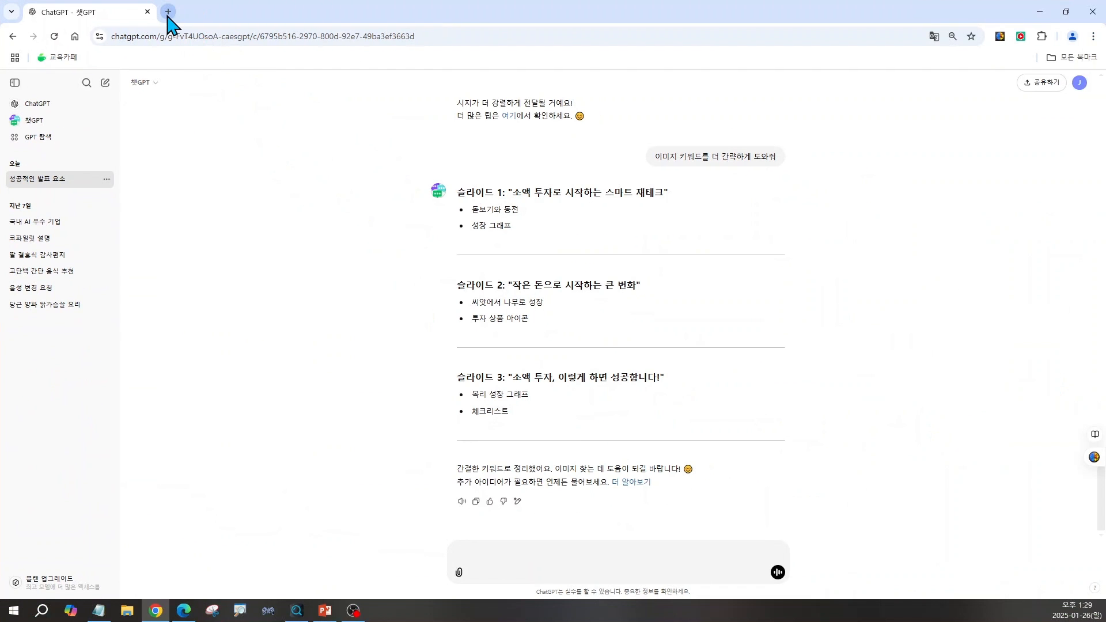
left_click(167, 12)
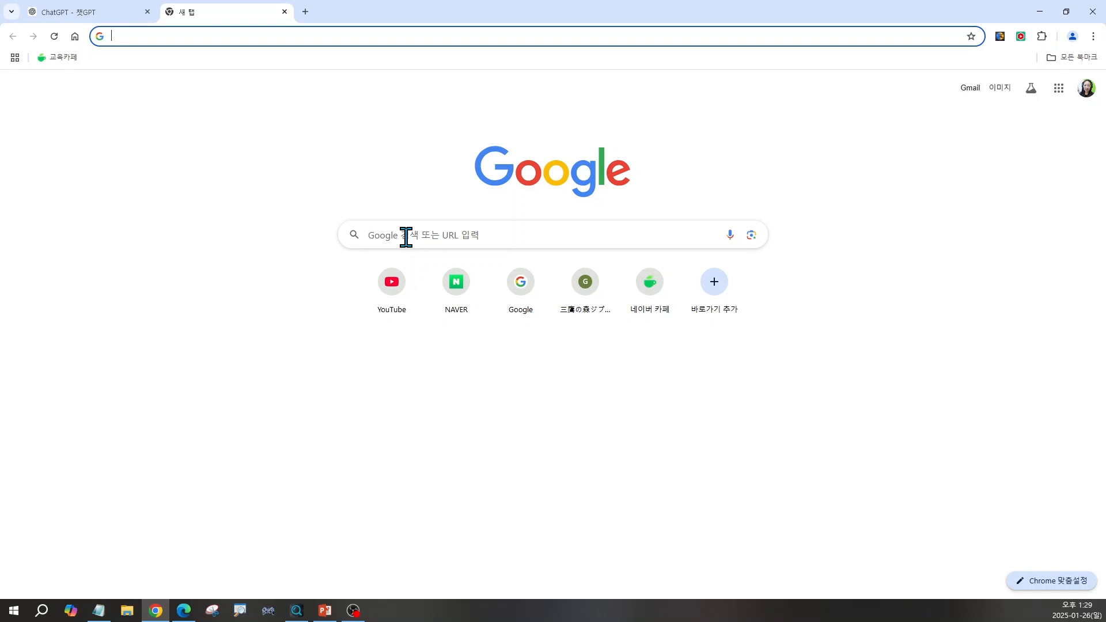
left_click(406, 237)
type("언스플래쉬")
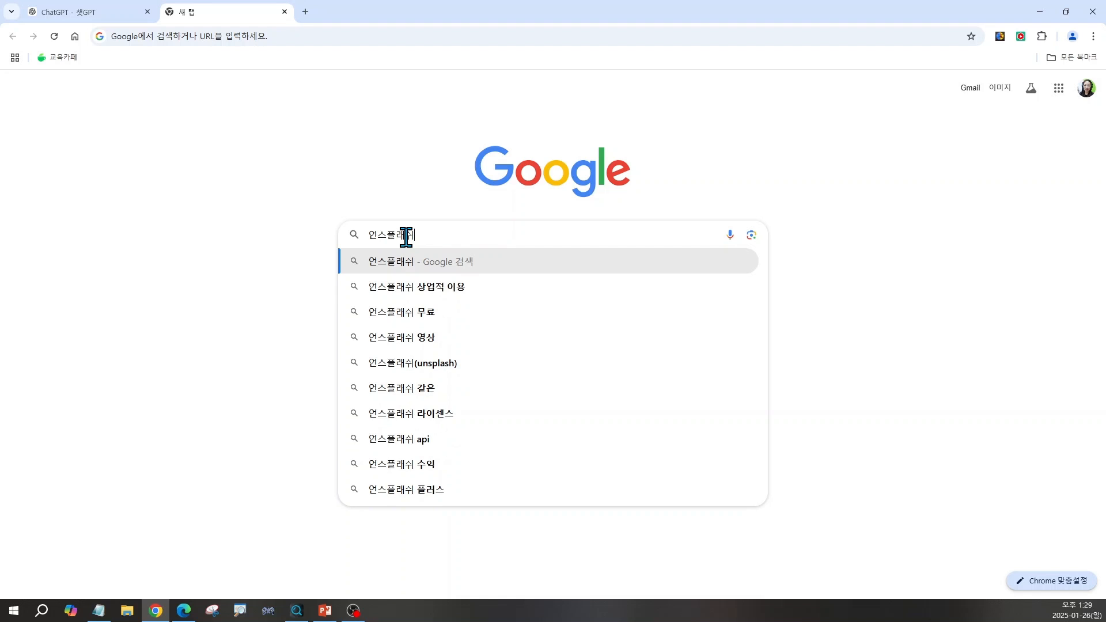
key("Return")
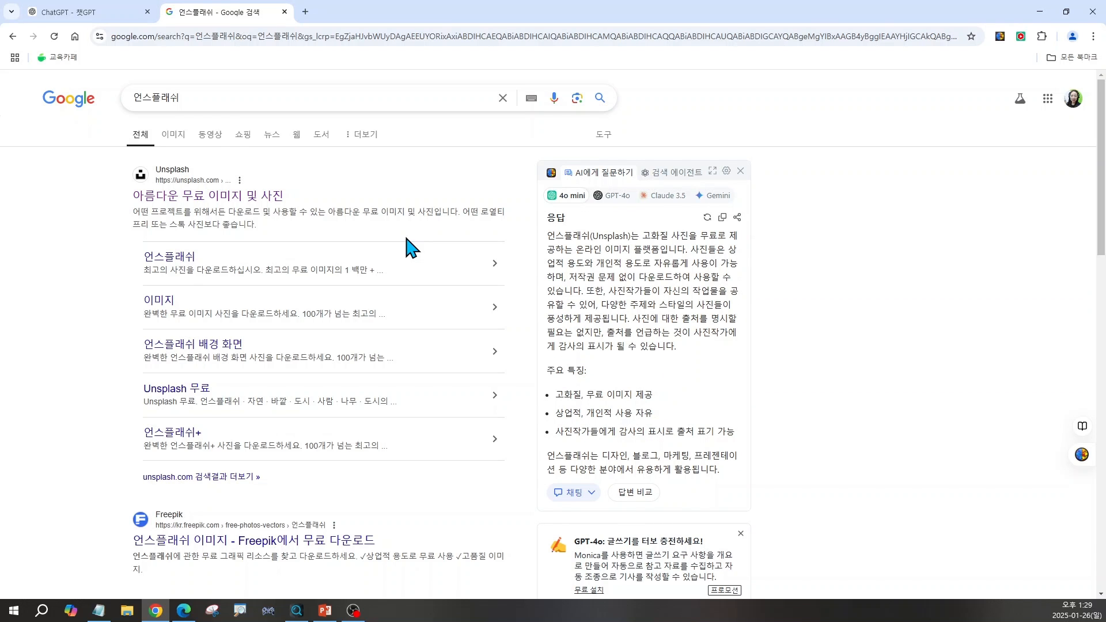
left_click(170, 184)
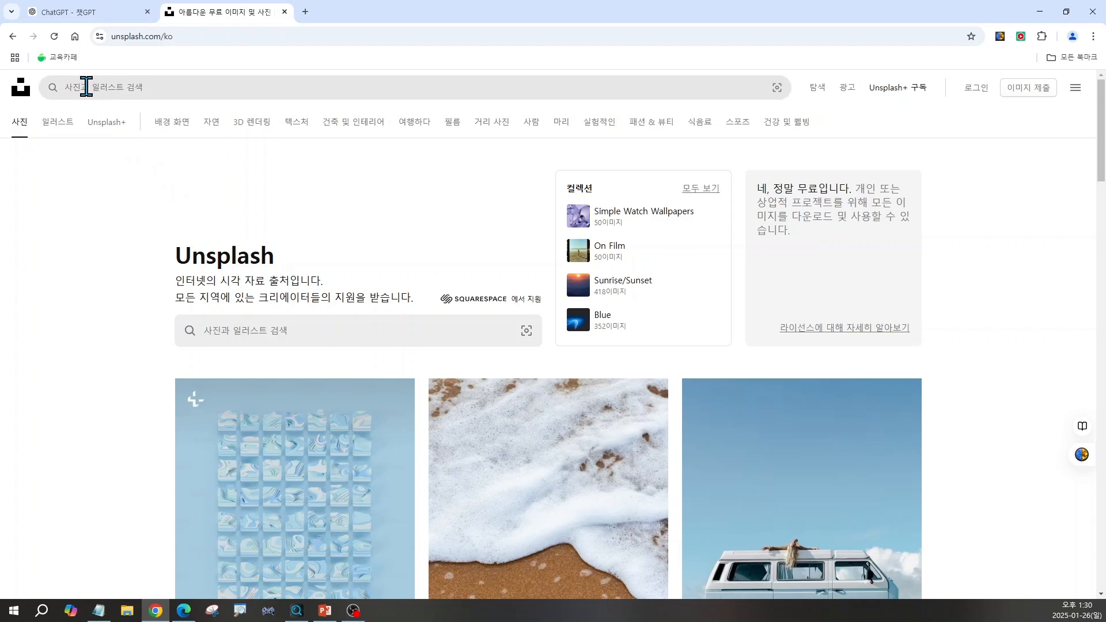
- Copy the slide 1 image keyword 돋보기와 동전 from the ChatGPT answer and search Unsplash for it
left_click(131, 88)
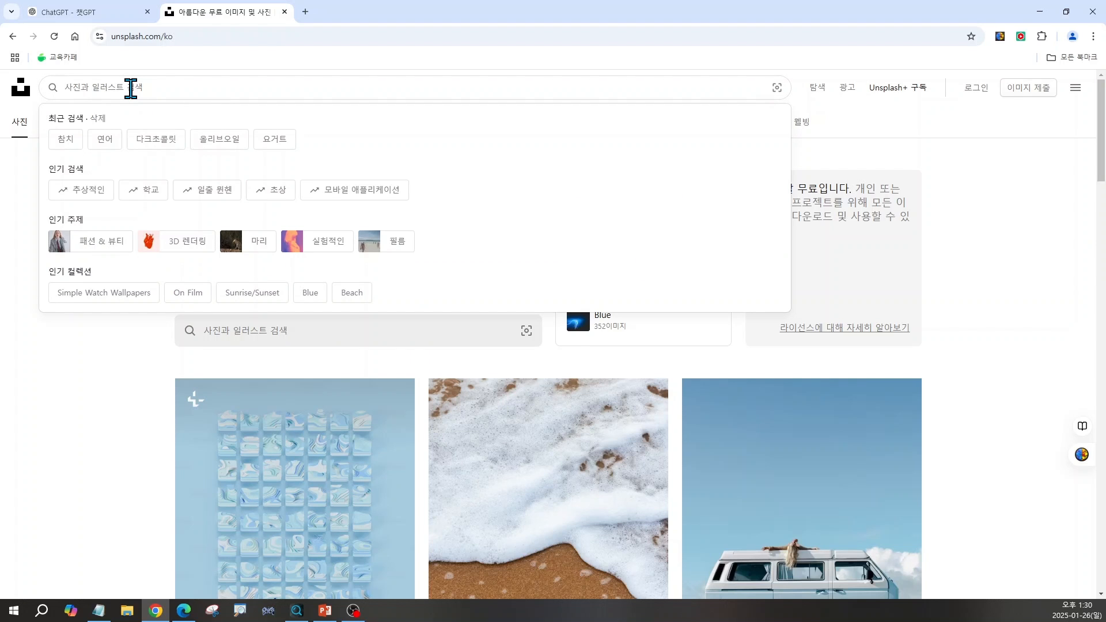
left_click(102, 15)
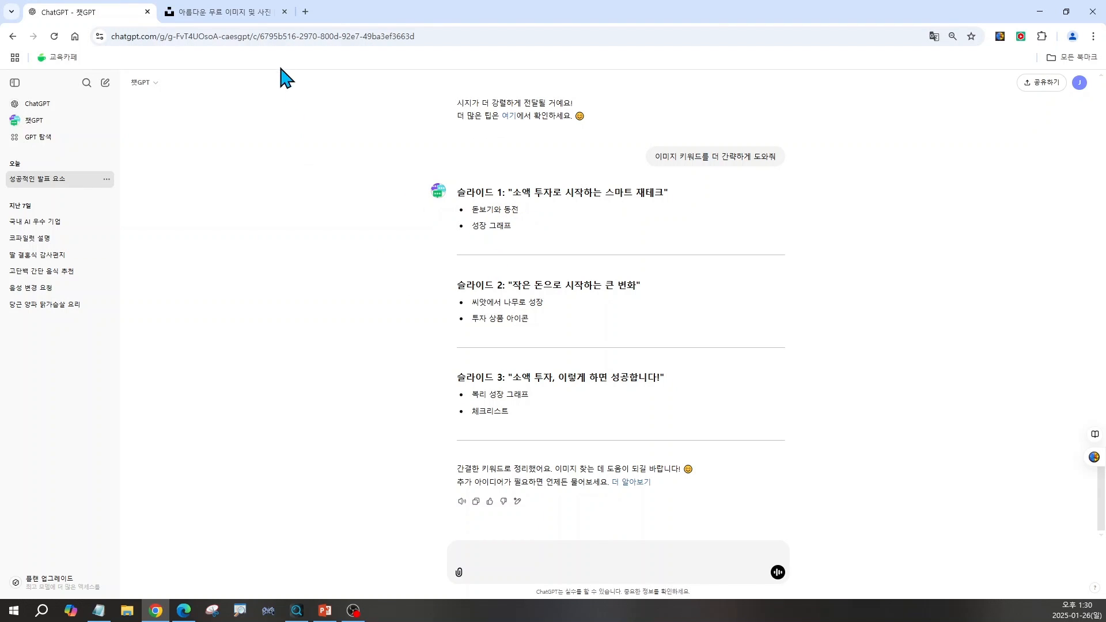
left_click_drag(472, 211, 529, 205)
key("ctrl+c")
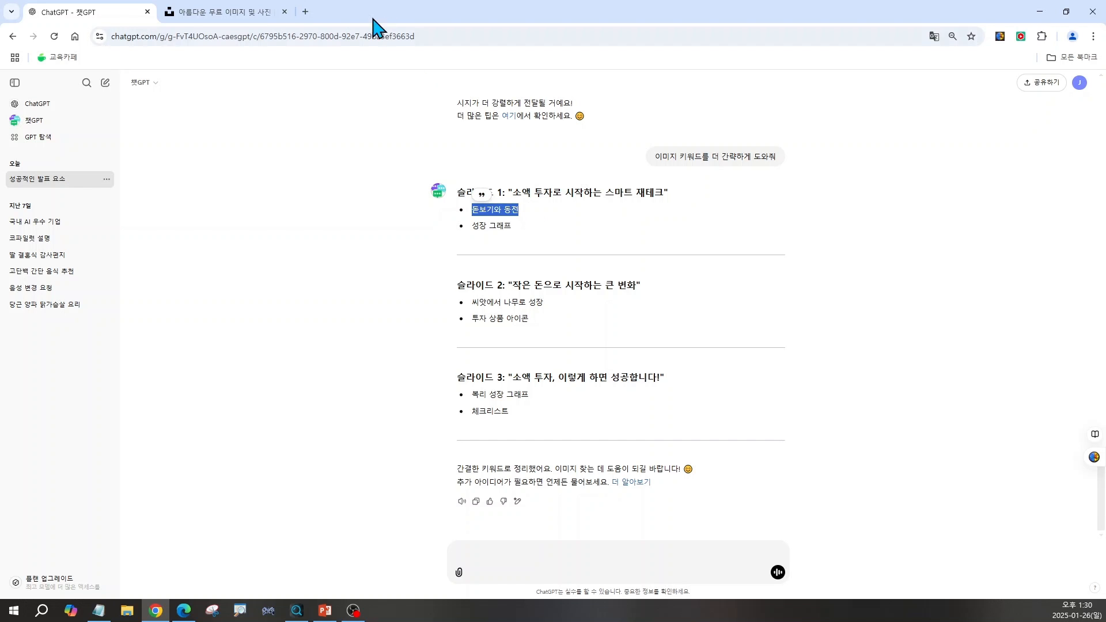
left_click(259, 18)
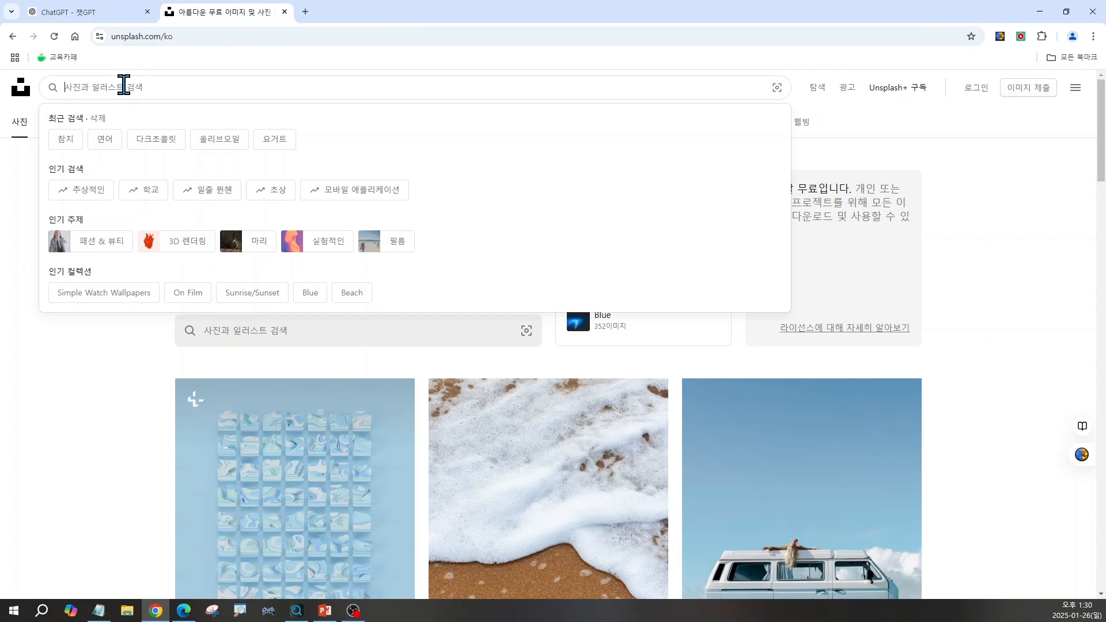
key("ctrl+v")
key("Return")
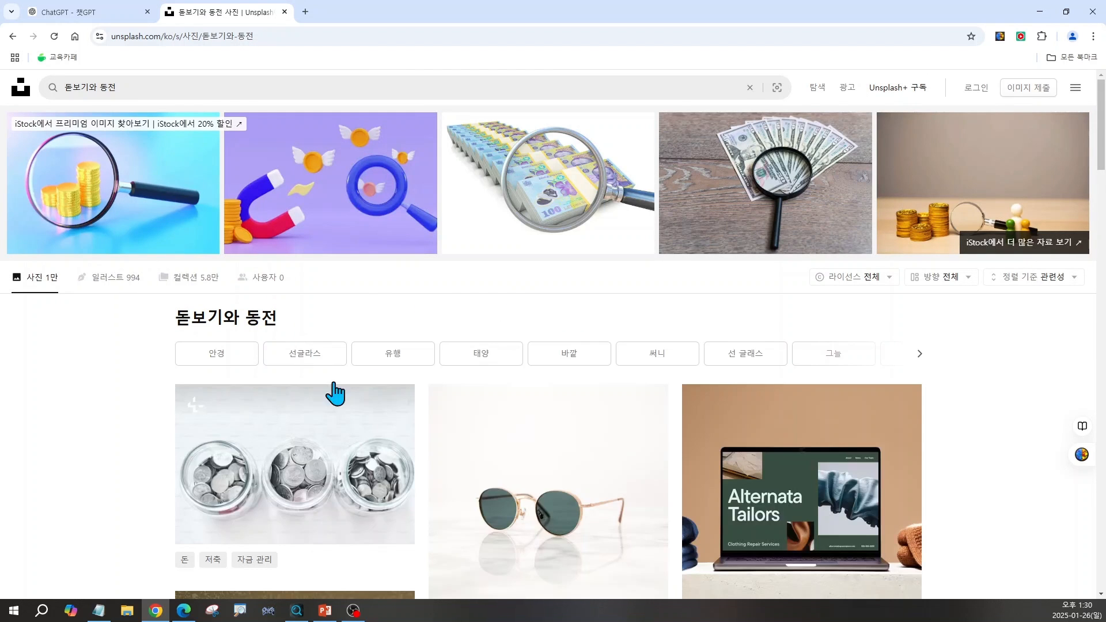
- Change the Unsplash search to 돋보기, 동전 and load more photo results to look through
scroll(708, 522, "down", 1)
scroll(708, 522, "down", 5)
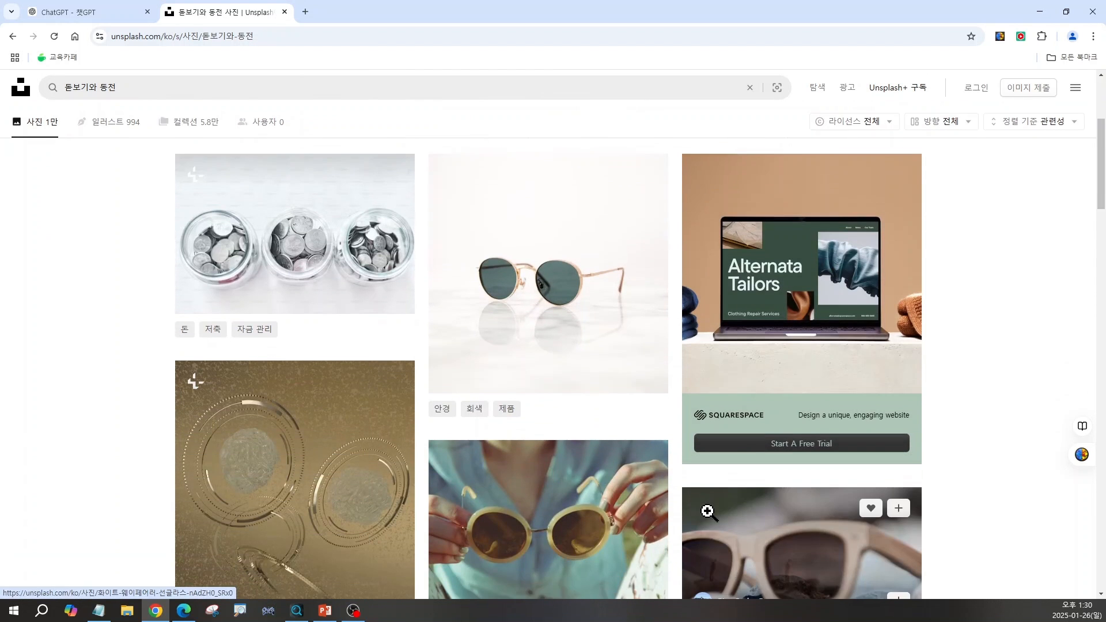
scroll(711, 519, "down", 6)
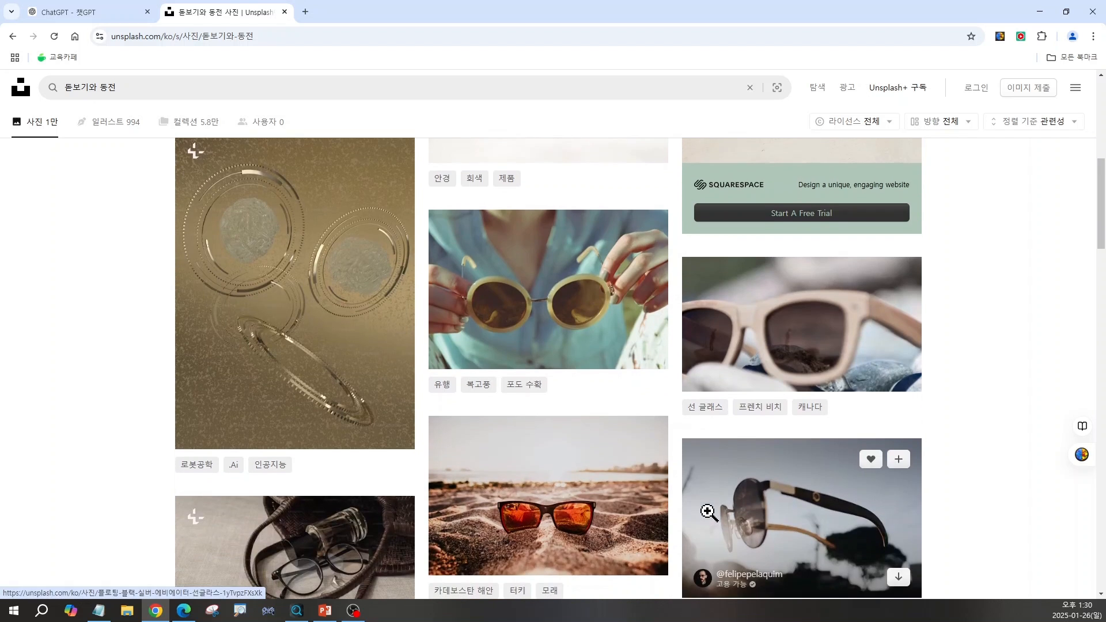
scroll(709, 512, "down", 2)
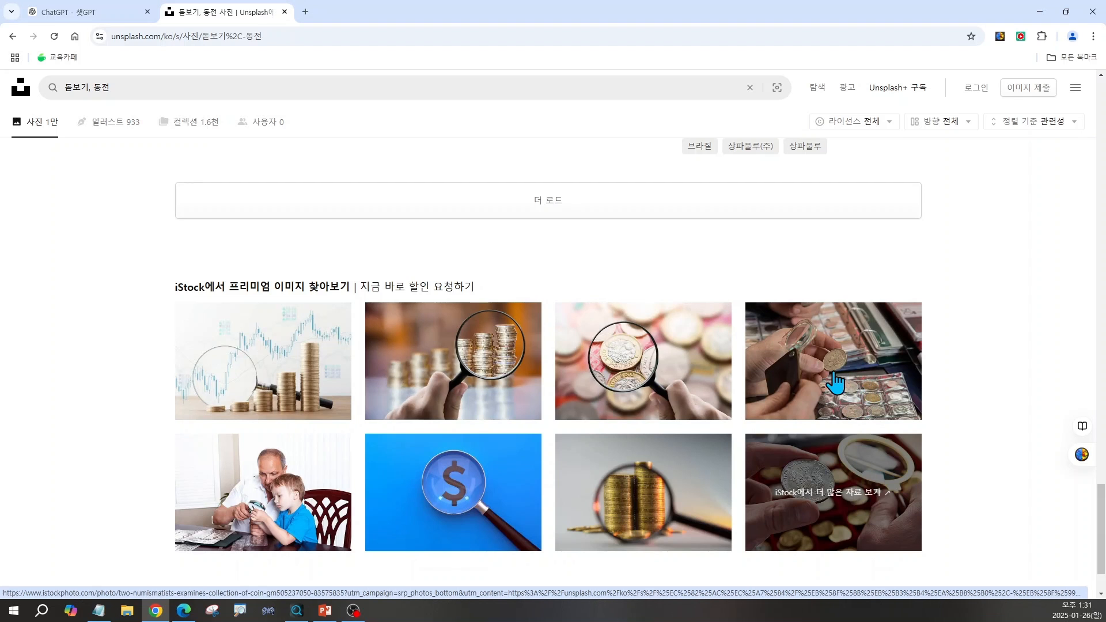
left_click(554, 203)
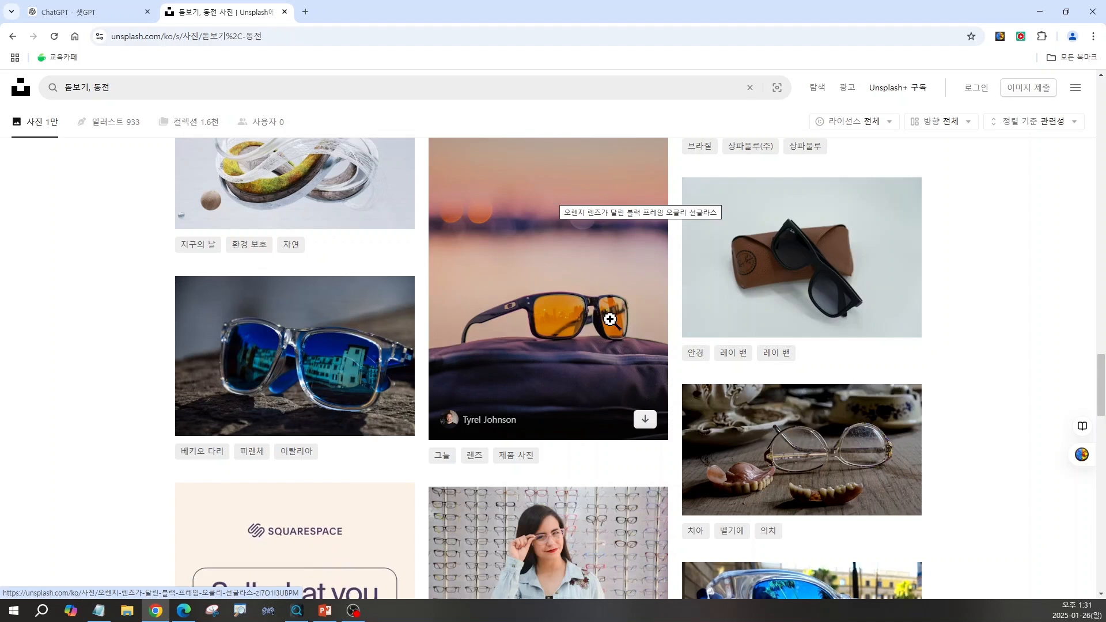
- Look through further Unsplash photo results for 돋보기, 동전 for an image that suits slide 1
scroll(683, 370, "down", 1)
scroll(684, 369, "down", 9)
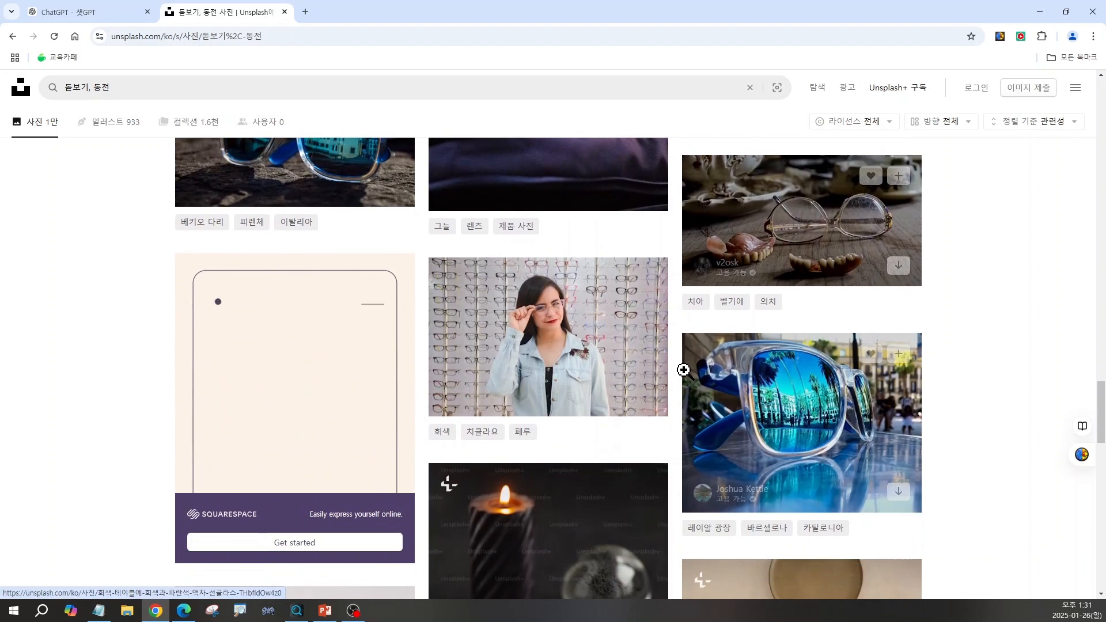
scroll(617, 461, "down", 9)
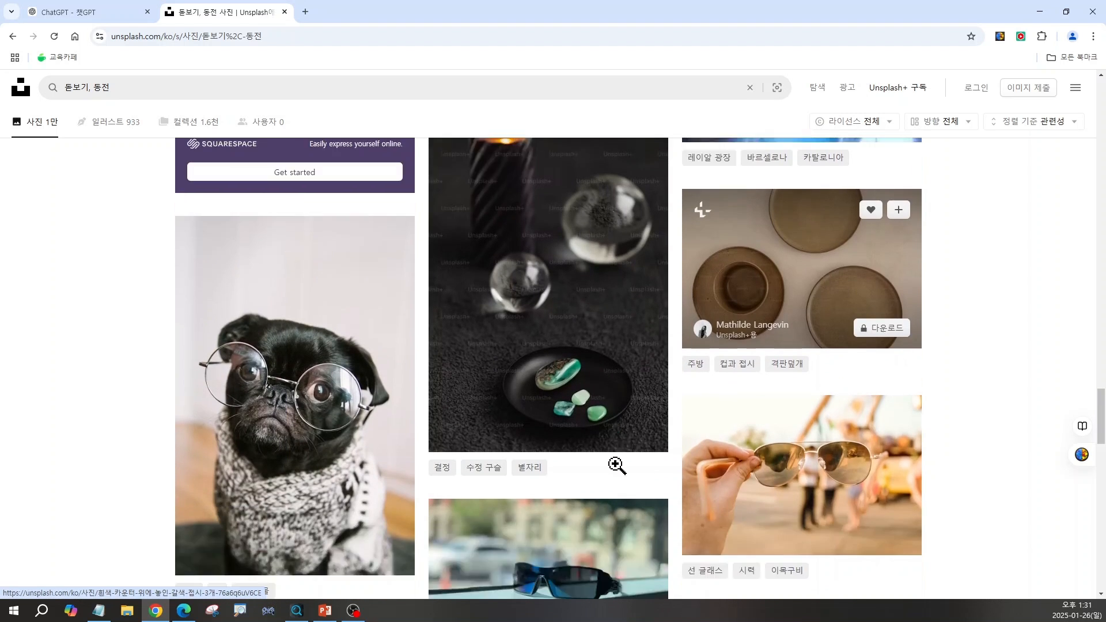
scroll(616, 465, "down", 10)
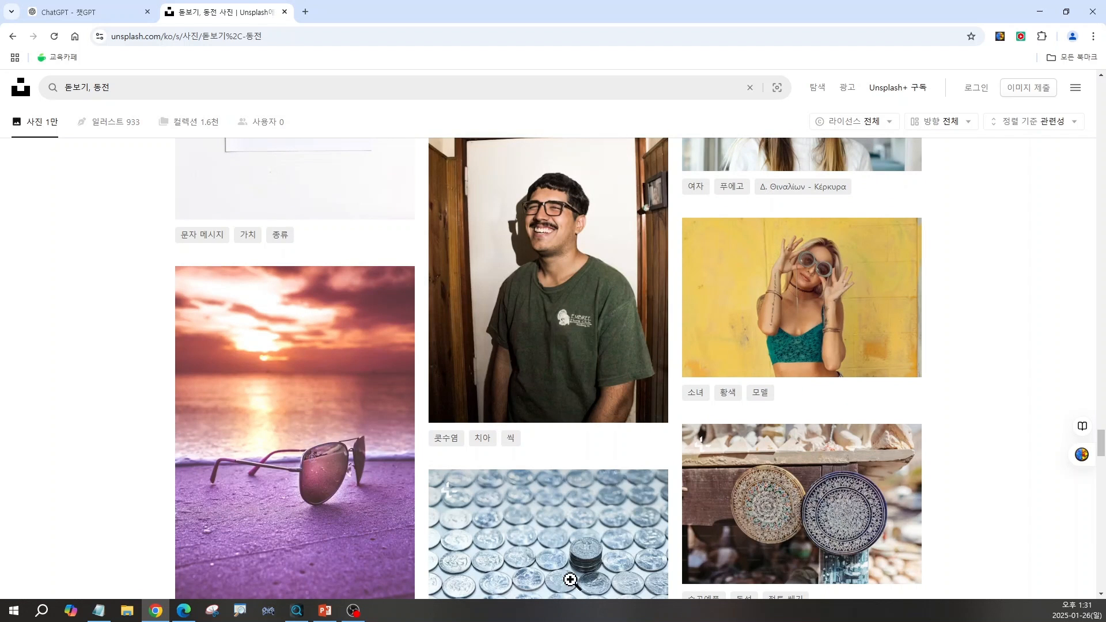
- Take the second slide 1 keyword, 성장 그래프, from the ChatGPT answer and search Unsplash for 그래프
left_click(113, 14)
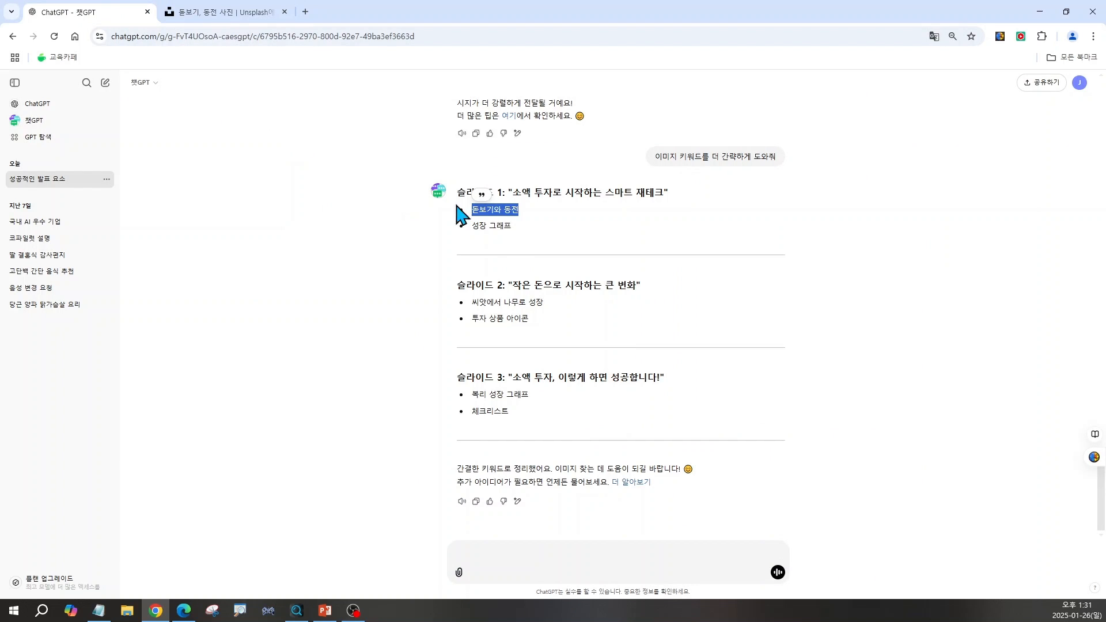
left_click_drag(474, 228, 509, 237)
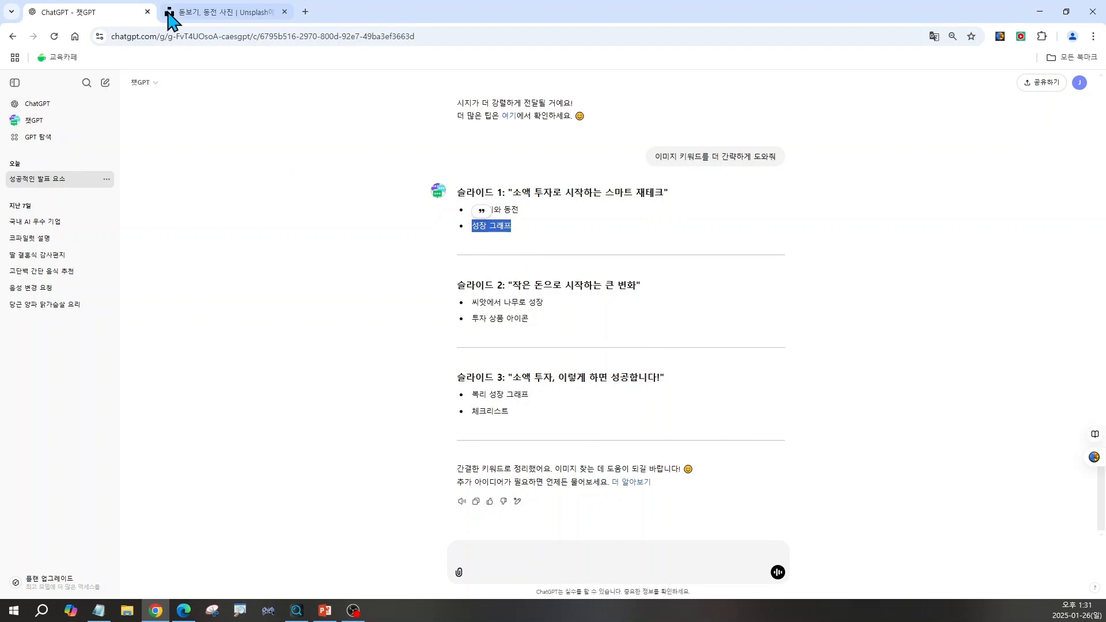
left_click(193, 18)
scroll(548, 369, "up", 1)
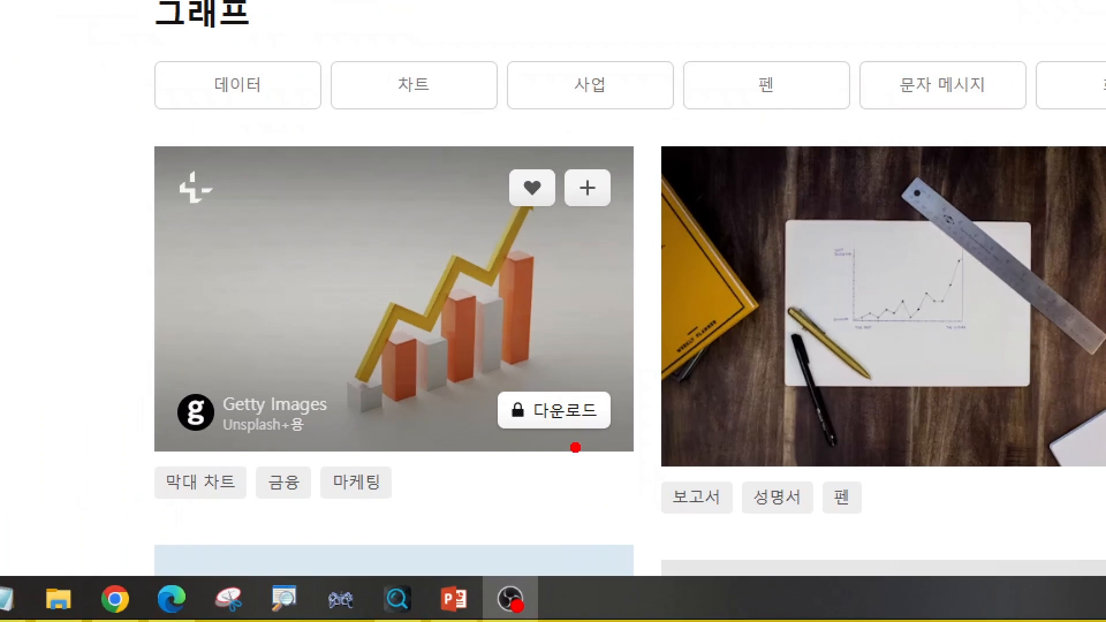
- Try to download the locked Unsplash+ photo of the bar chart with a rising yellow arrow
mouse_move(575, 447)
left_mouse_down()
mouse_move(458, 419)
mouse_move(592, 353)
mouse_move(623, 452)
mouse_move(554, 465)
left_mouse_up()
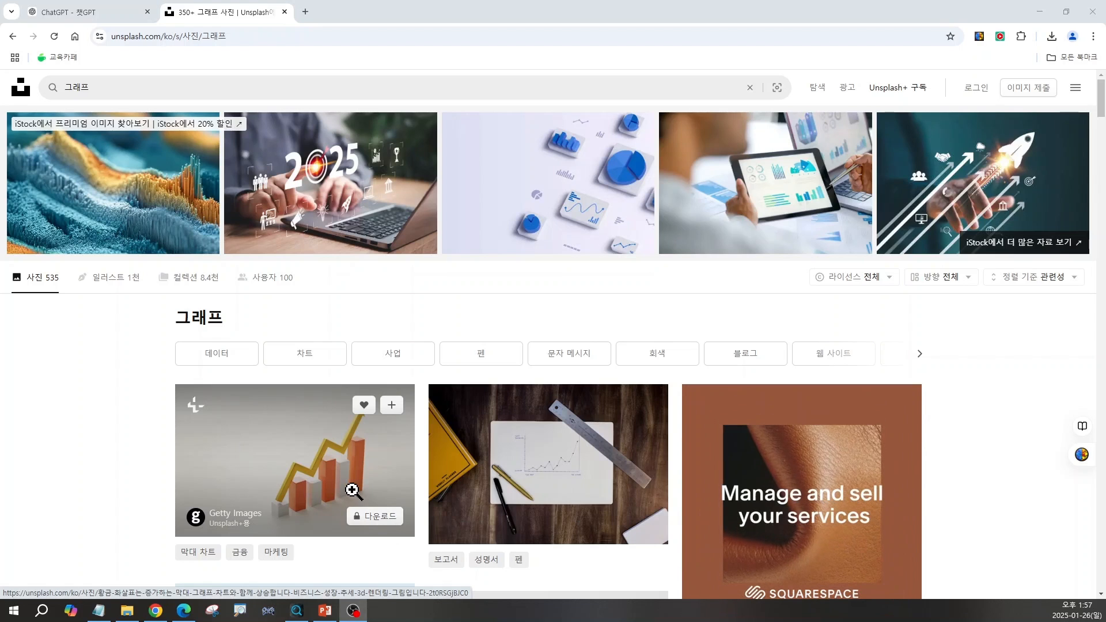
left_click(366, 518)
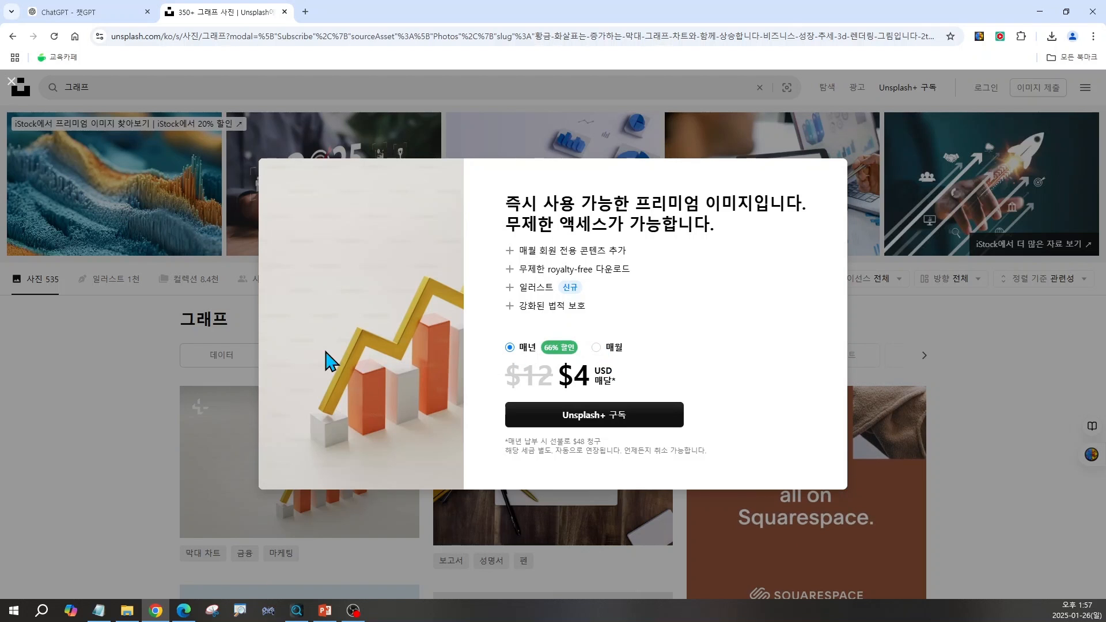
left_click(124, 417)
- Download the free photo of rising bars cut from a banknote from the 그래프 results and dismiss the thank-you notice
scroll(425, 474, "down", 2)
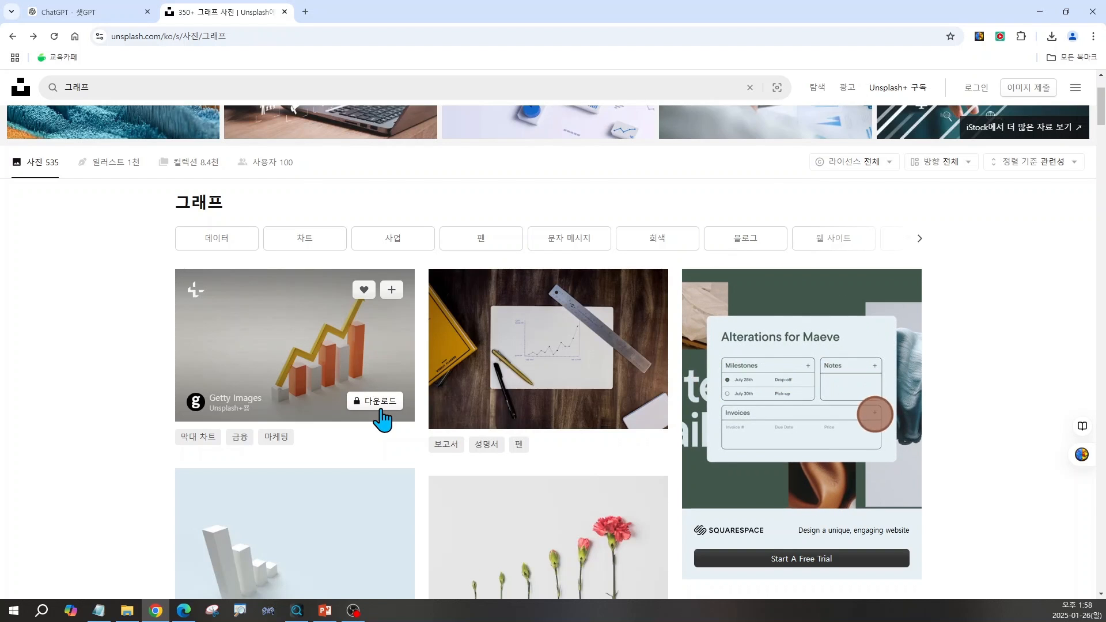
scroll(382, 419, "down", 5)
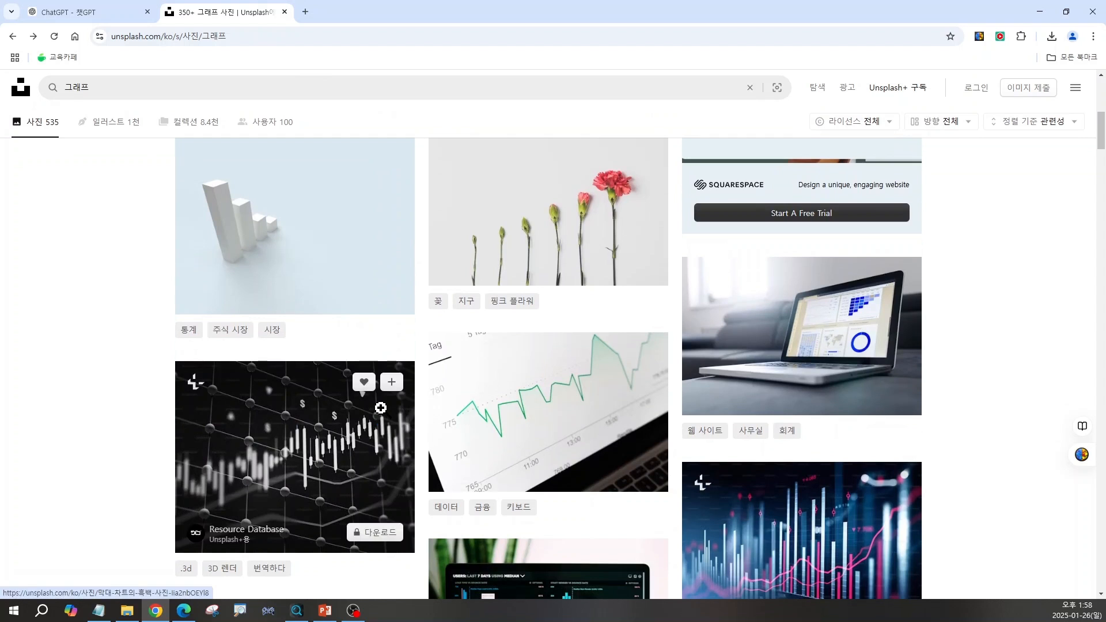
scroll(381, 408, "down", 7)
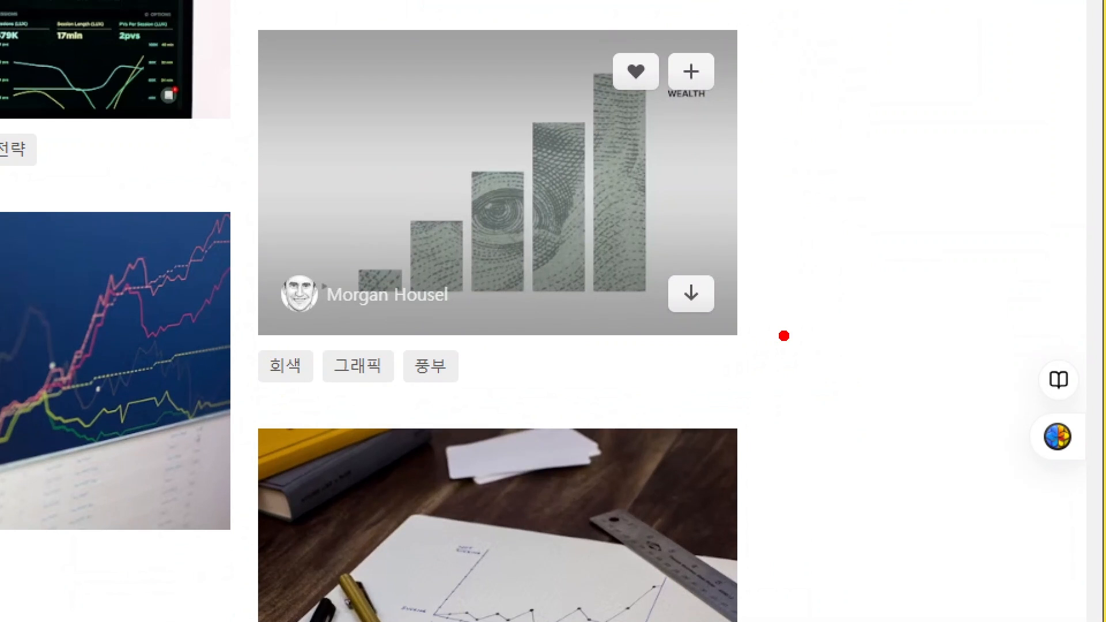
mouse_move(754, 350)
left_mouse_down()
mouse_move(628, 358)
mouse_move(746, 230)
mouse_move(760, 355)
left_mouse_up()
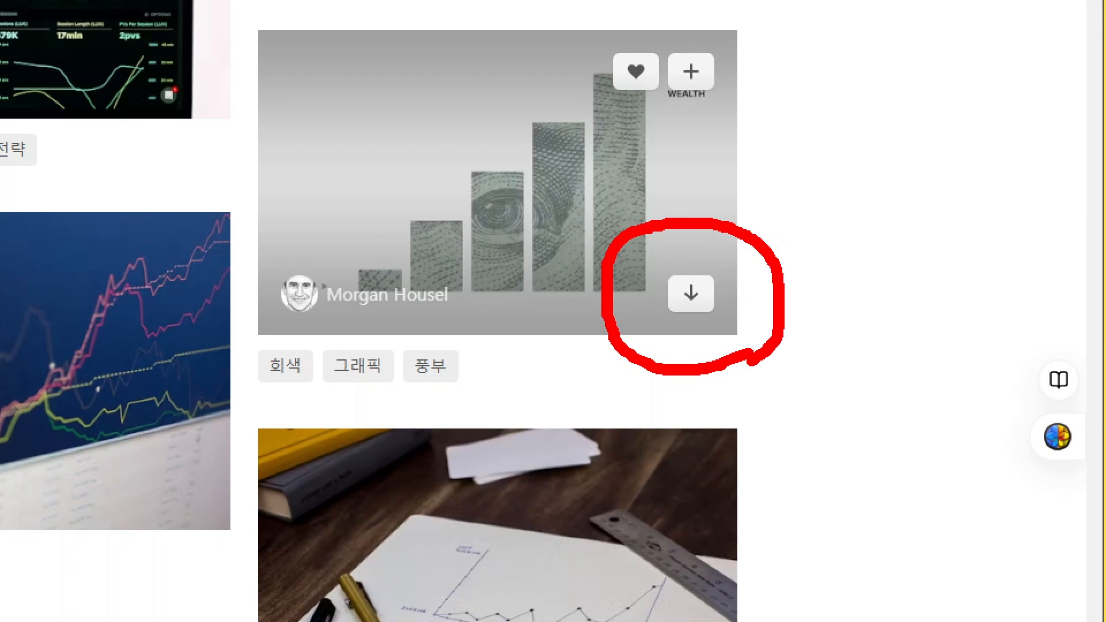
key("Escape")
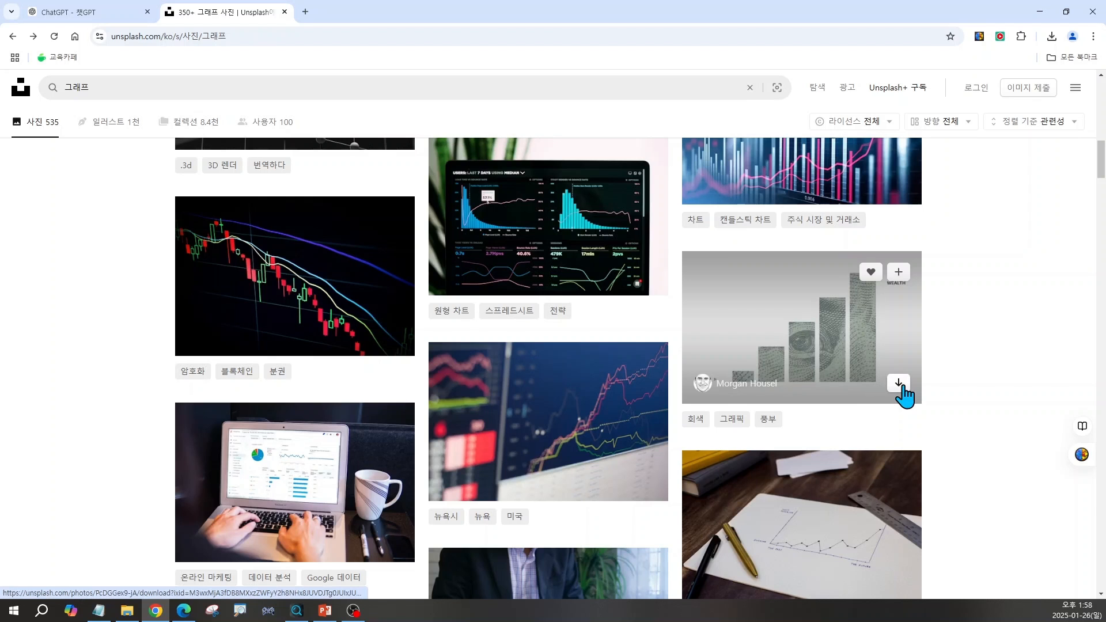
left_click(900, 384)
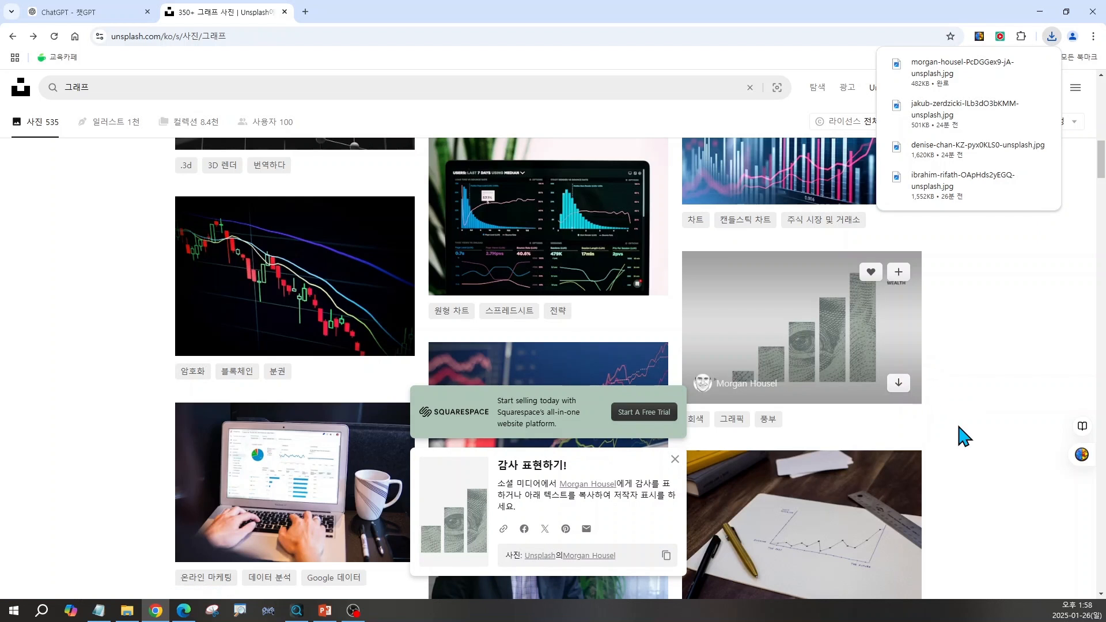
scroll(668, 458, "down", 1)
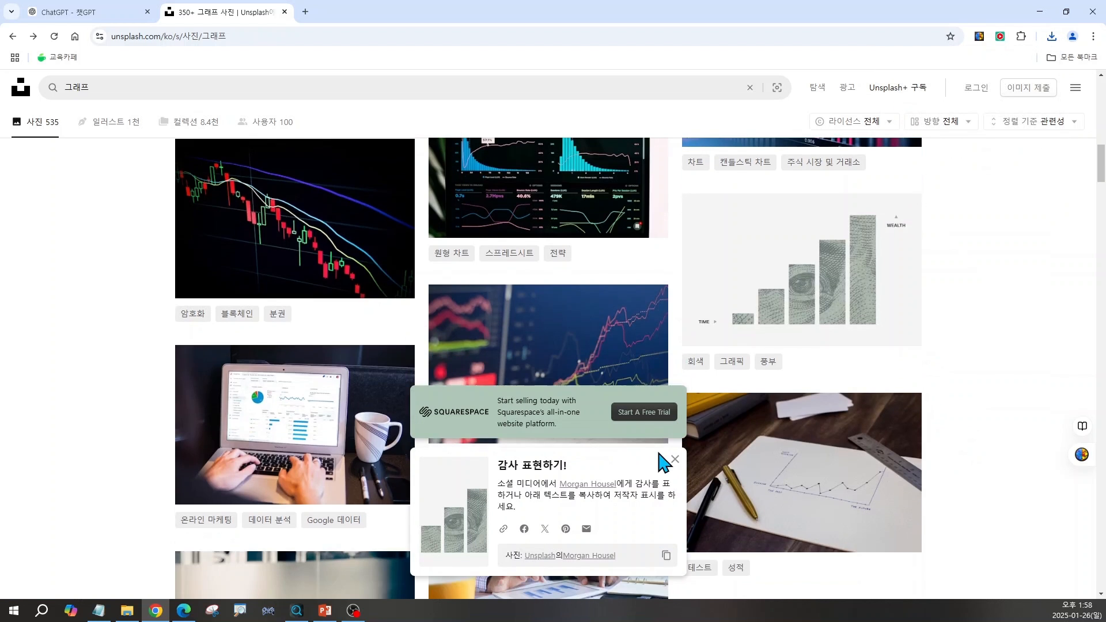
left_click(675, 459)
- Browse more 그래프 photos and review the simplified image keywords for all three slides in the ChatGPT conversation
scroll(669, 466, "down", 1)
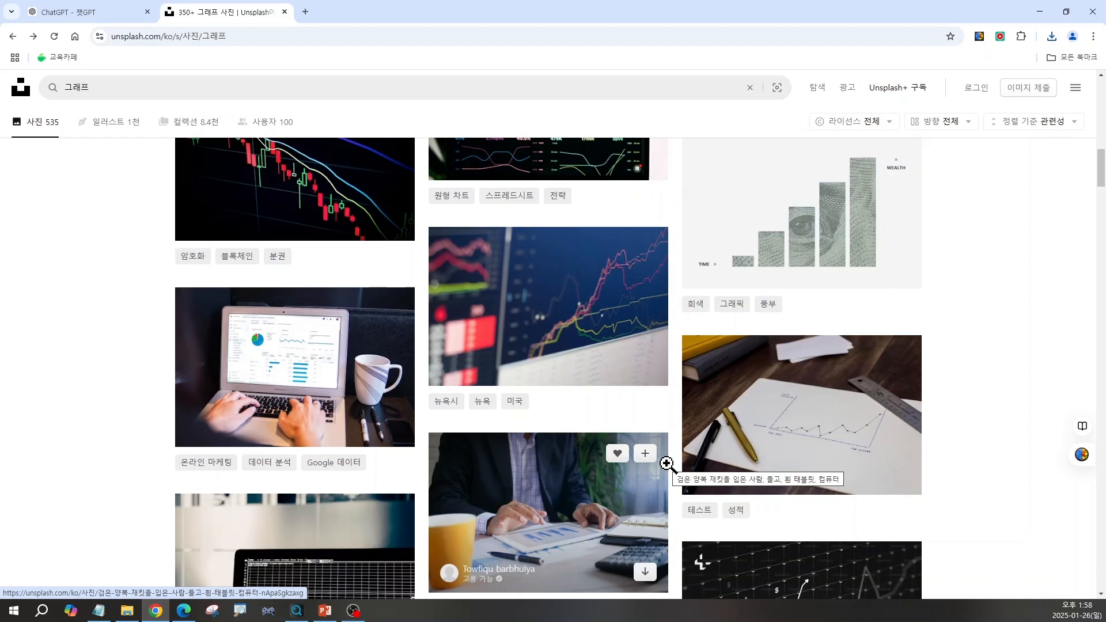
scroll(666, 463, "down", 10)
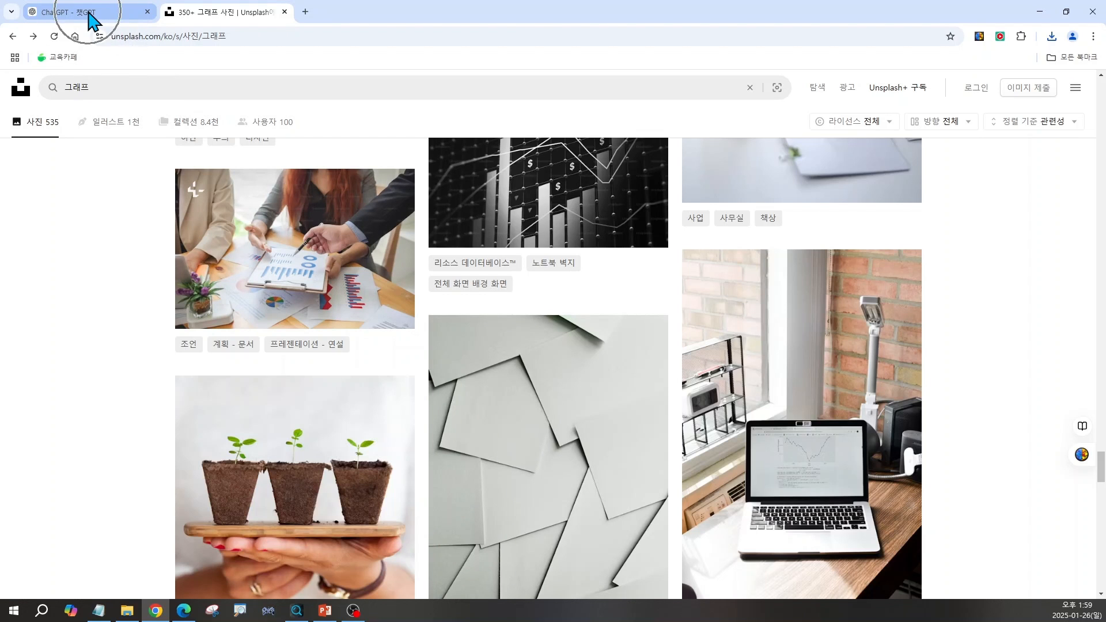
left_click(91, 17)
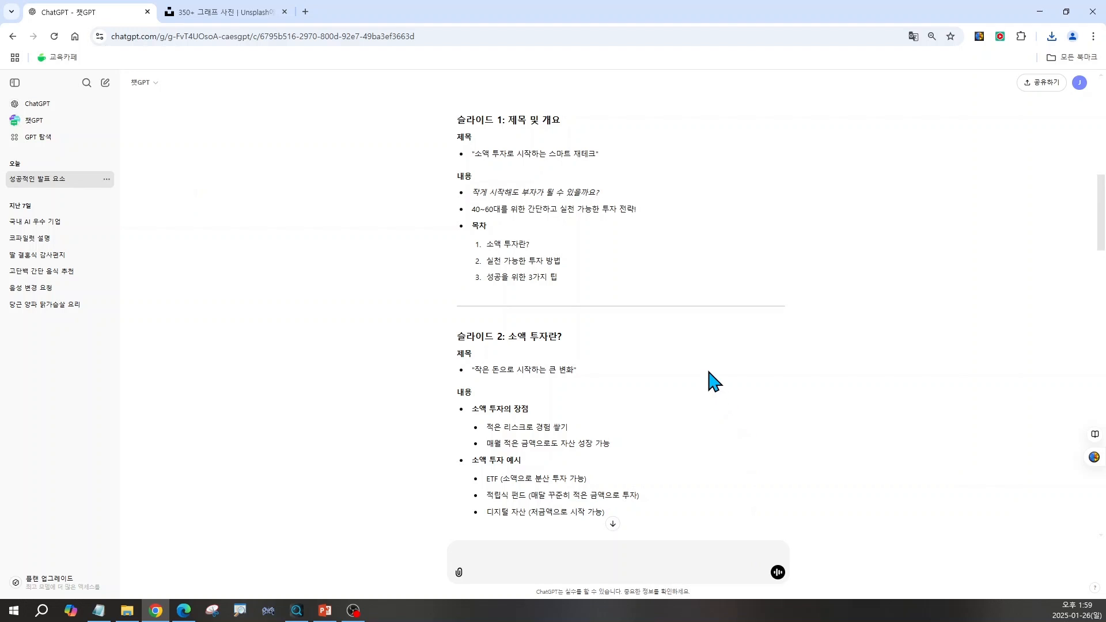
scroll(714, 381, "down", 15)
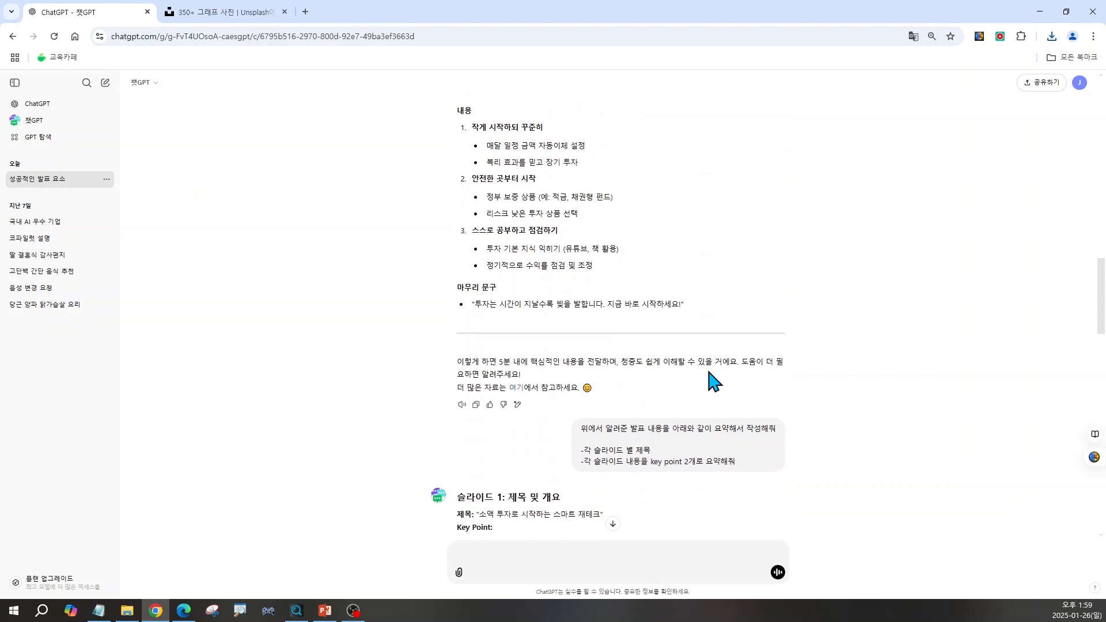
scroll(714, 381, "down", 20)
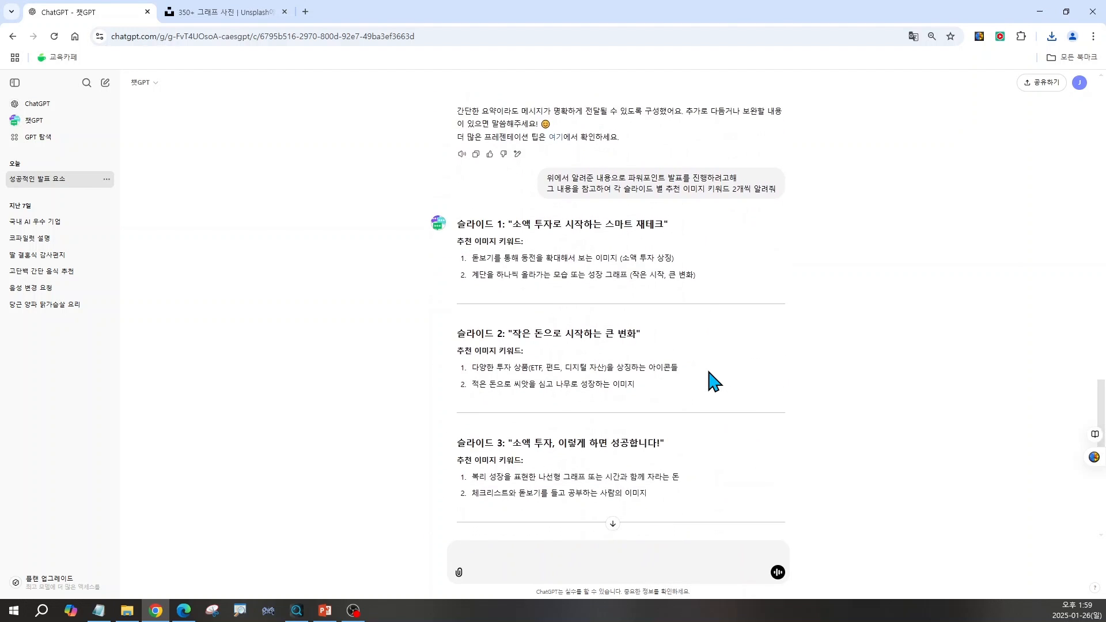
scroll(714, 381, "down", 1)
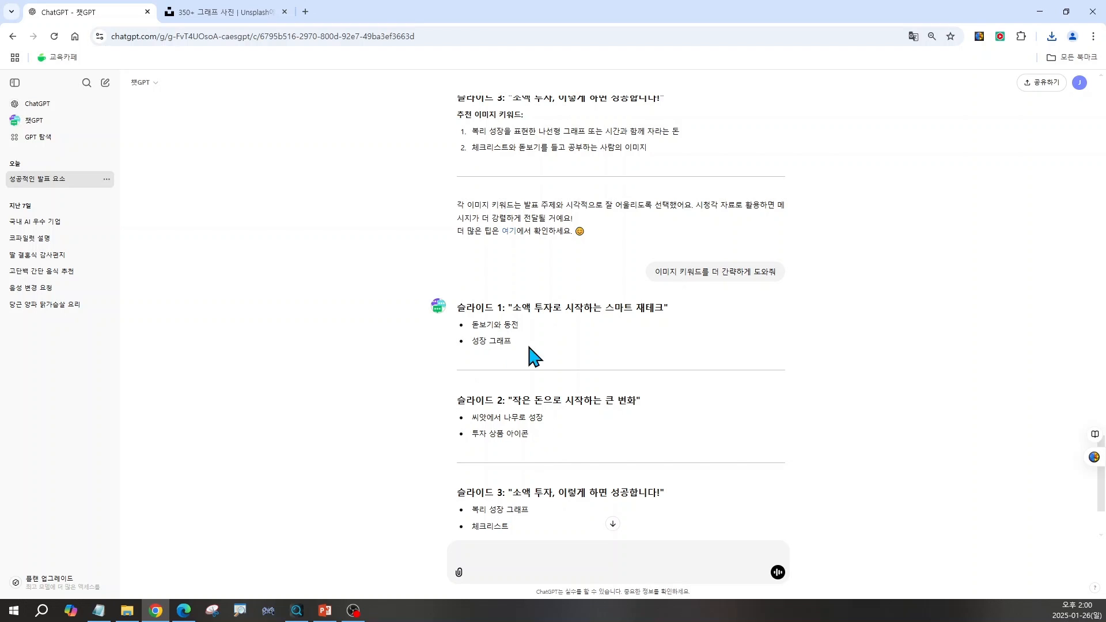
scroll(525, 398, "down", 1)
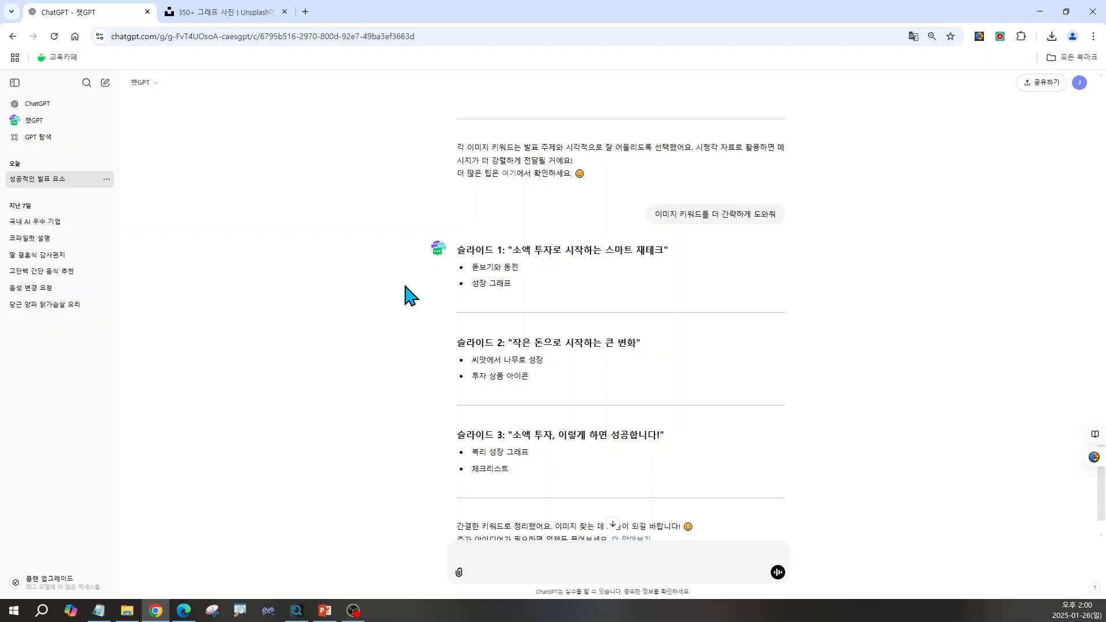
- Return to Unsplash and look through the remaining 그래프 photos for images suited to the slides
left_click(212, 21)
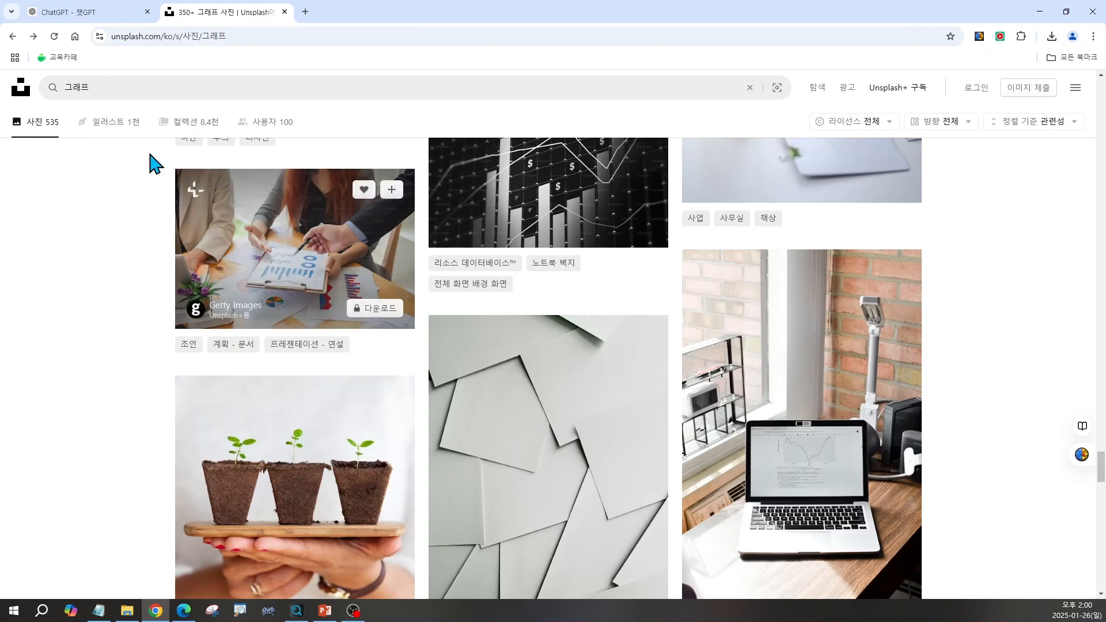
left_click(95, 88)
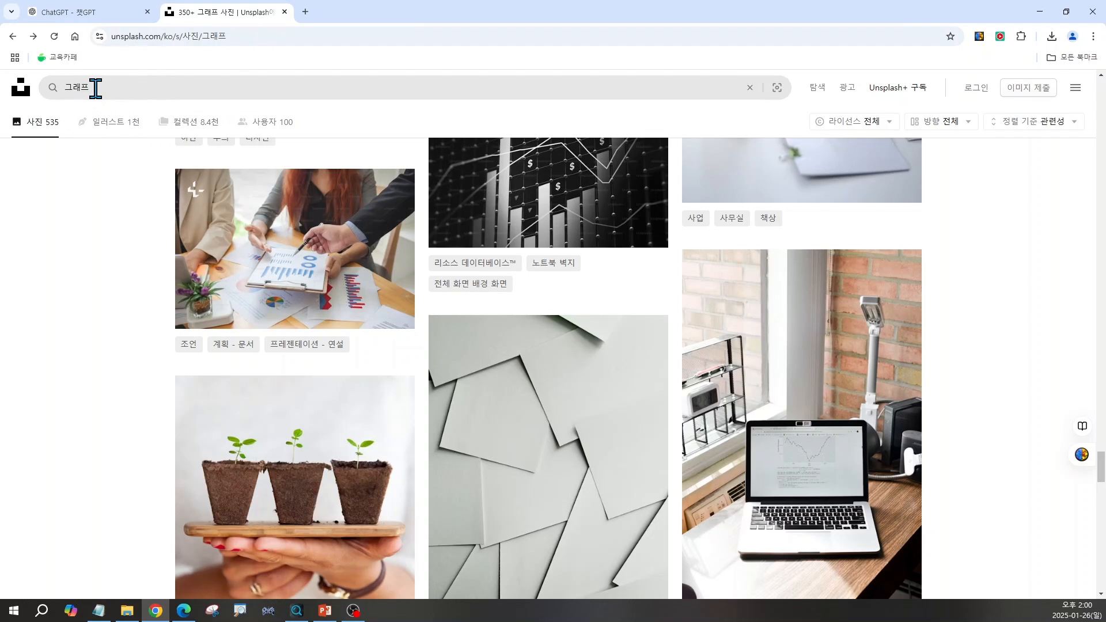
left_click(95, 88)
scroll(605, 457, "down", 5)
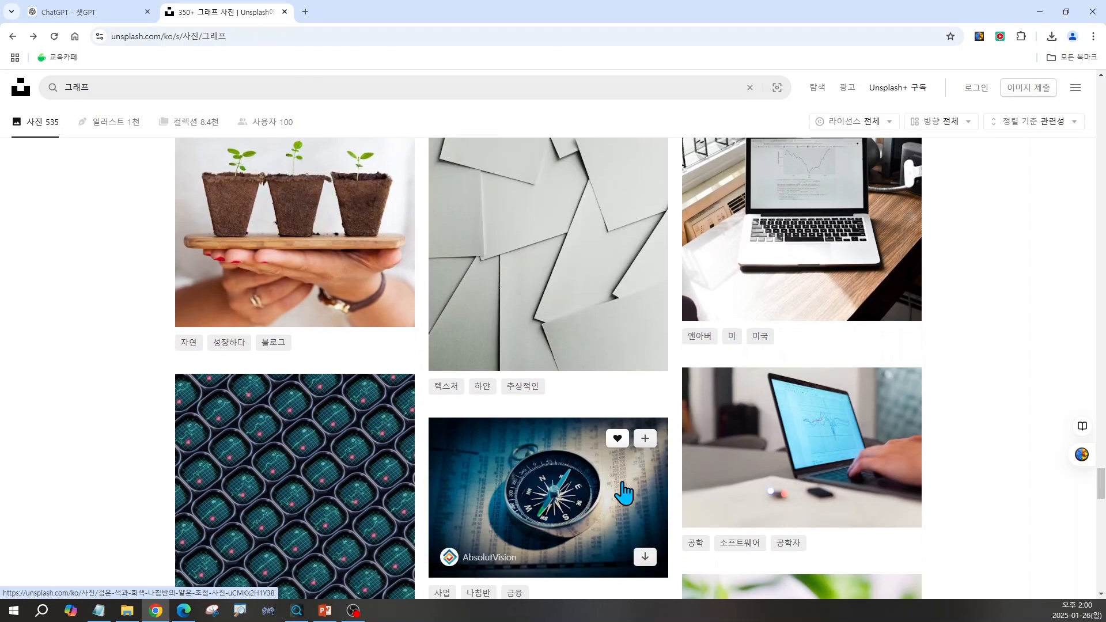
scroll(624, 489, "down", 6)
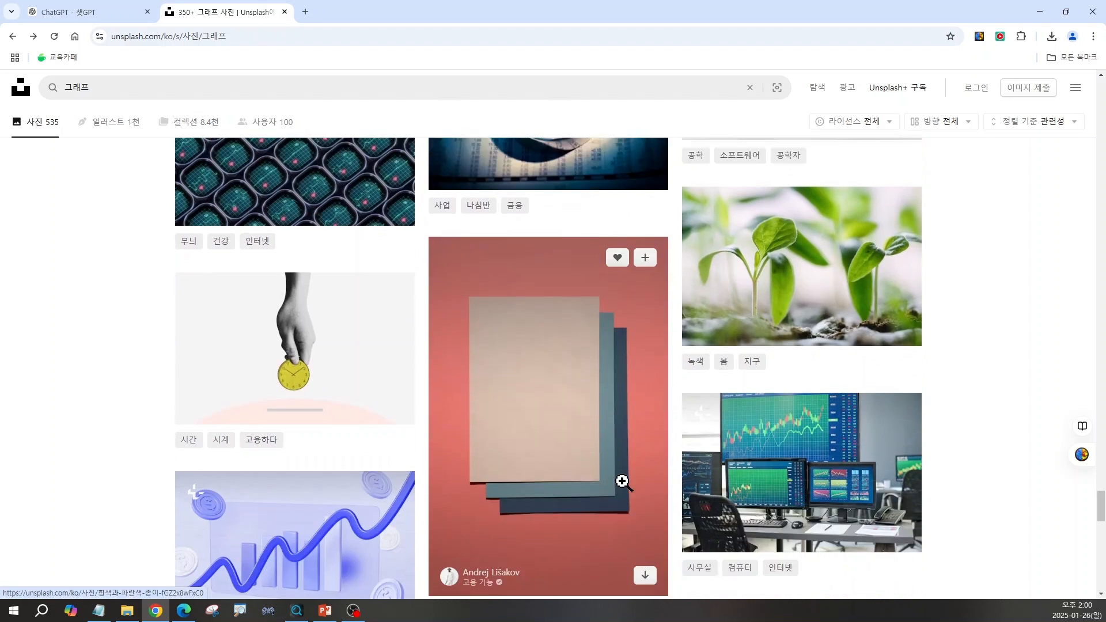
scroll(623, 483, "down", 8)
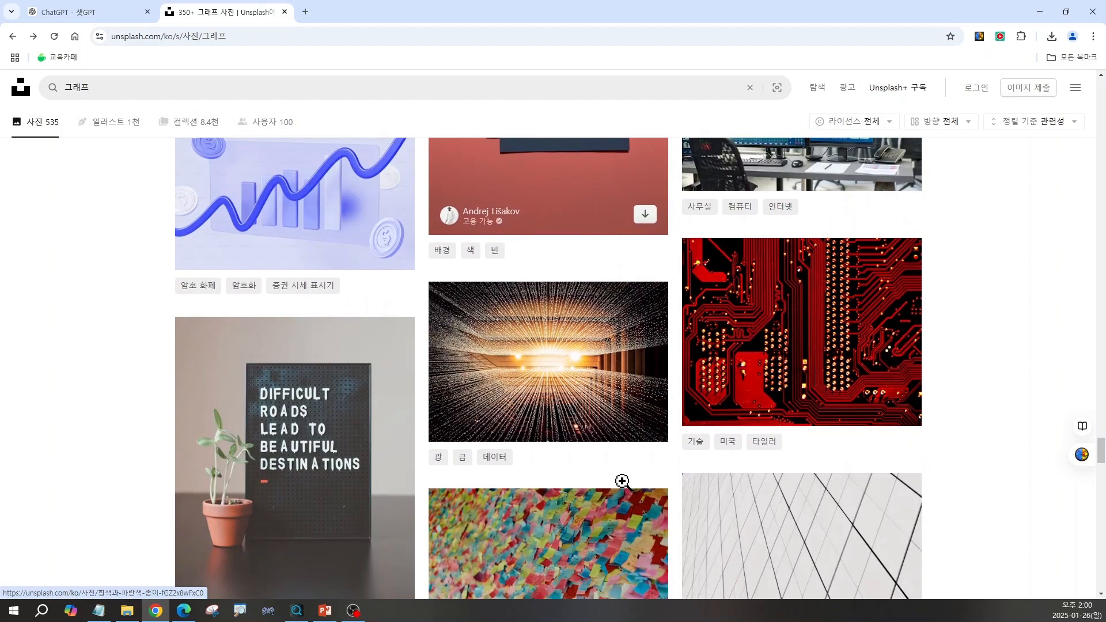
scroll(624, 489, "down", 10)
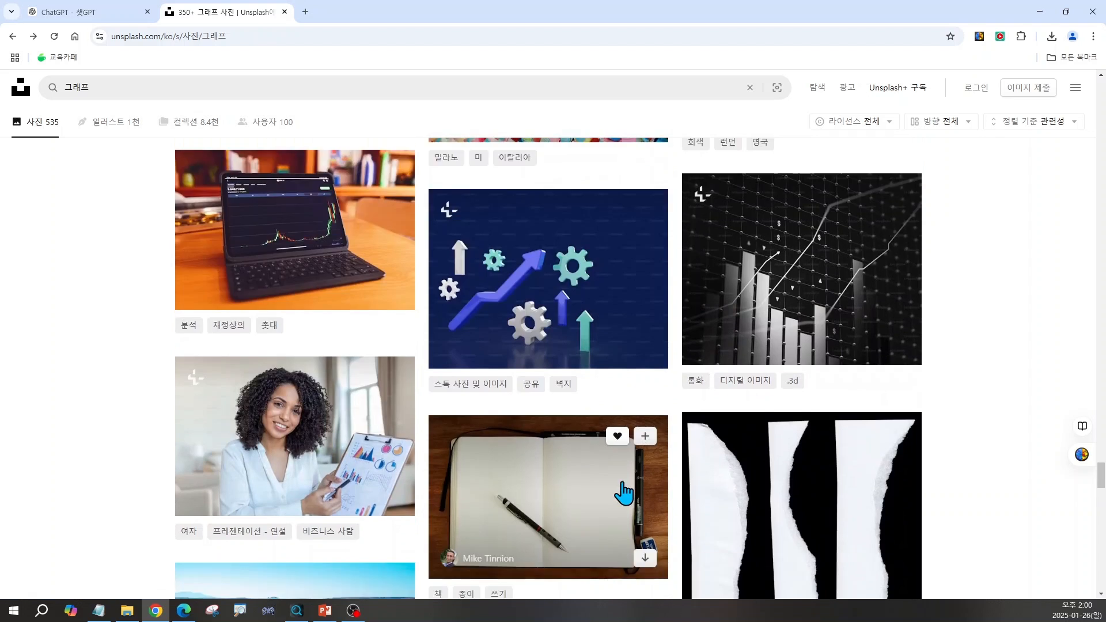
scroll(622, 481, "down", 10)
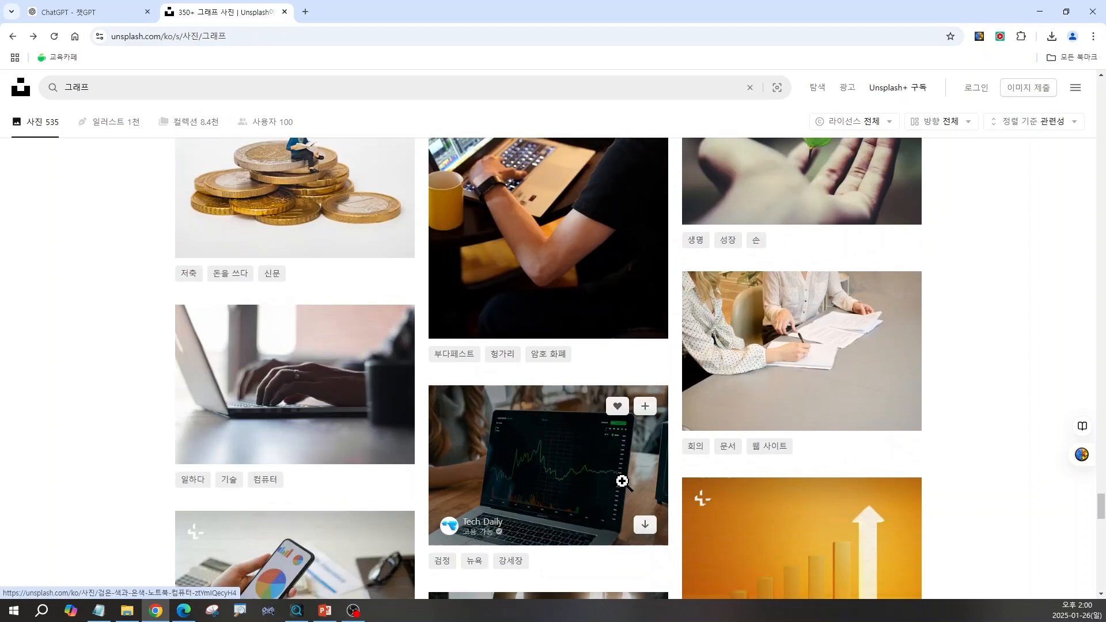
scroll(624, 482, "down", 5)
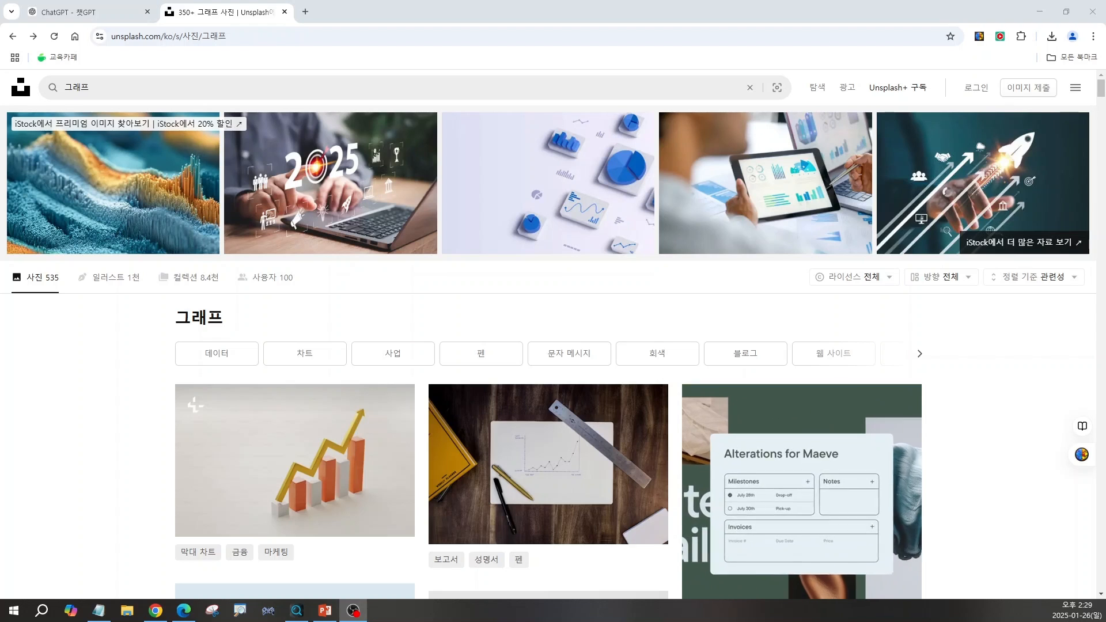
- Switch to PowerPoint 2016 and create a new blank presentation
left_click(15, 613)
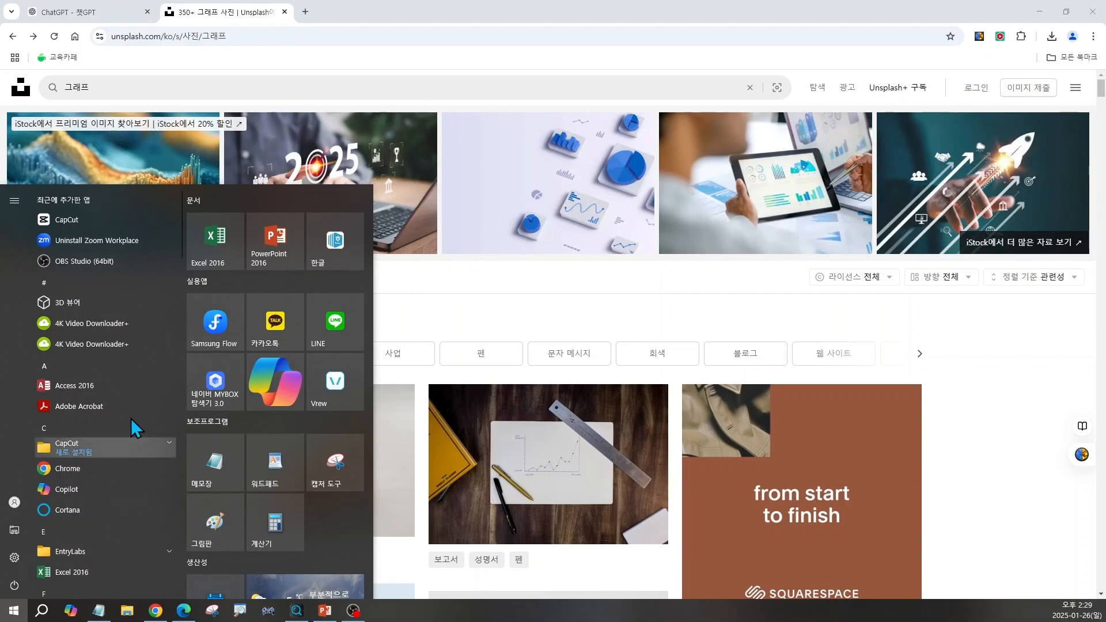
left_click(269, 246)
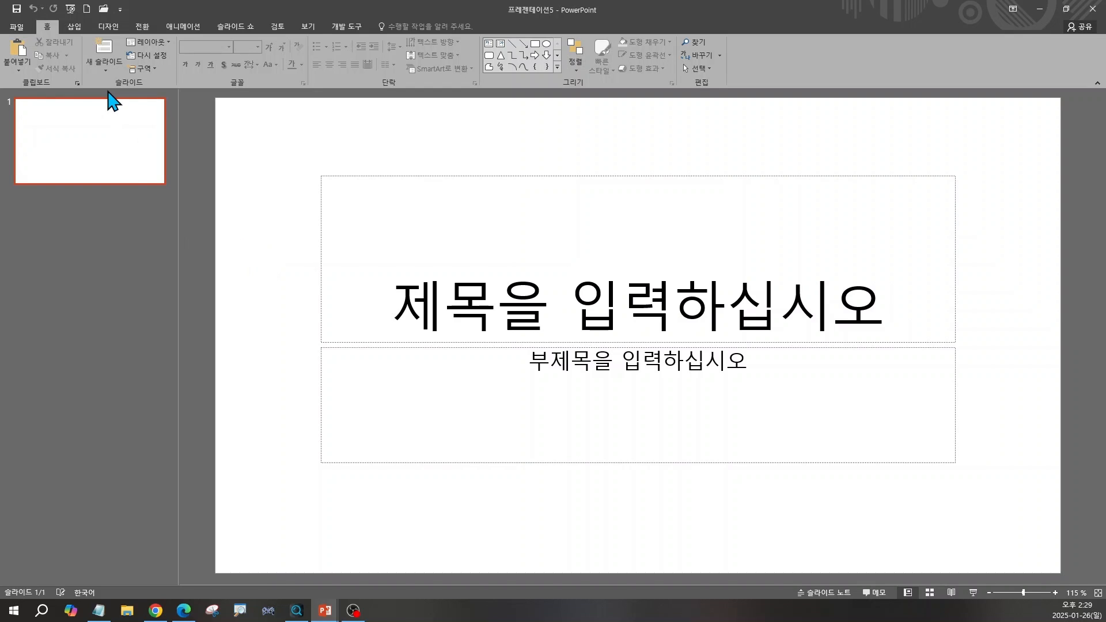
- Insert the downloaded bitcoin-2007769_1920.jpg picture on the first slide
left_click(75, 27)
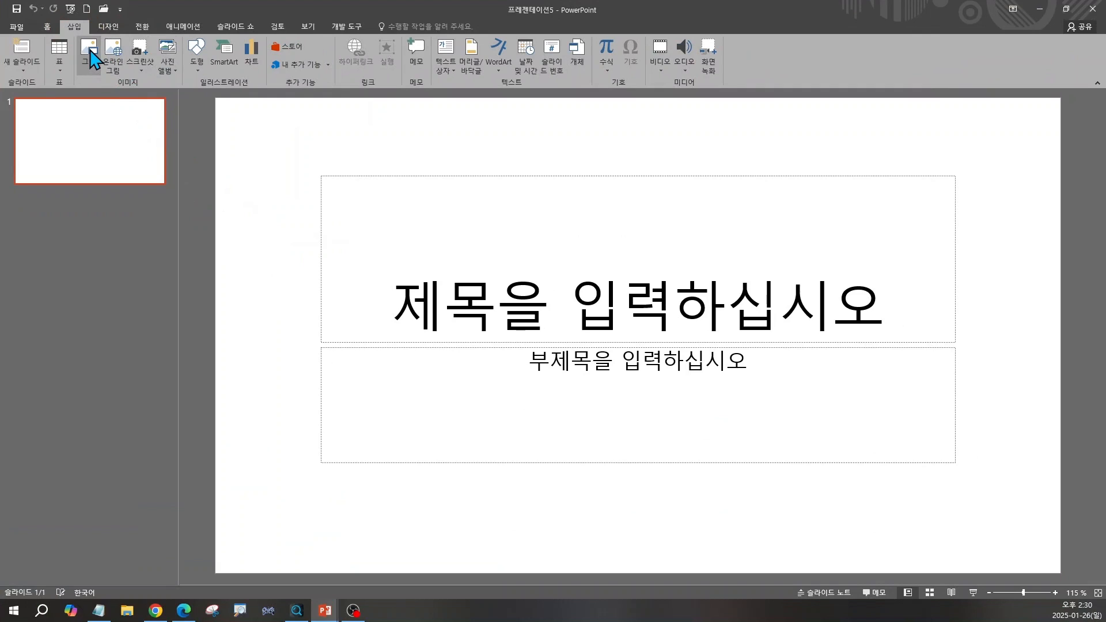
left_click(90, 55)
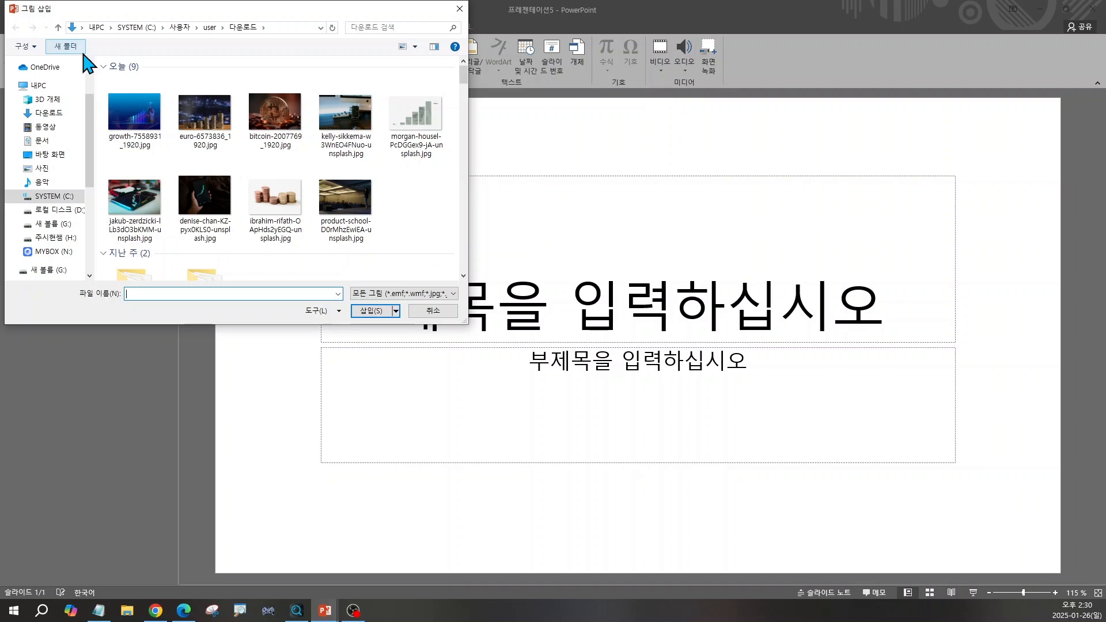
left_click(282, 124)
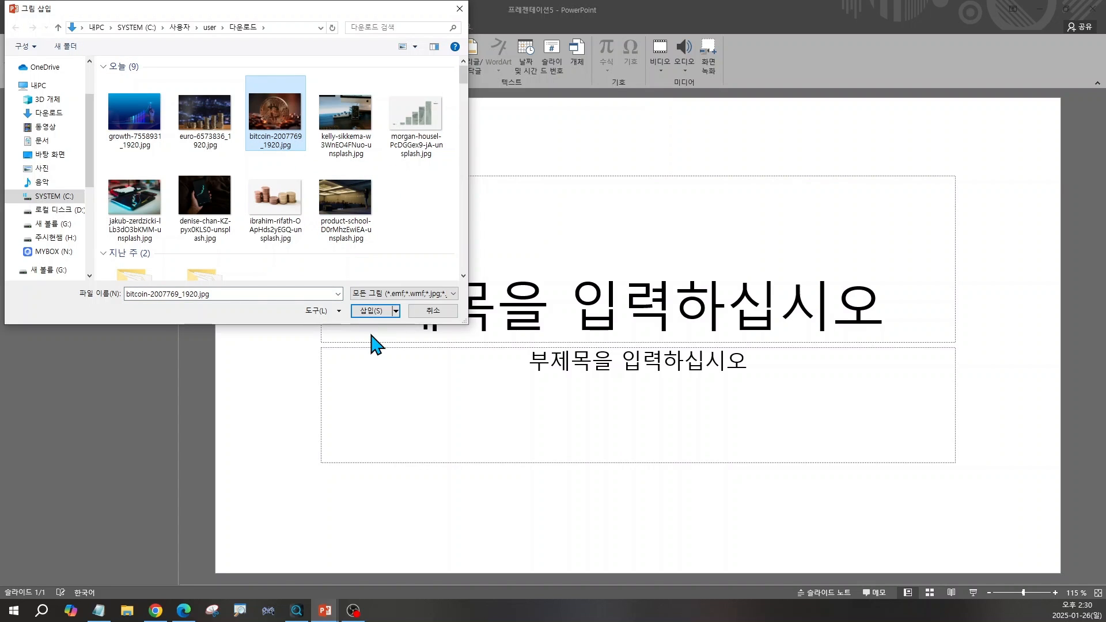
left_click(371, 311)
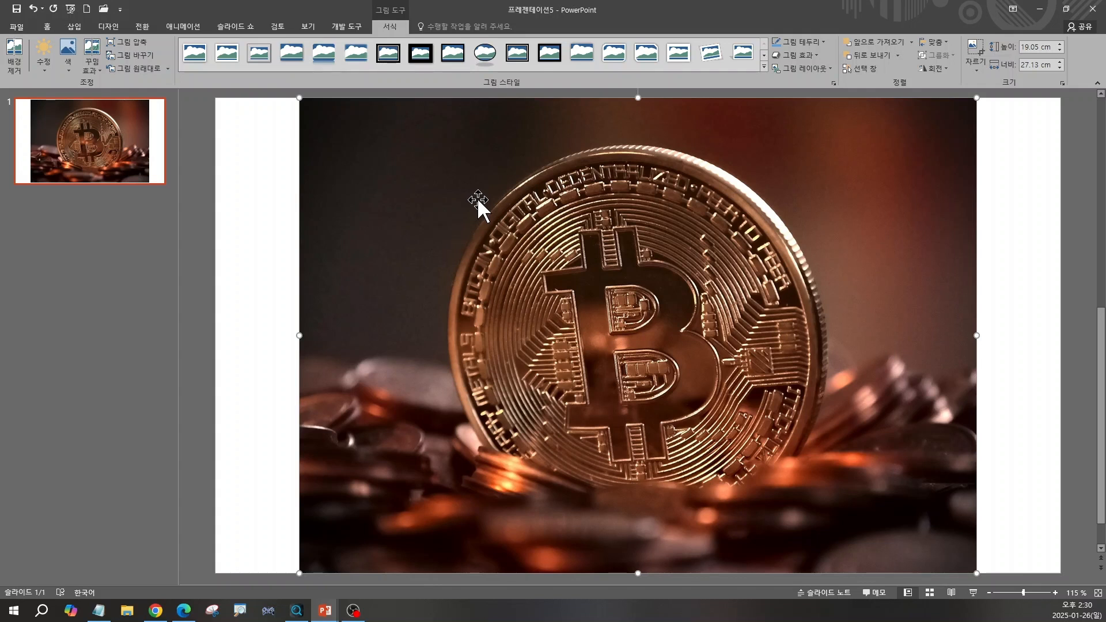
- Fit the bitcoin picture to the whole slide by aligning it left and stretching its width to 33.87 cm, and send it to the back
left_click_drag(489, 178, 408, 181)
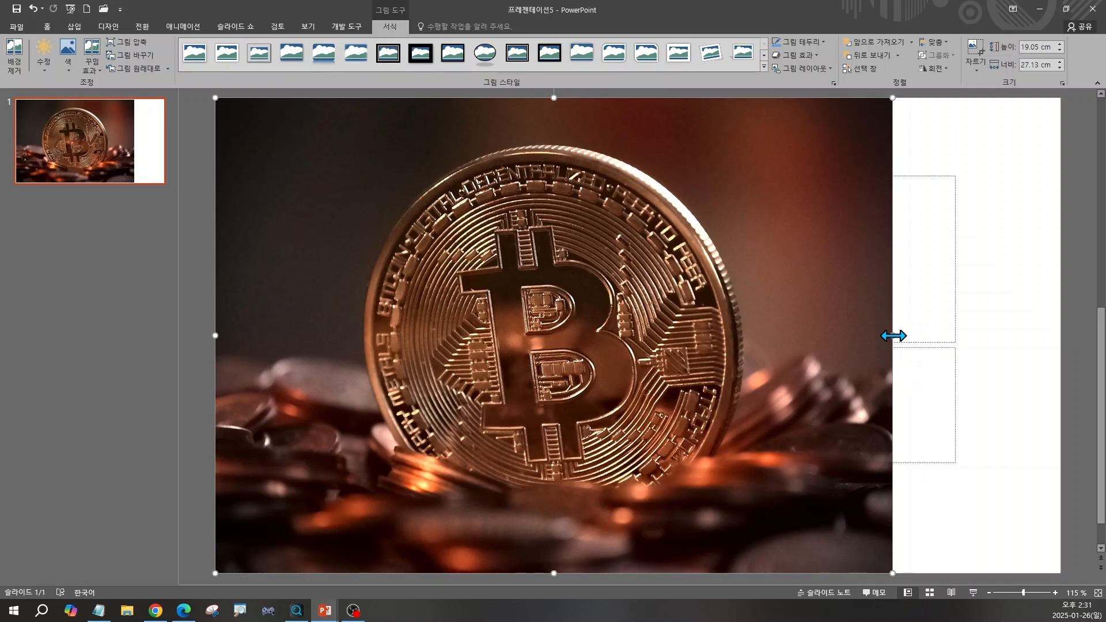
left_click_drag(893, 335, 1059, 331)
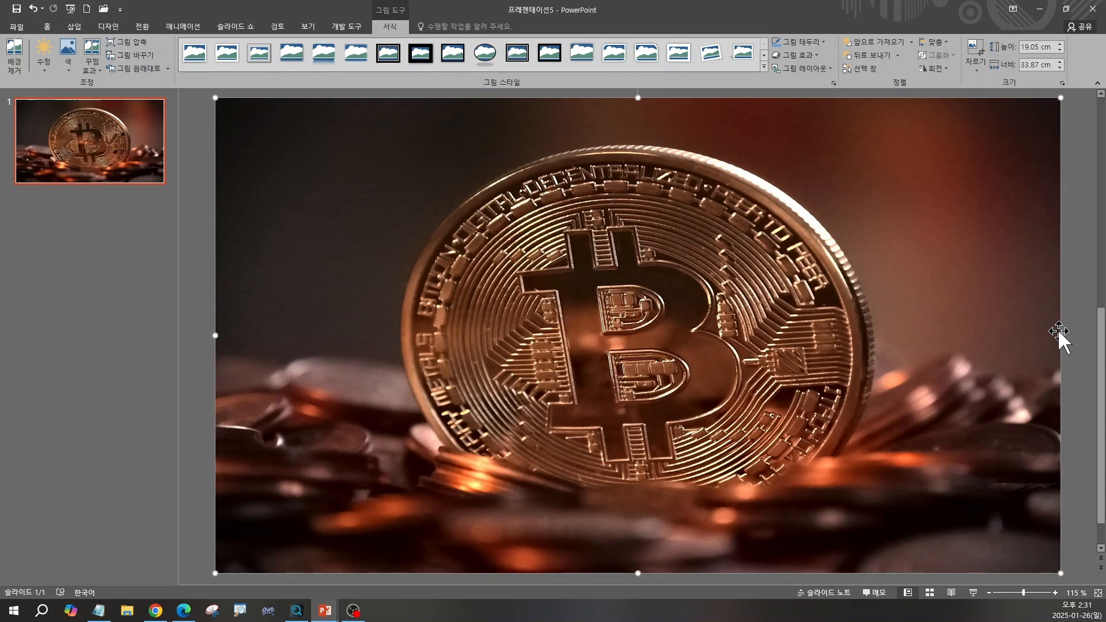
right_click(924, 197)
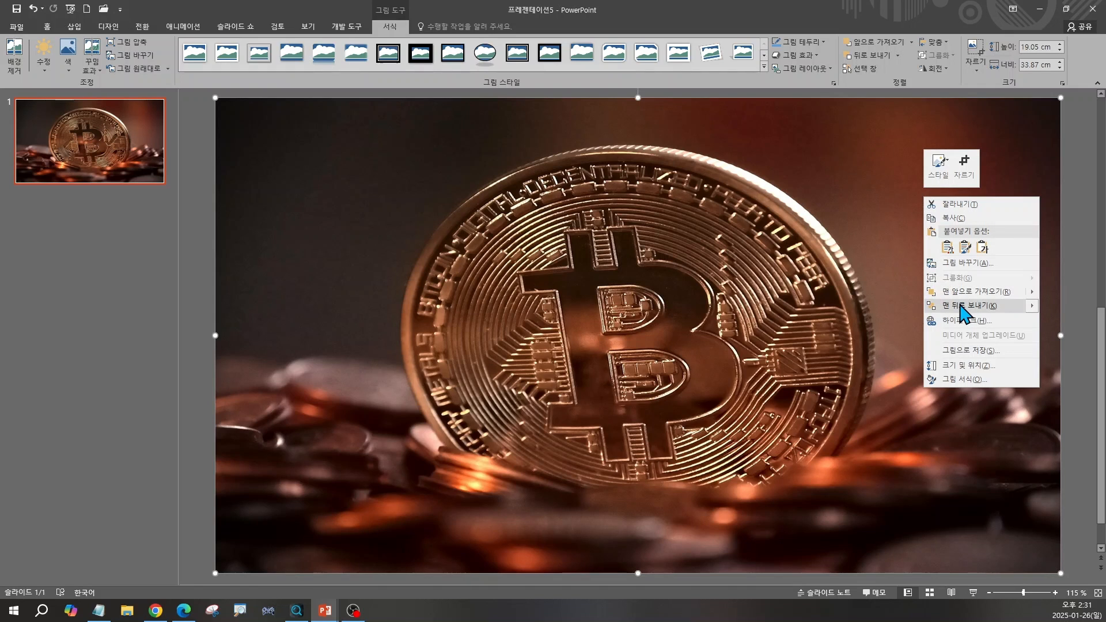
mouse_move(961, 307)
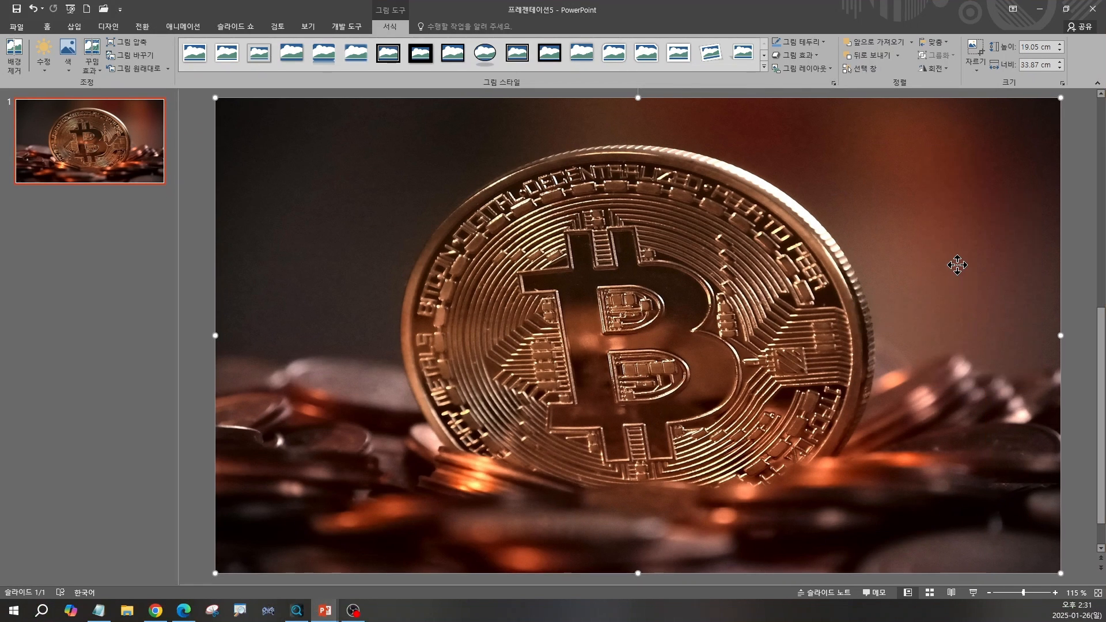
right_click(956, 263)
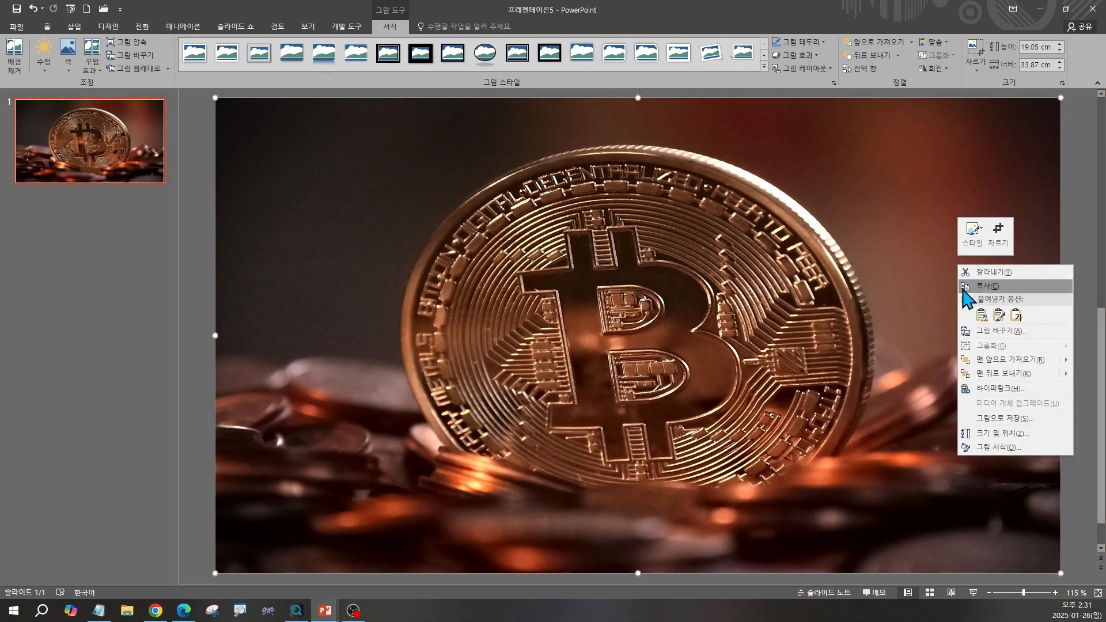
left_click(994, 373)
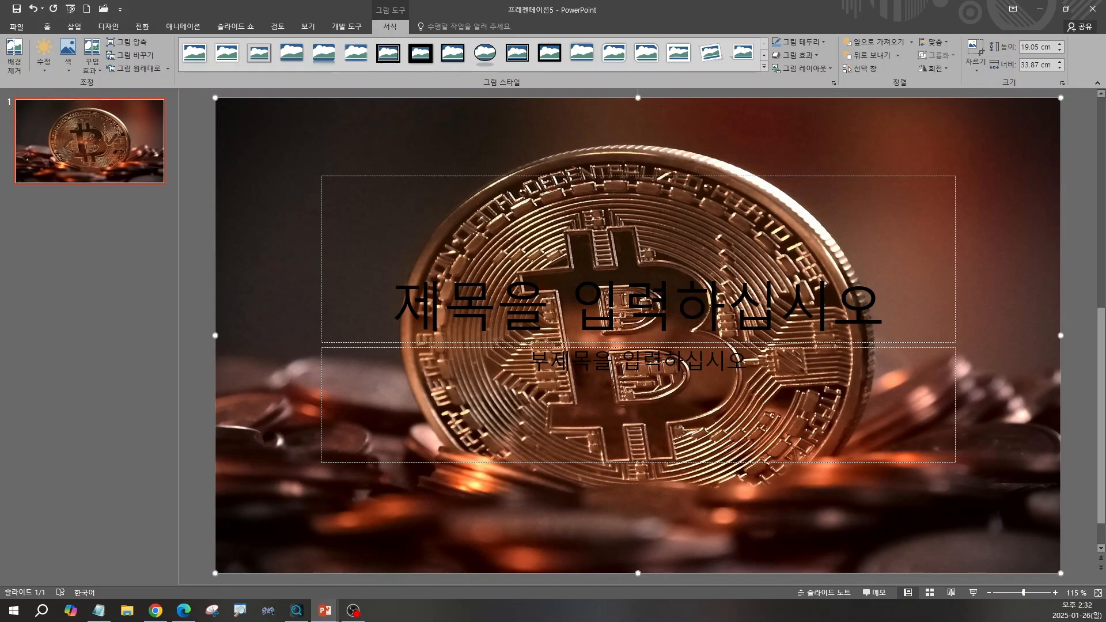
- Change the slide's layout to 제목 및 내용
left_click(44, 32)
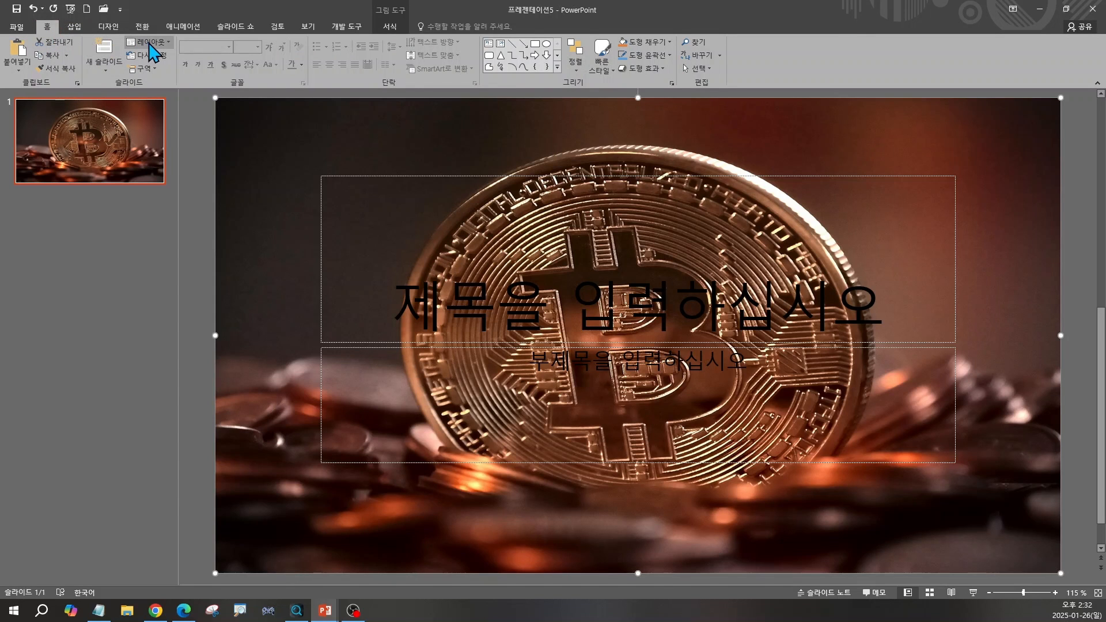
key("ctrl+1")
left_click(306, 87)
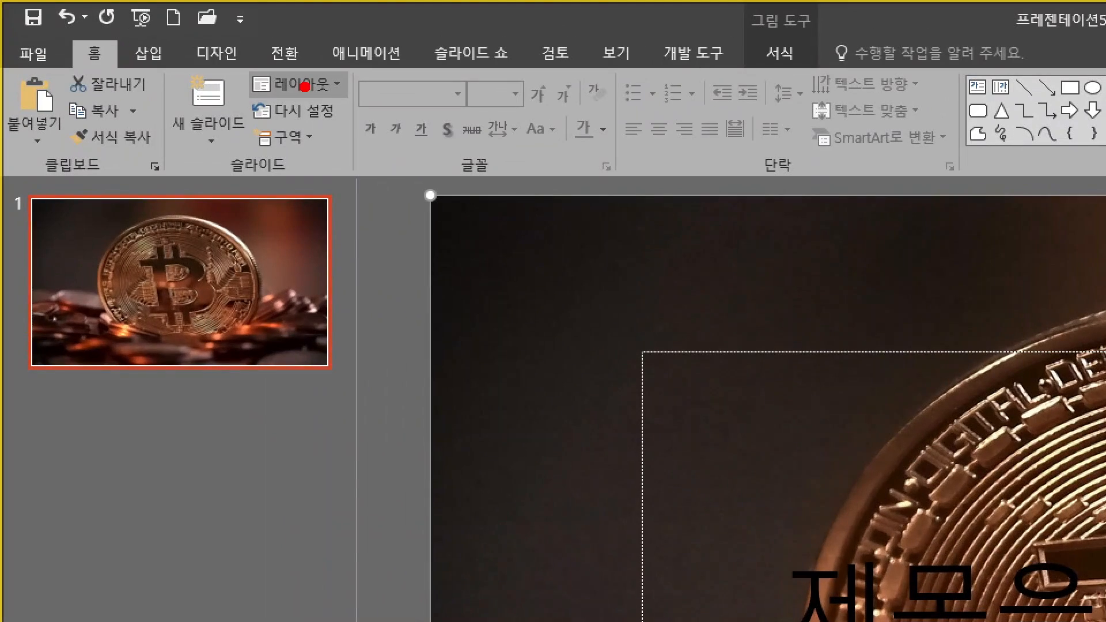
mouse_move(327, 115)
left_mouse_down()
mouse_move(226, 68)
mouse_move(344, 81)
mouse_move(339, 112)
mouse_move(369, 153)
mouse_move(520, 523)
left_mouse_up()
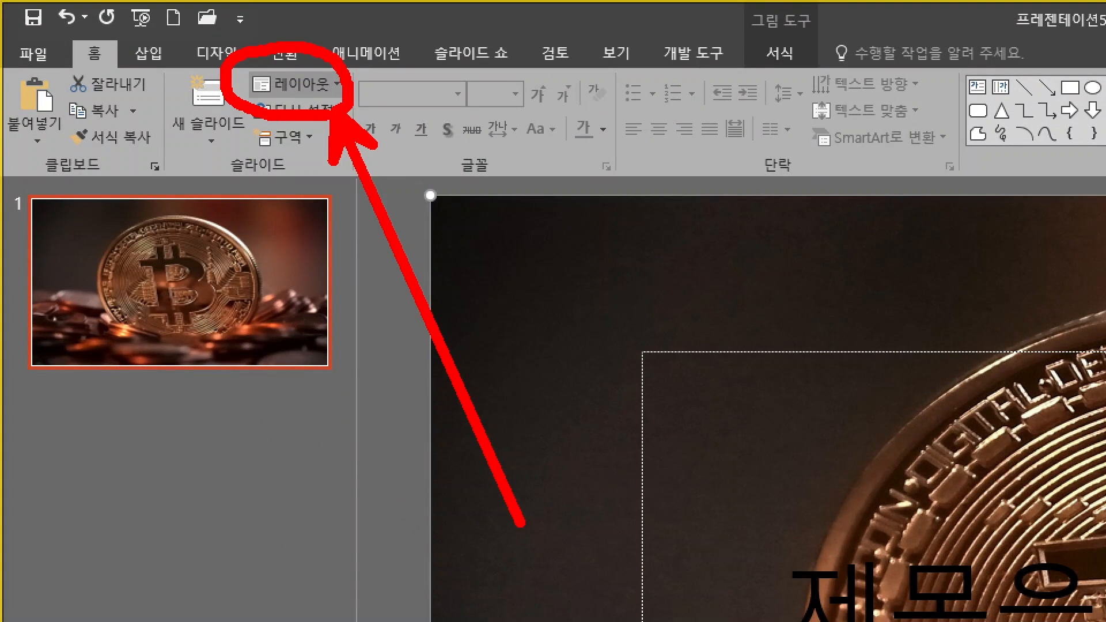
key("Escape")
left_click(162, 42)
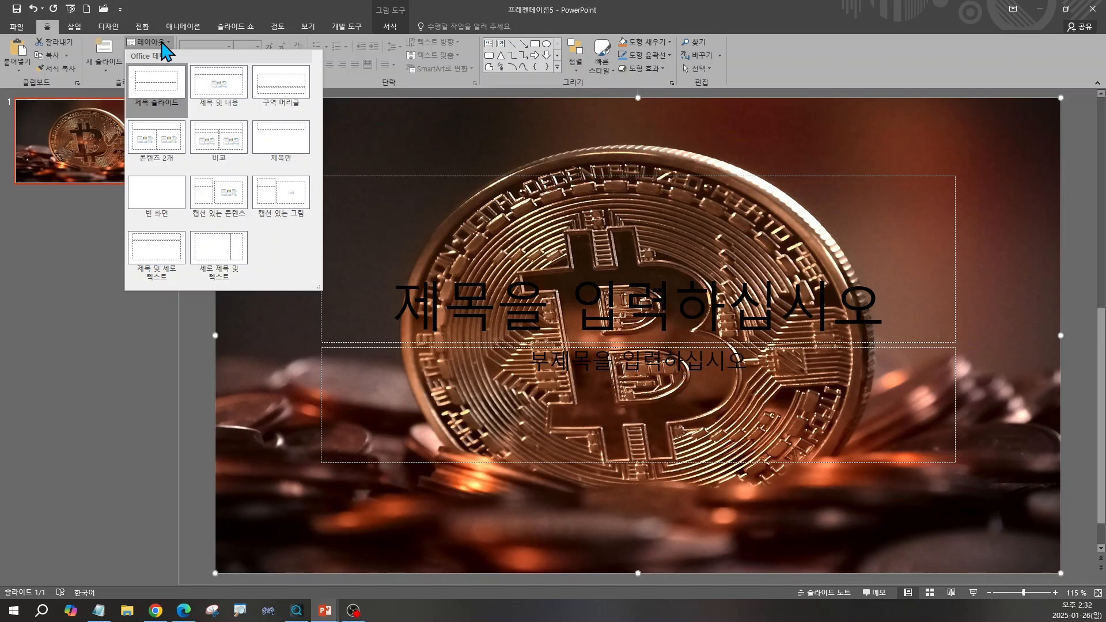
key("ctrl")
key("ctrl")
key("ctrl")
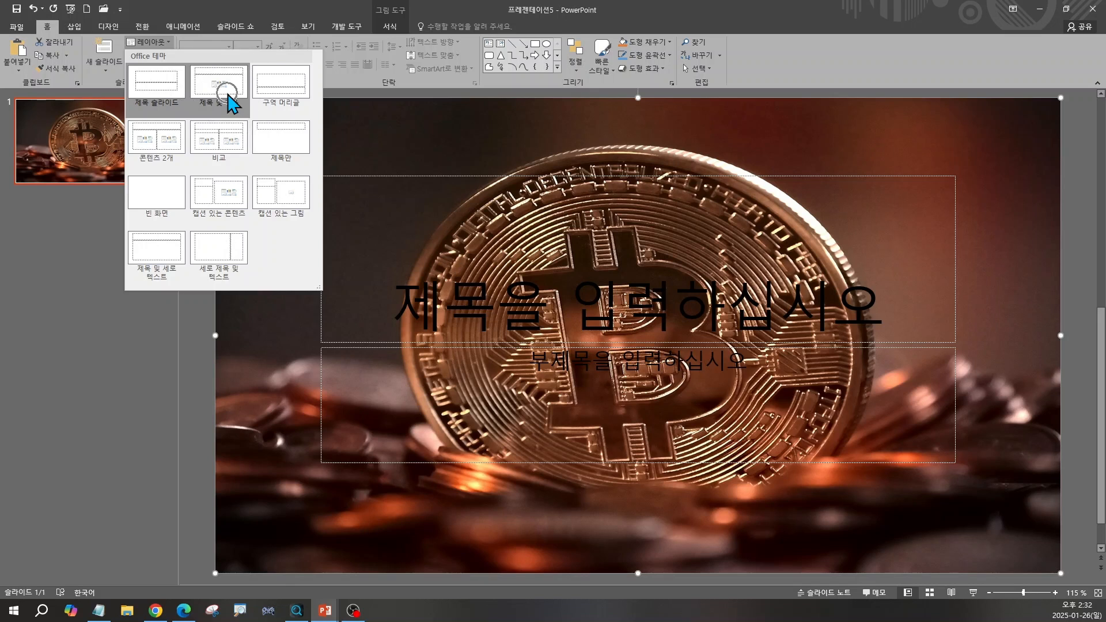
left_click(228, 99)
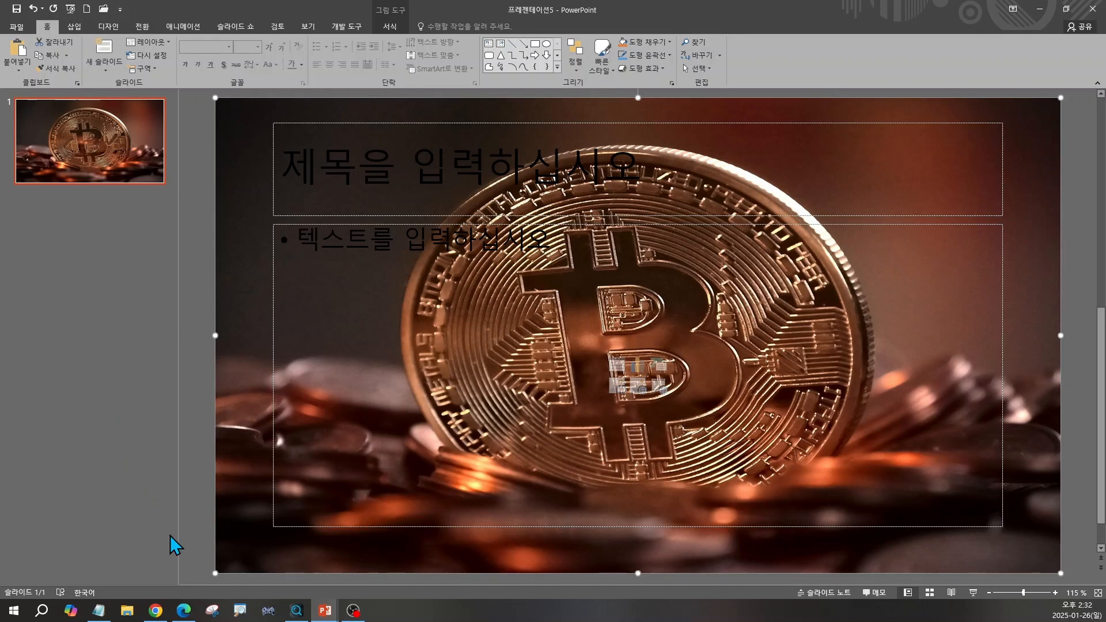
- Switch to the ChatGPT conversation in Chrome and copy the slide 1 title "소액 투자로 시작하는 스마트 재테크" without its quotation marks
left_click(156, 611)
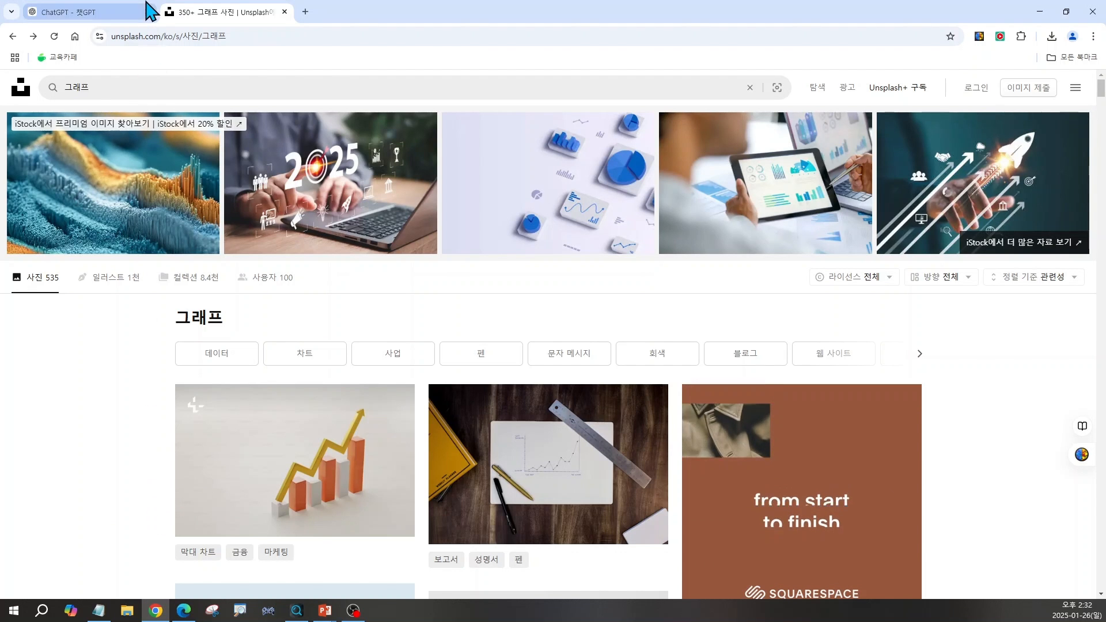
left_click(102, 13)
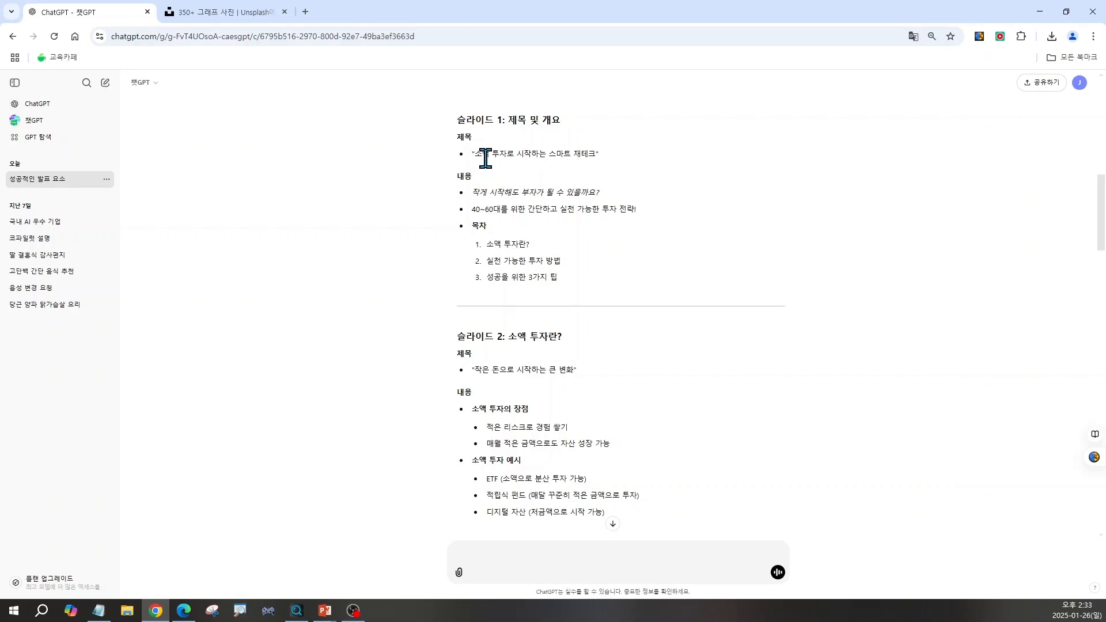
left_click_drag(475, 153, 592, 156)
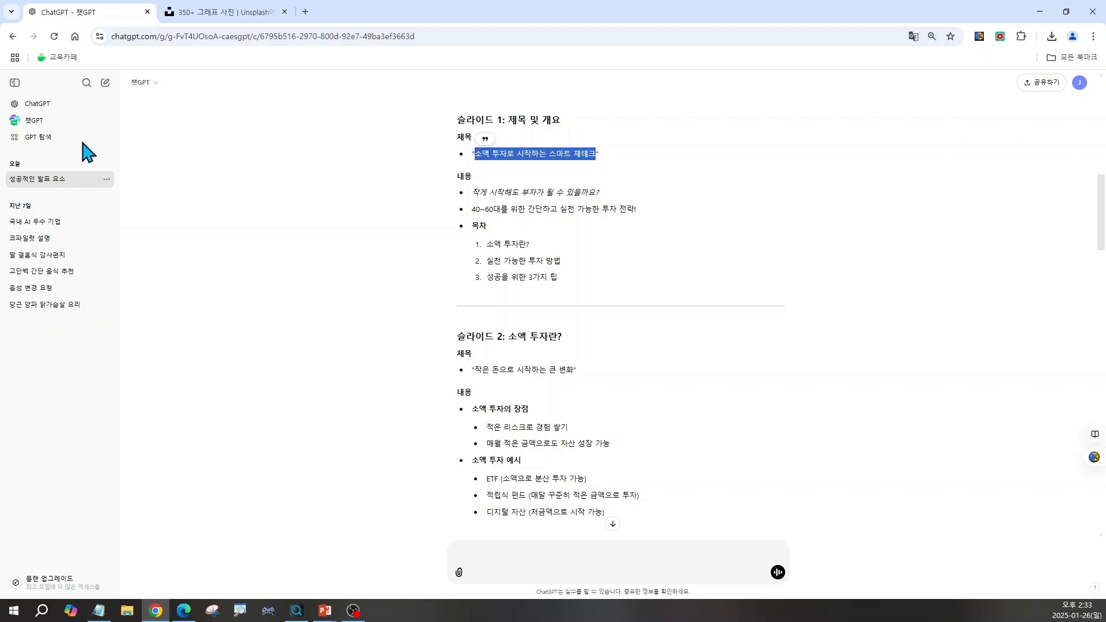
key("alt+Tab")
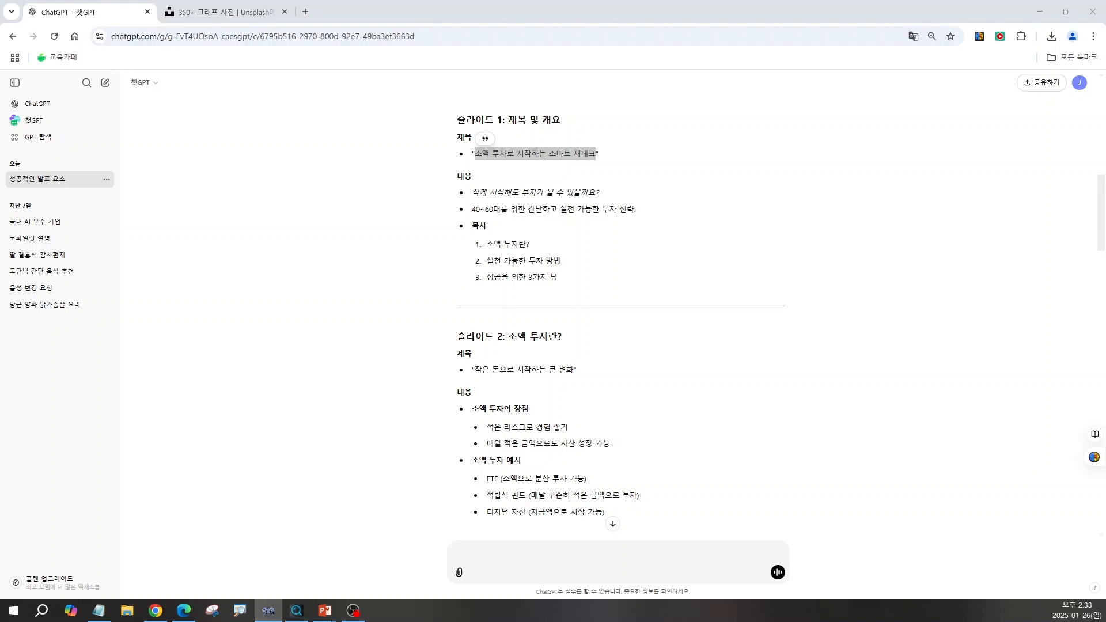
left_click_drag(440, 395, 484, 242)
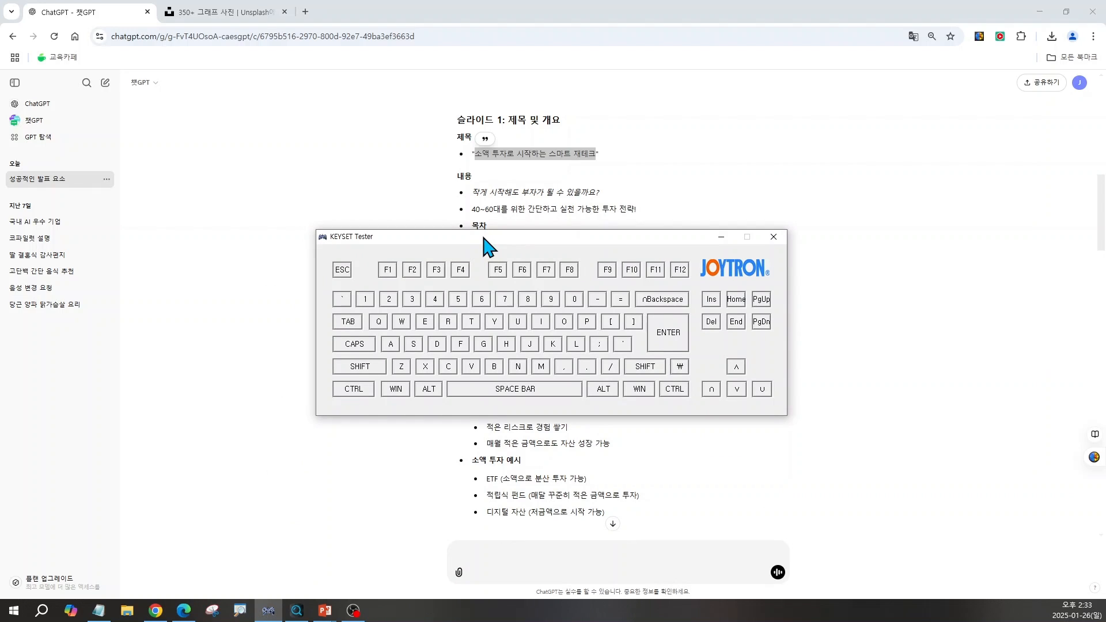
key("ctrl+c")
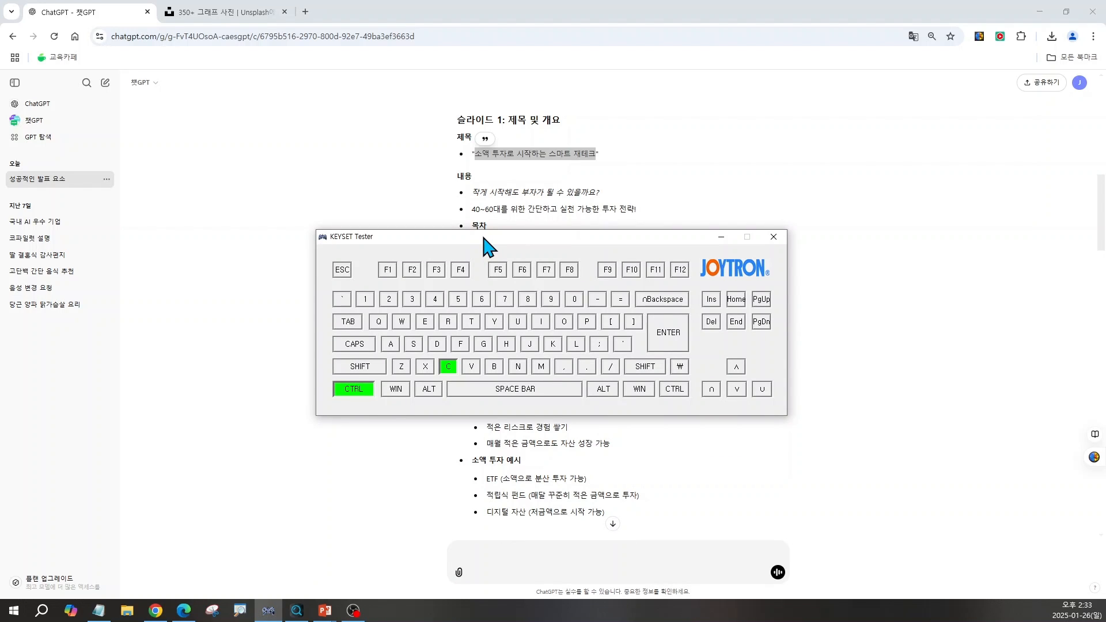
left_click(721, 236)
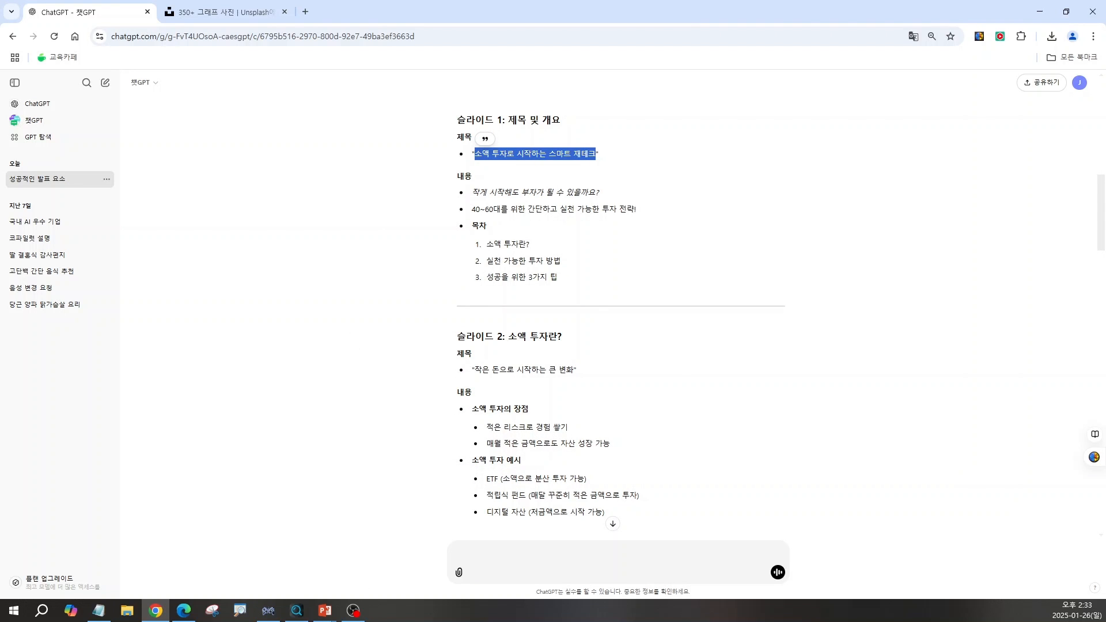
- Return to PowerPoint and paste the copied text into the slide's title placeholder
left_click(324, 610)
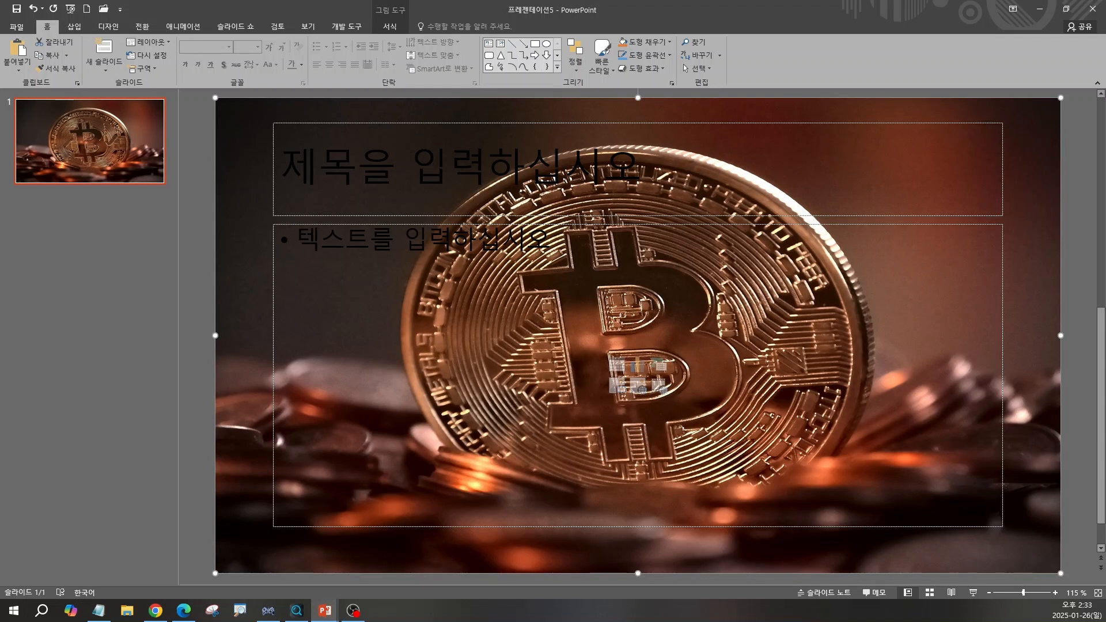
left_click(316, 161)
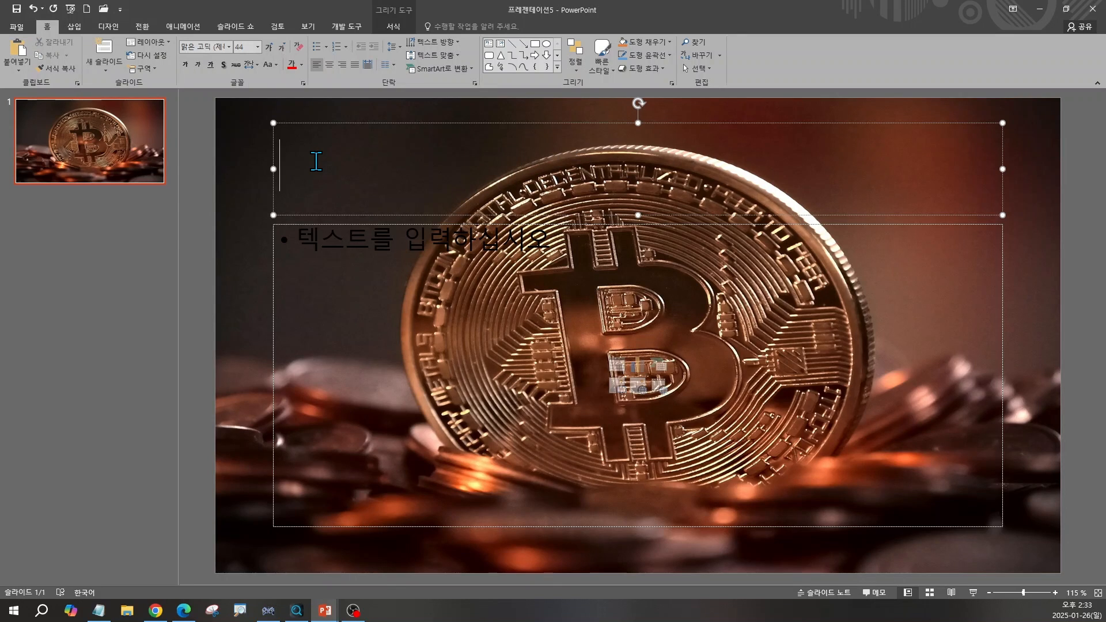
key("ctrl+v")
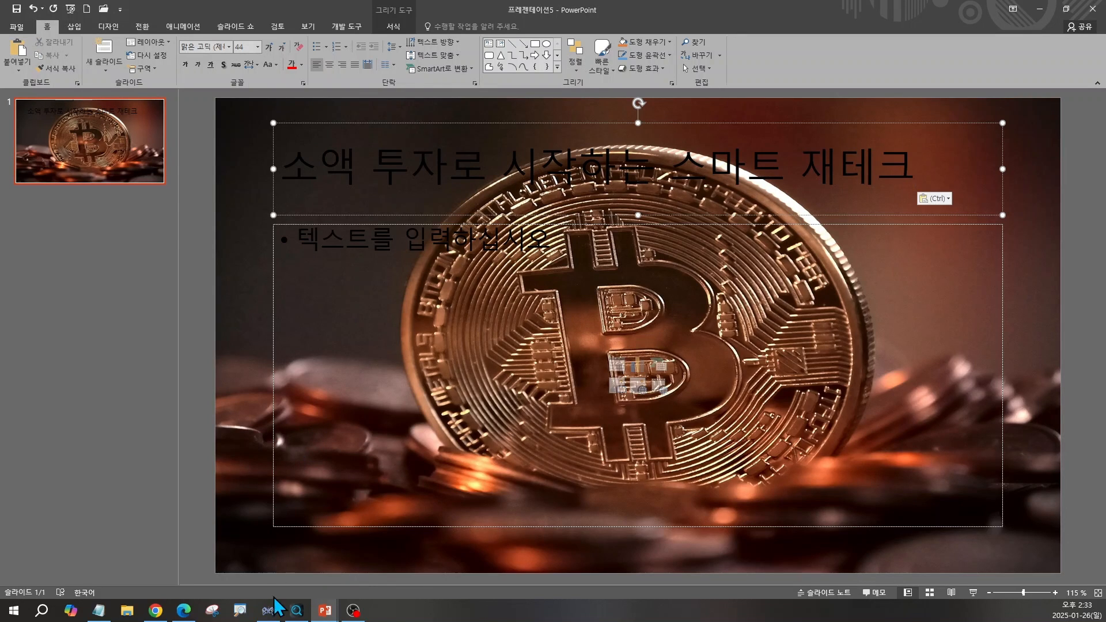
left_click(270, 613)
key("ctrl+v")
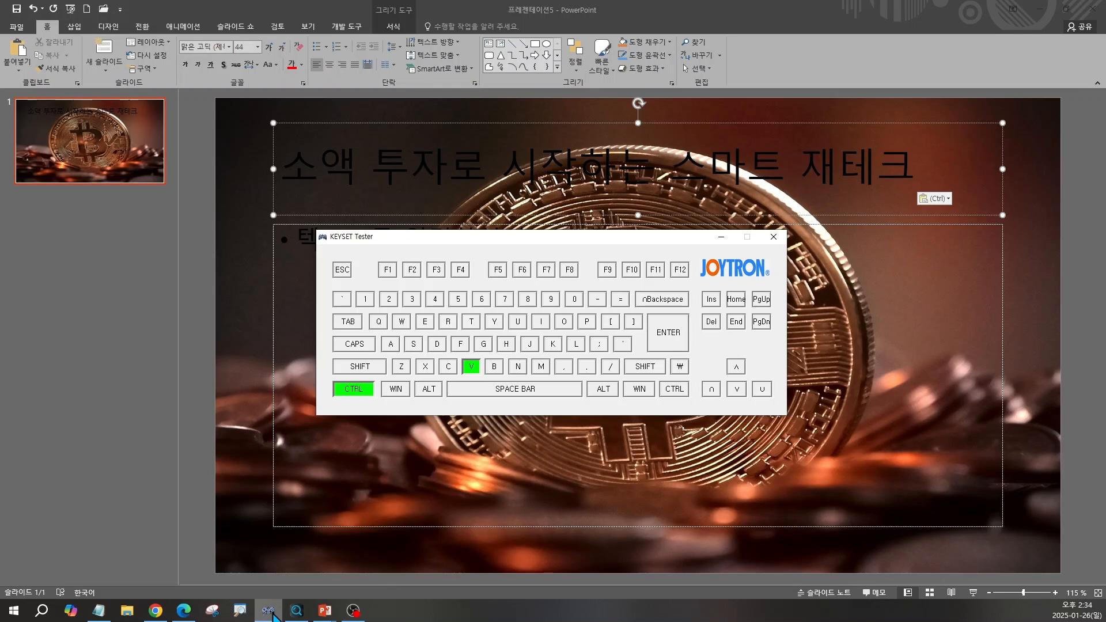
left_click(721, 237)
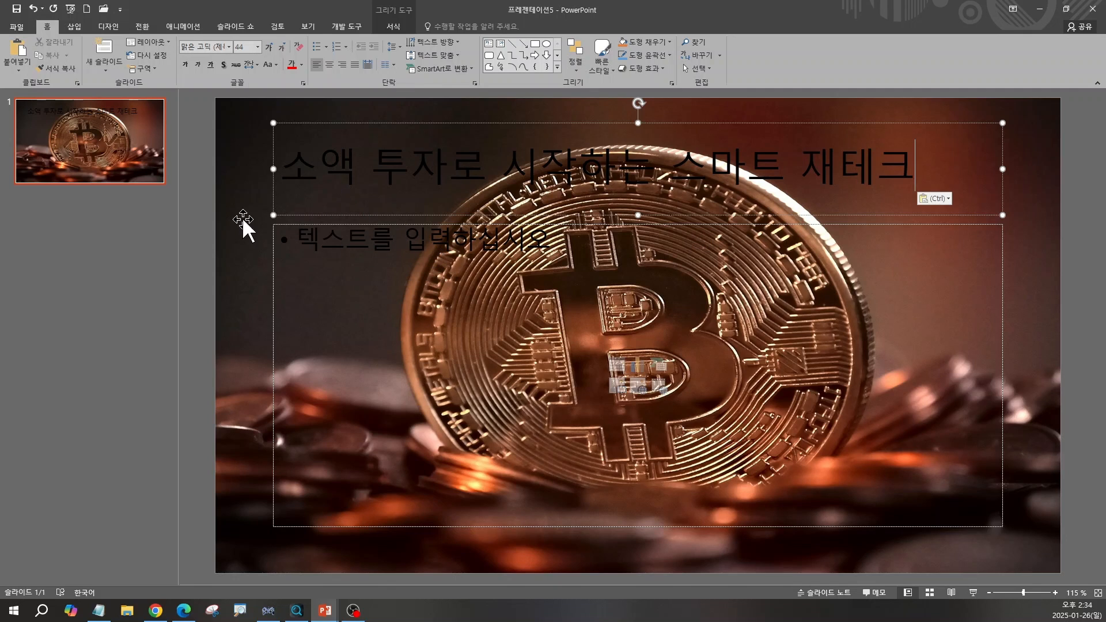
- Switch to the ChatGPT conversation in Chrome and copy the first two content lines of slide 1, from "작게 시작해도" to "투자 전략!"
left_click(155, 611)
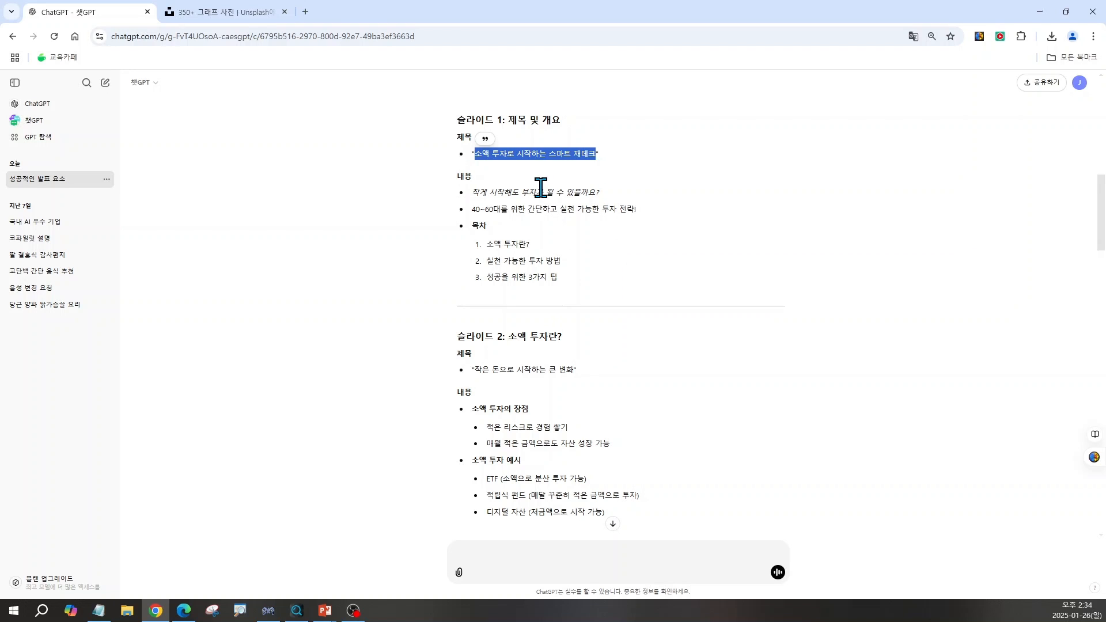
left_click_drag(469, 180, 647, 213)
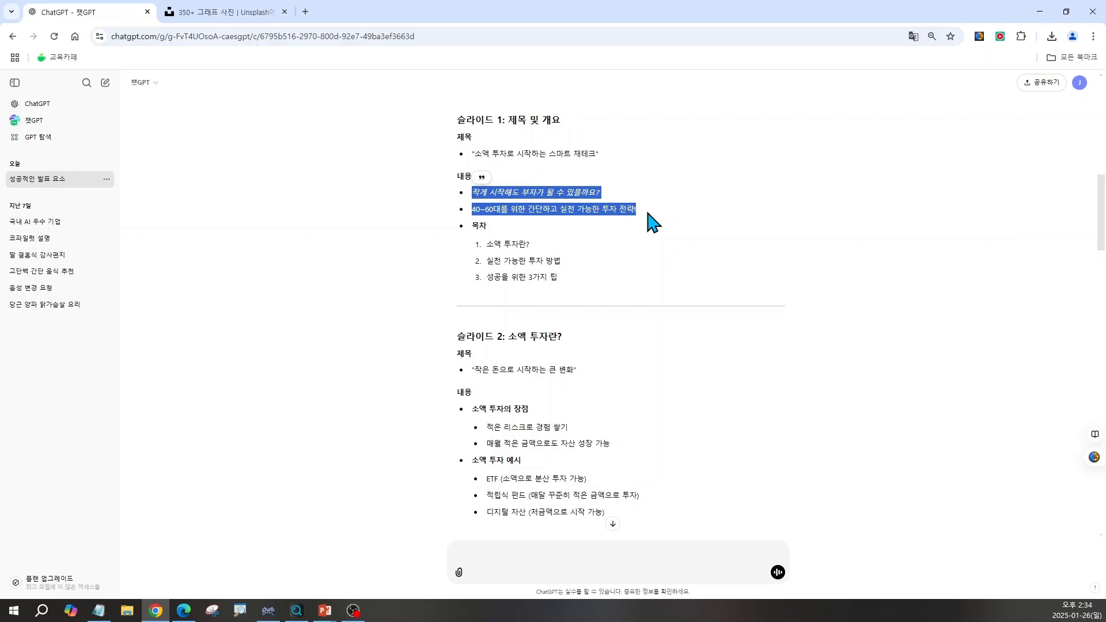
left_click(268, 611)
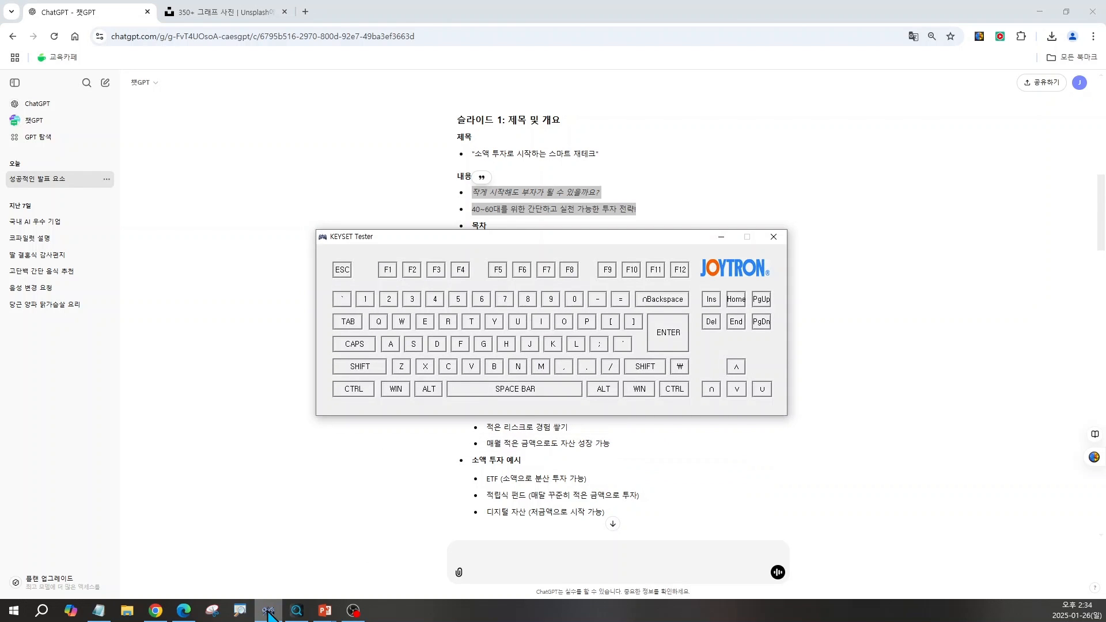
key("ctrl+c")
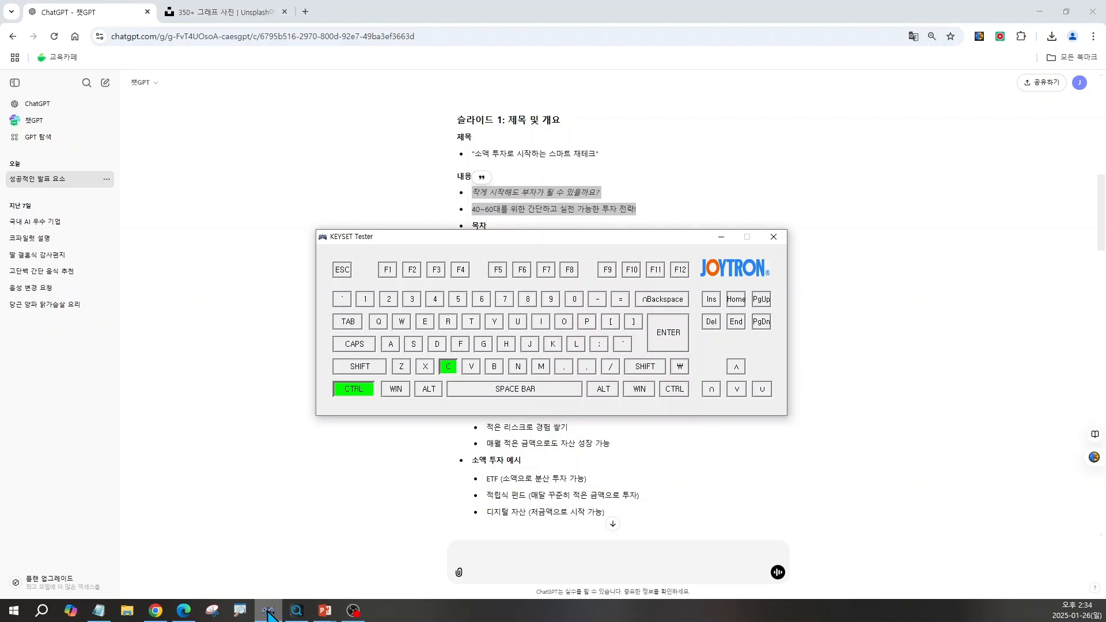
left_click(268, 612)
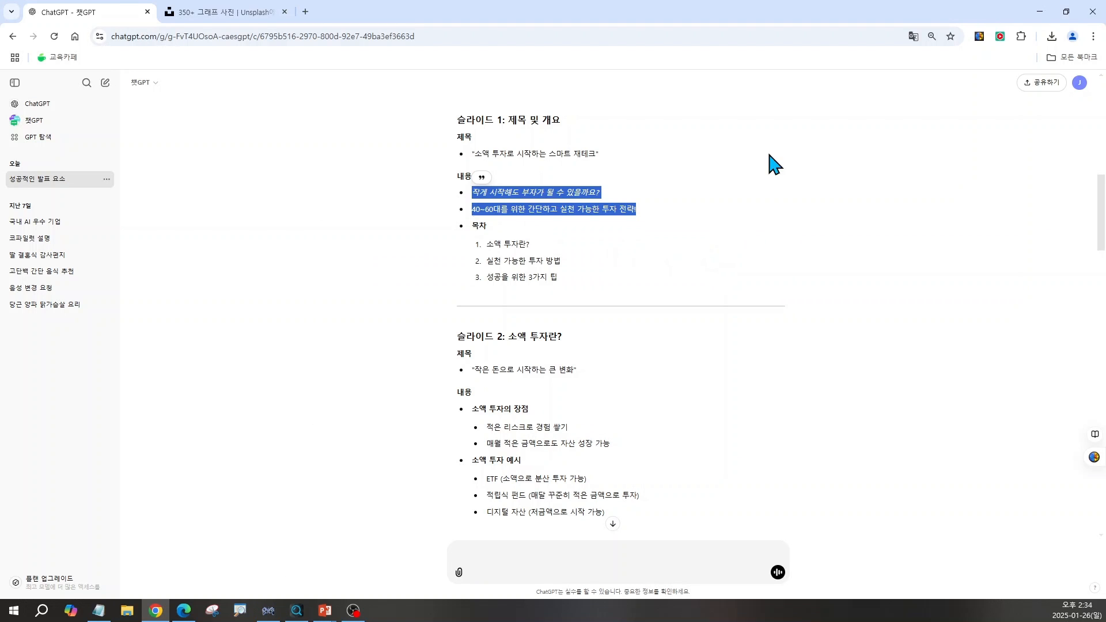
- Return to PowerPoint and paste the two copied lines into the slide's content placeholder
left_click(1040, 12)
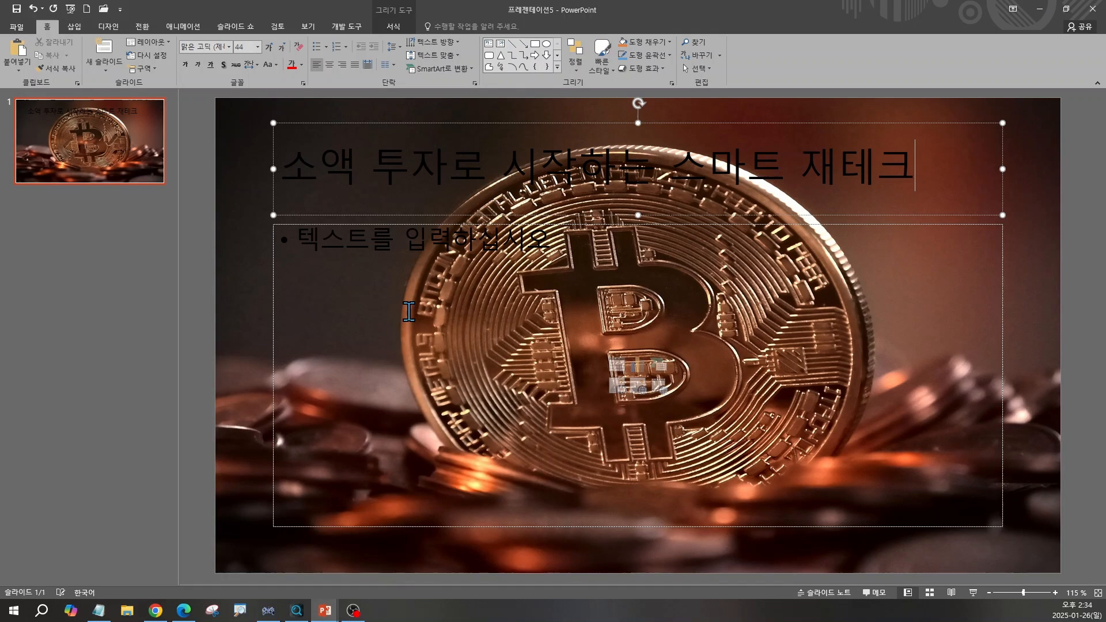
left_click(349, 248)
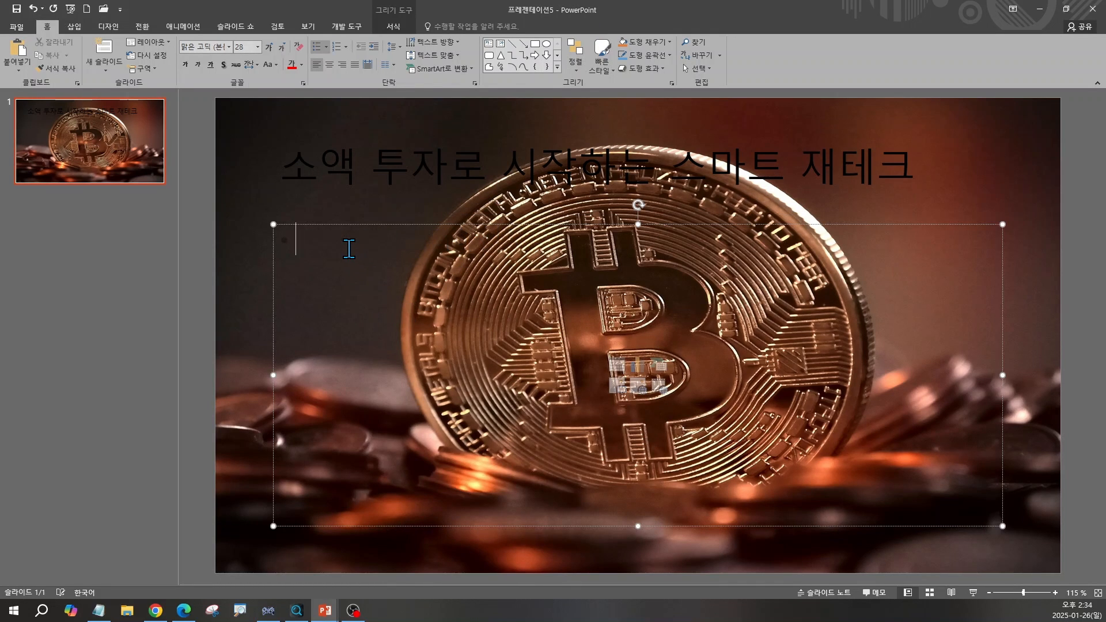
left_click(349, 248)
left_click(349, 248)
key("ctrl+v")
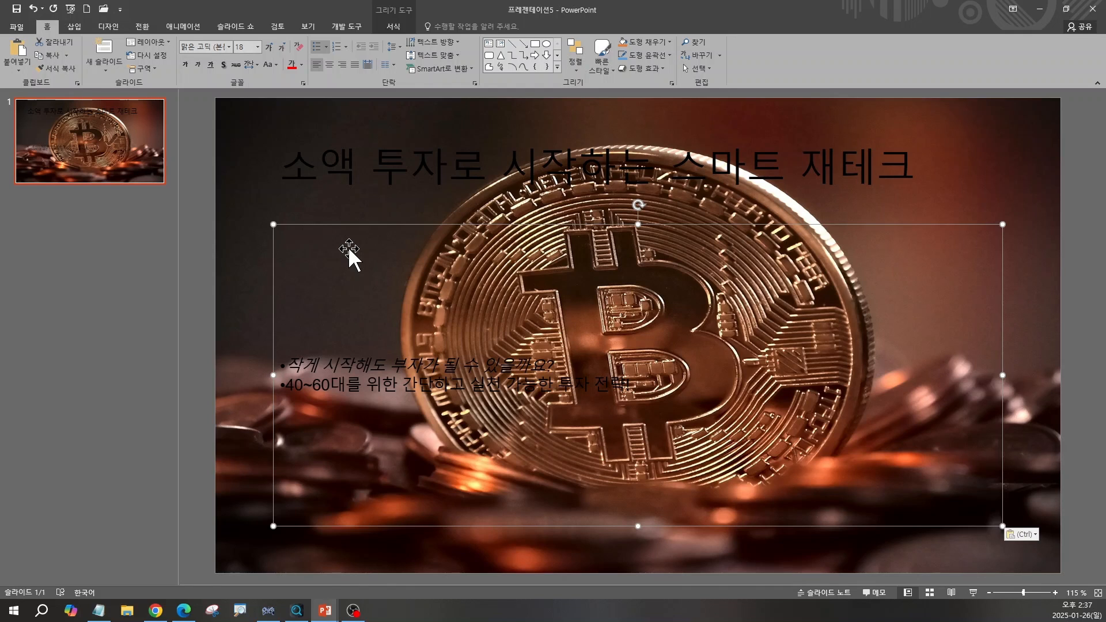
- Switch to ChatGPT in Chrome and ask it to recommend text sizes for each slide's title and key points, following its earlier presentation content
left_click(159, 617)
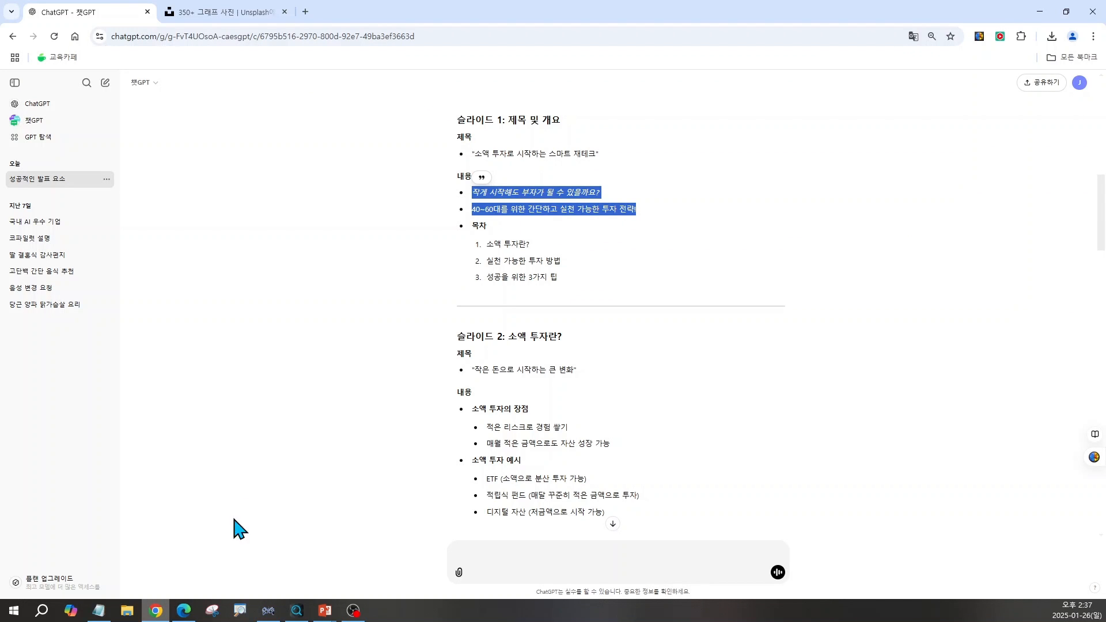
left_click(356, 397)
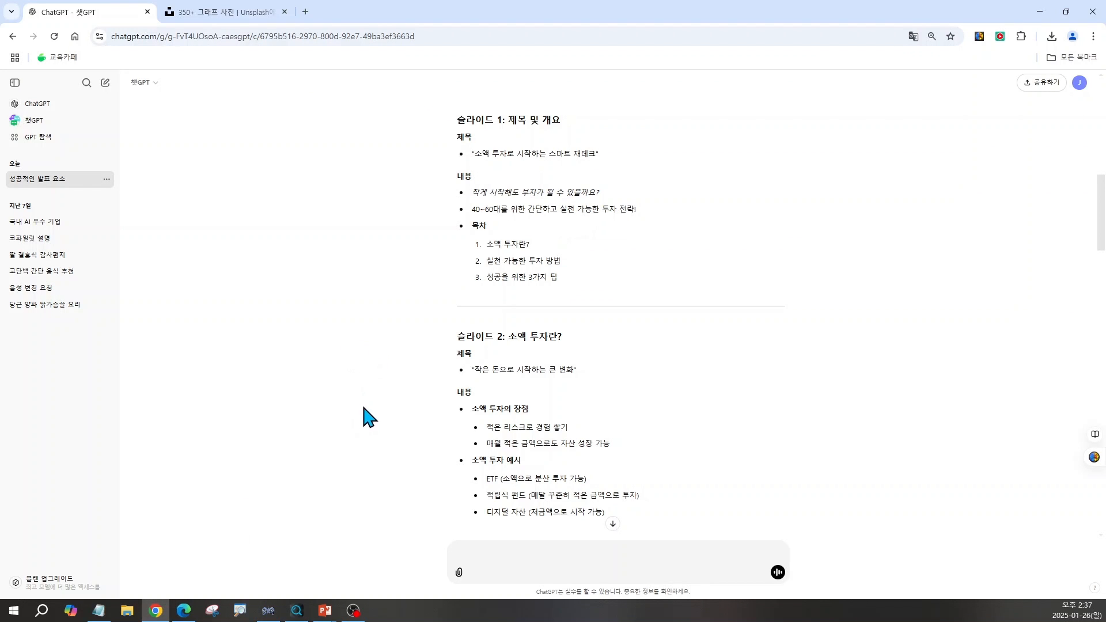
left_click(494, 559)
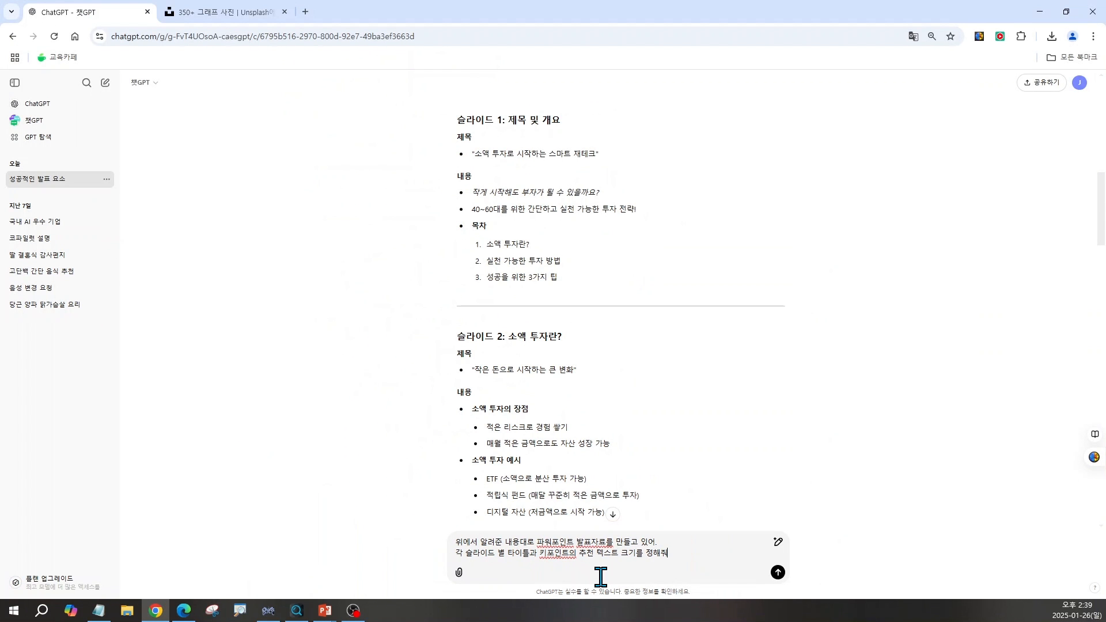
key("Return")
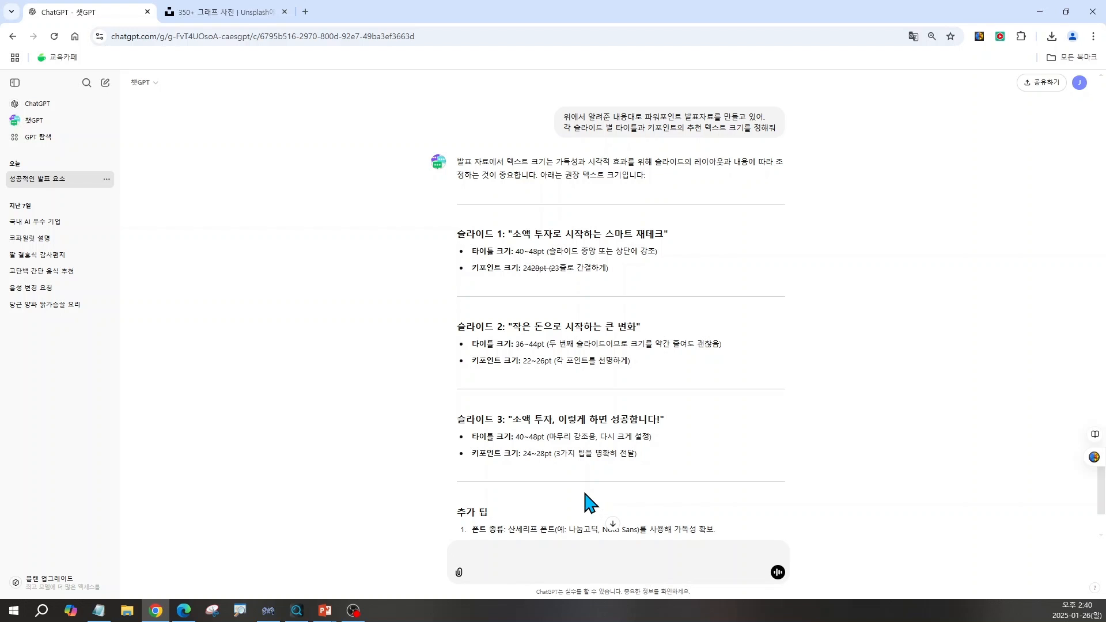
- Return to PowerPoint and set the slide title's font size to 48, rechecking ChatGPT's recommended title size for slide 1
left_click(1039, 13)
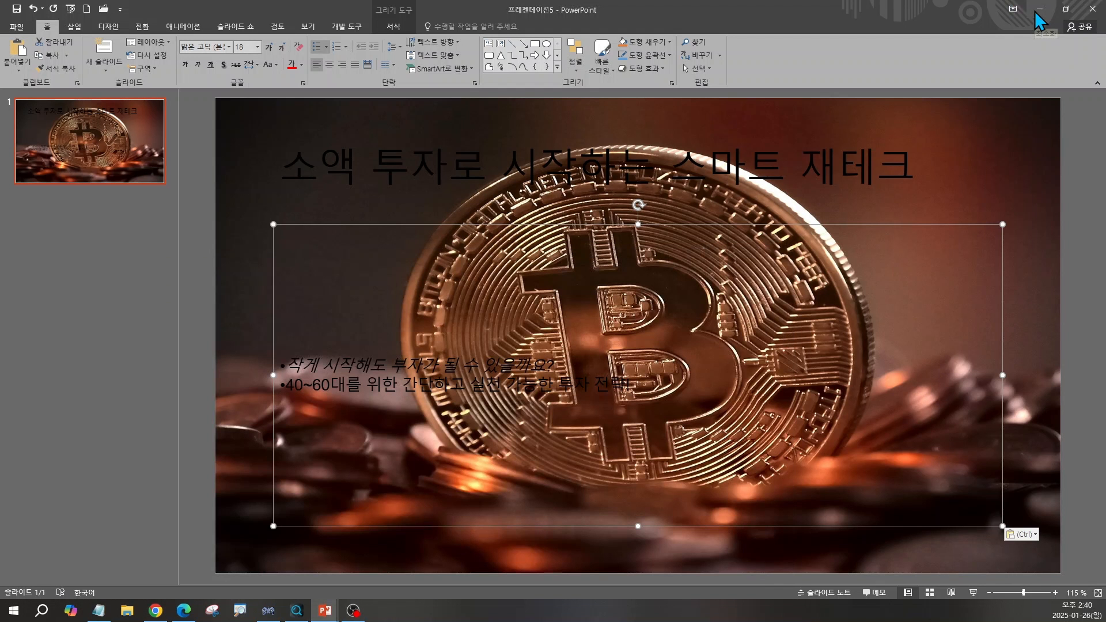
left_click(313, 161)
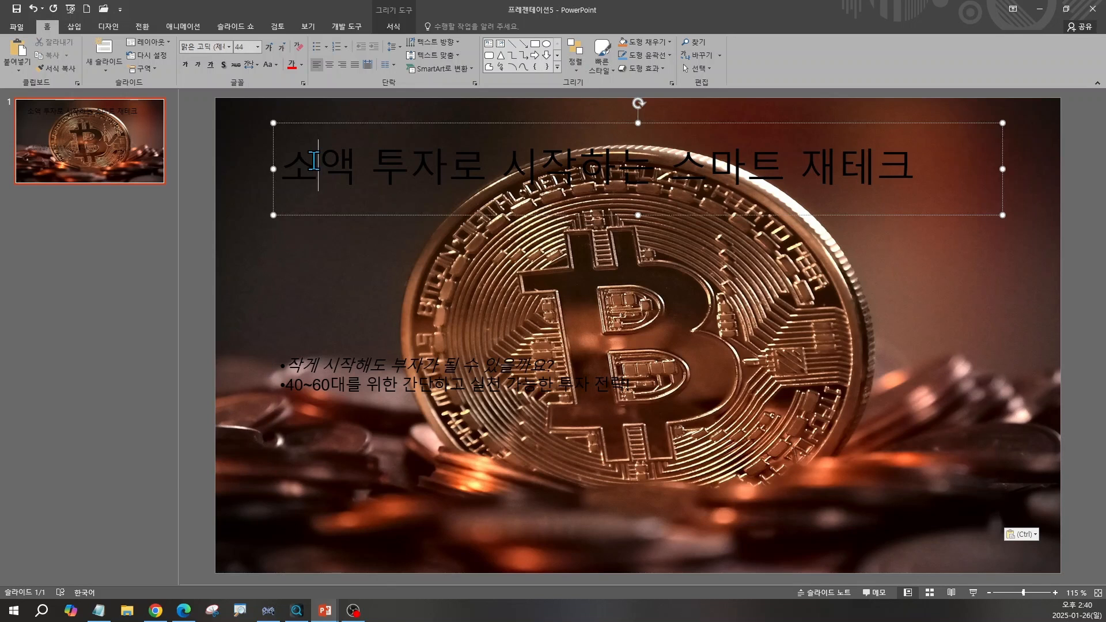
key("Escape")
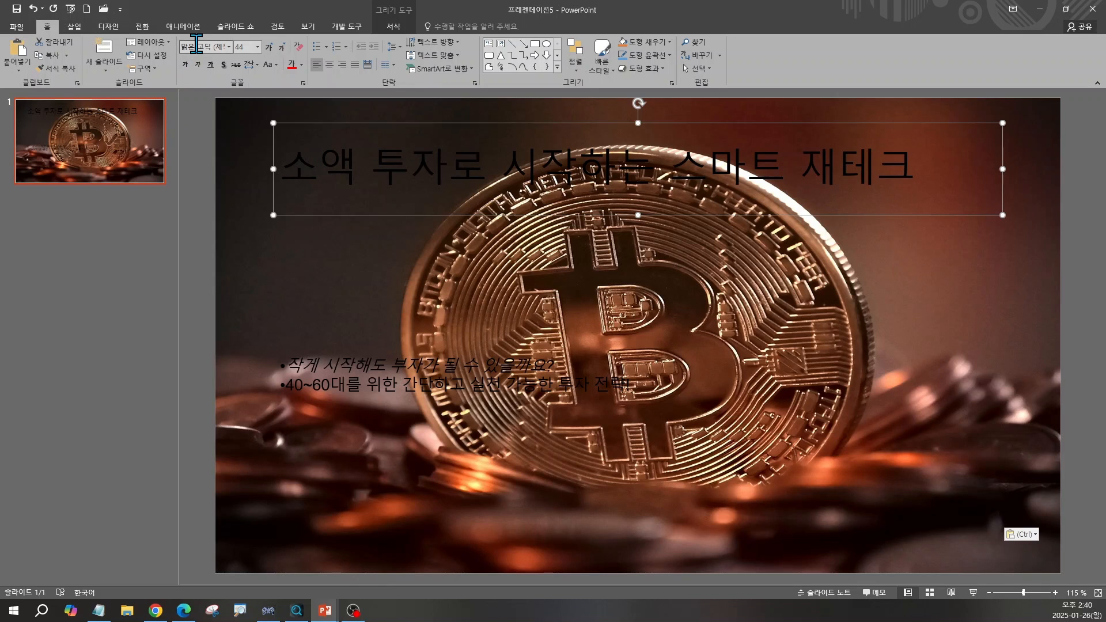
key("ctrl")
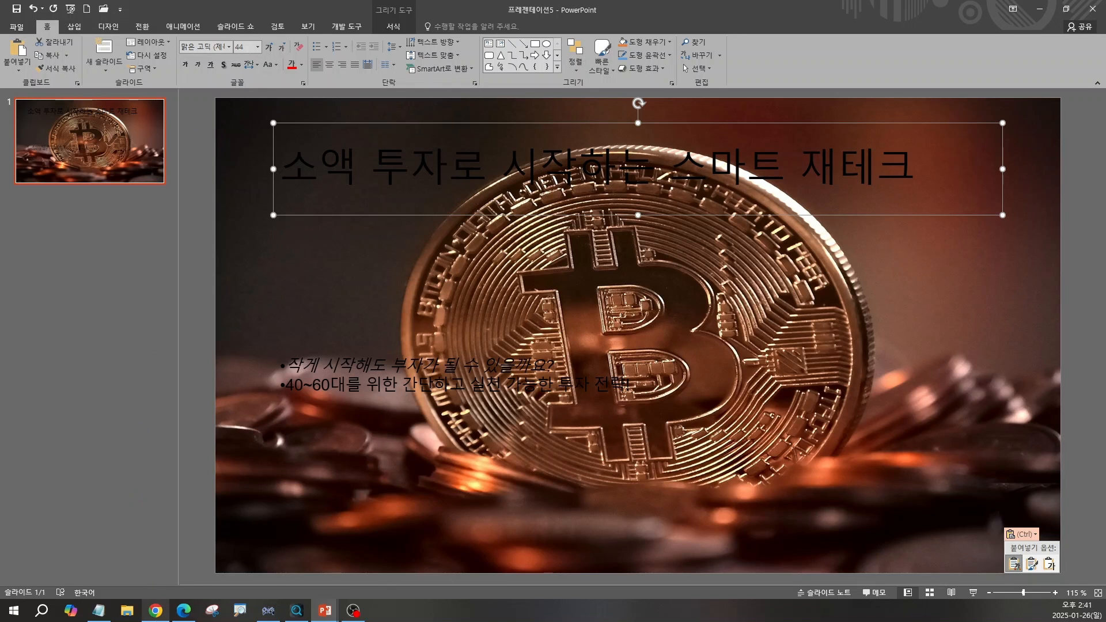
left_click(156, 609)
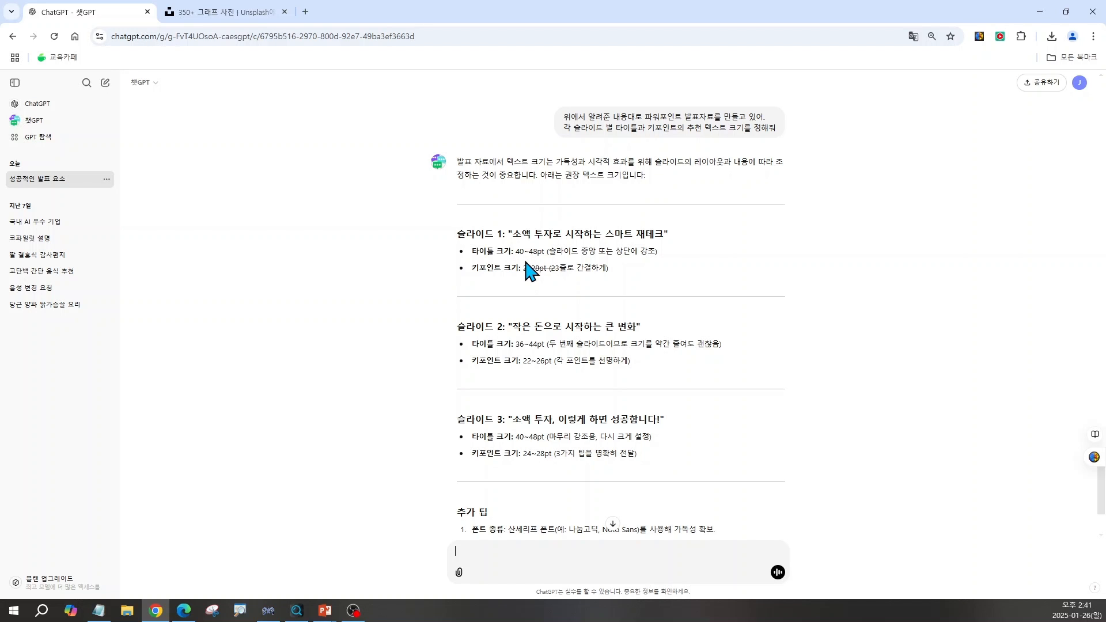
left_click(1039, 12)
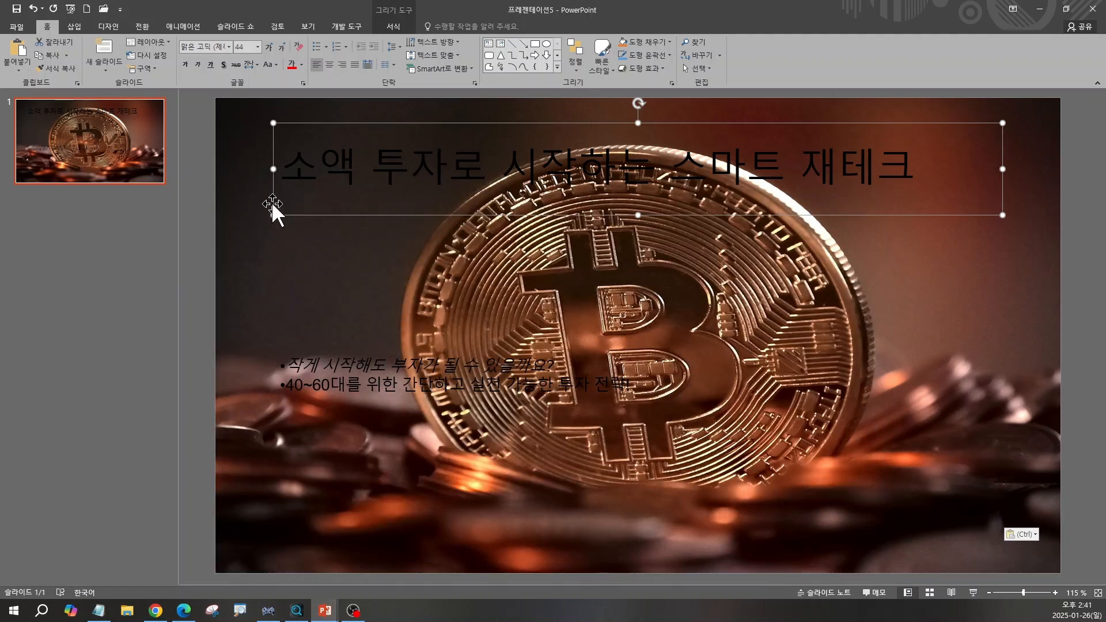
left_click(258, 46)
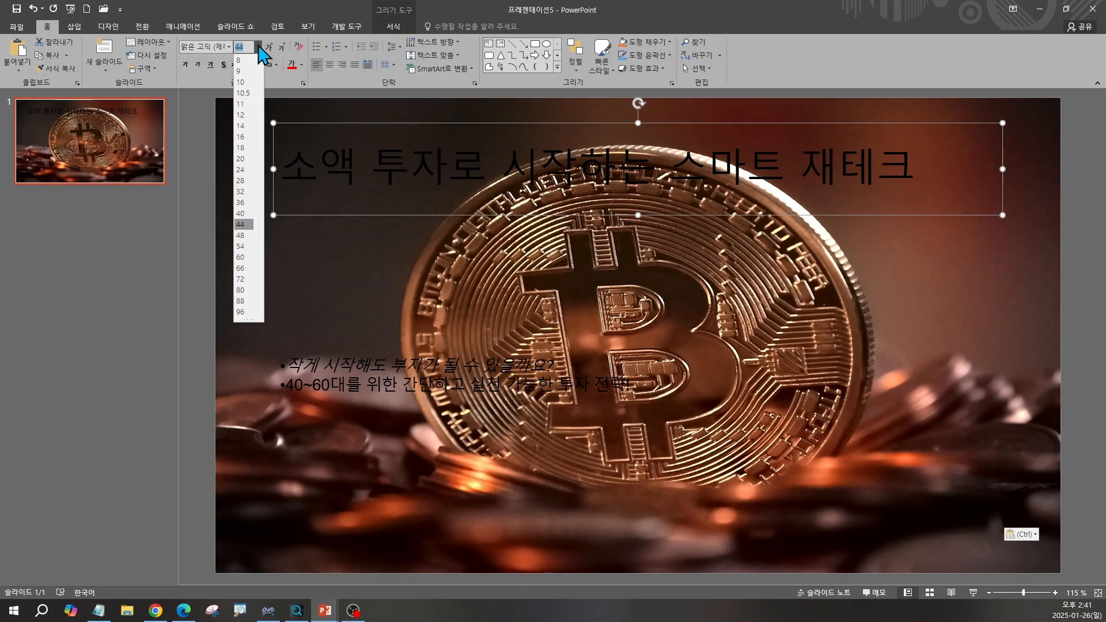
left_click(244, 237)
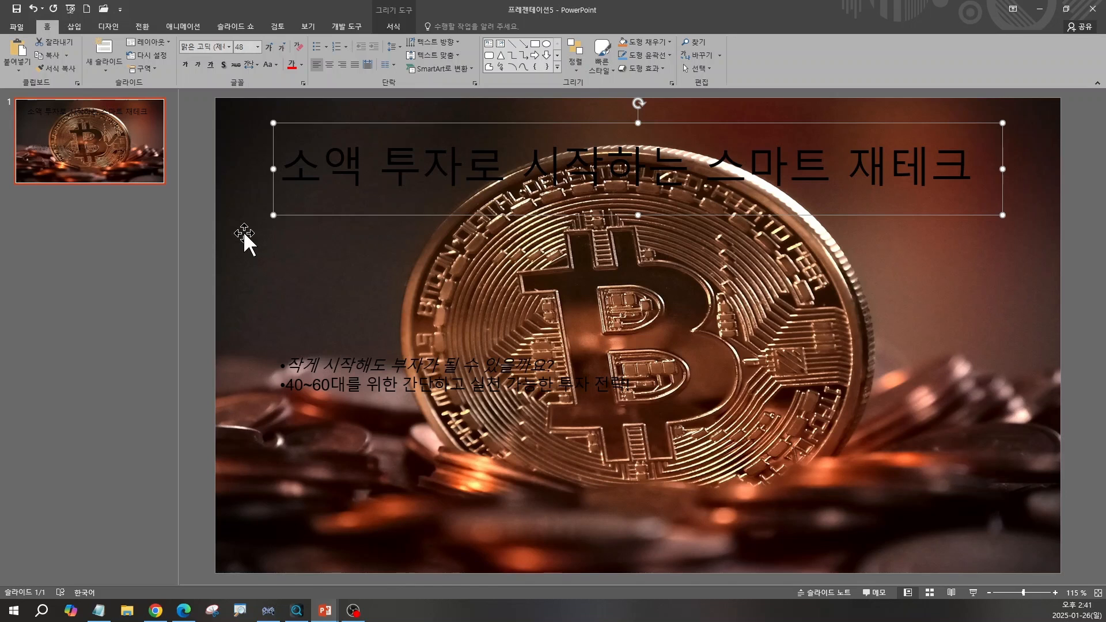
- Enlarge the text of the two-line content box to font size 24
left_click(326, 376)
left_click(316, 363)
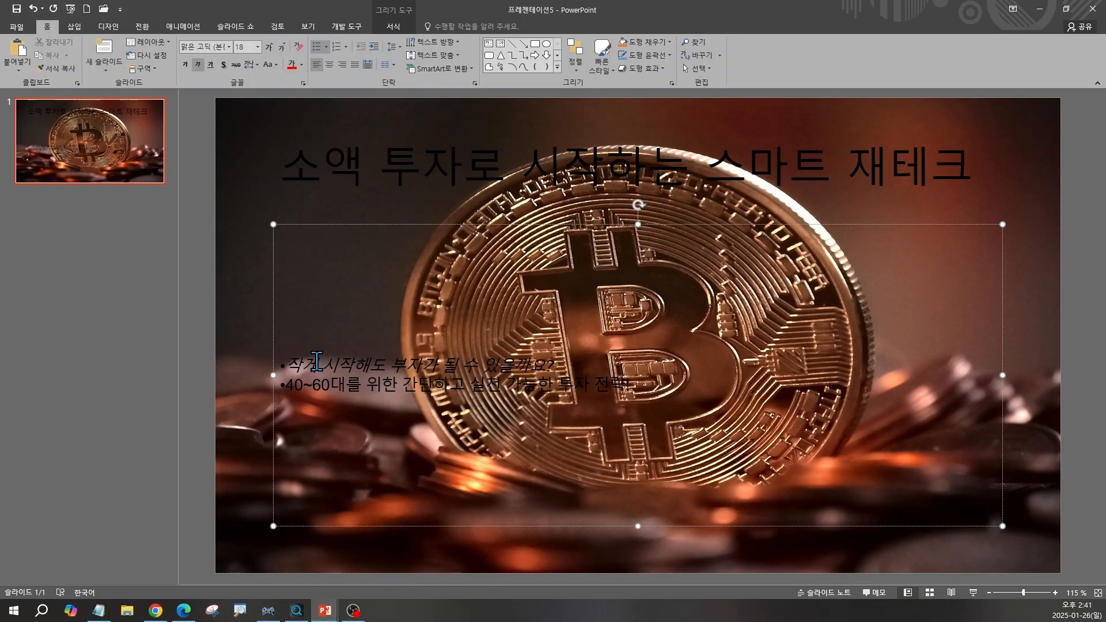
key("Escape")
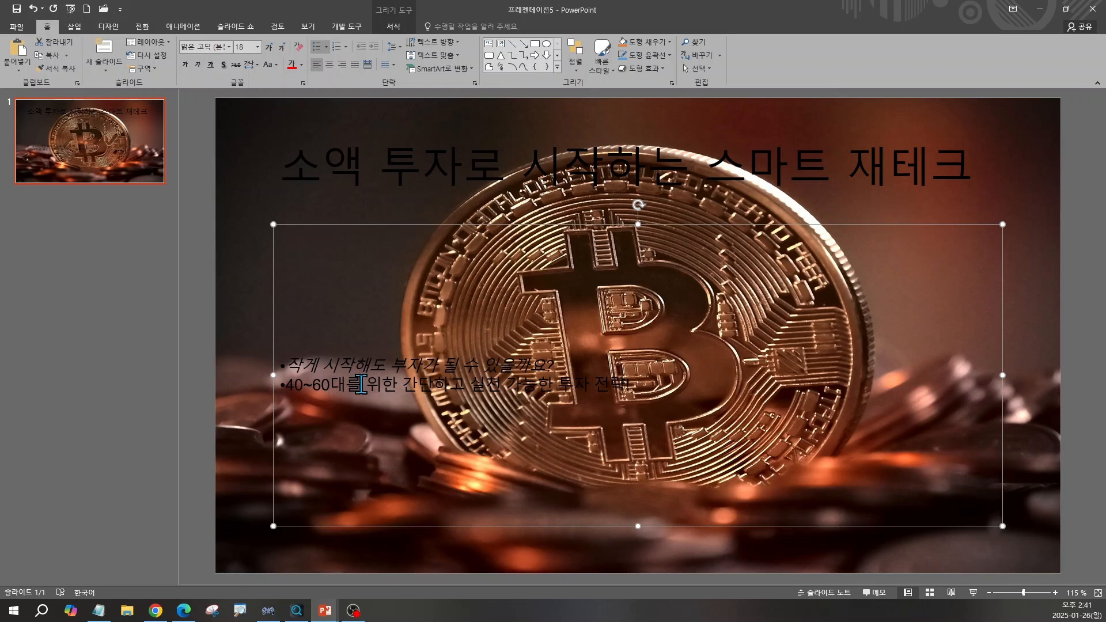
left_click(269, 47)
left_click(269, 47)
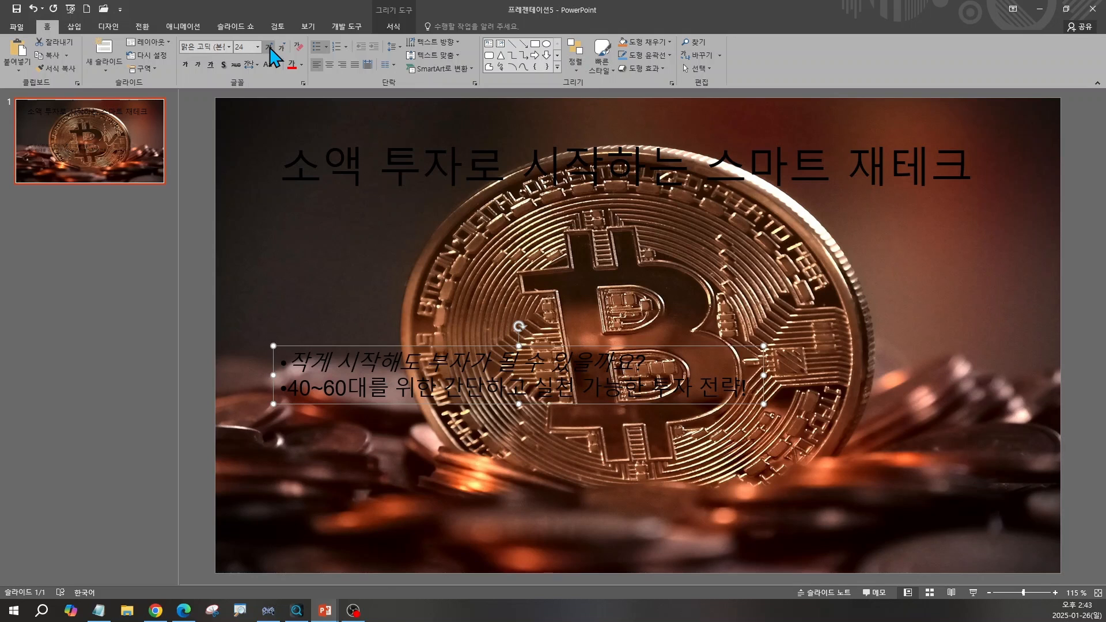
- Colour the title's first word "소액" with a brown sampled by the eyedropper from the background picture, near the coin's upper edge
left_click(325, 166)
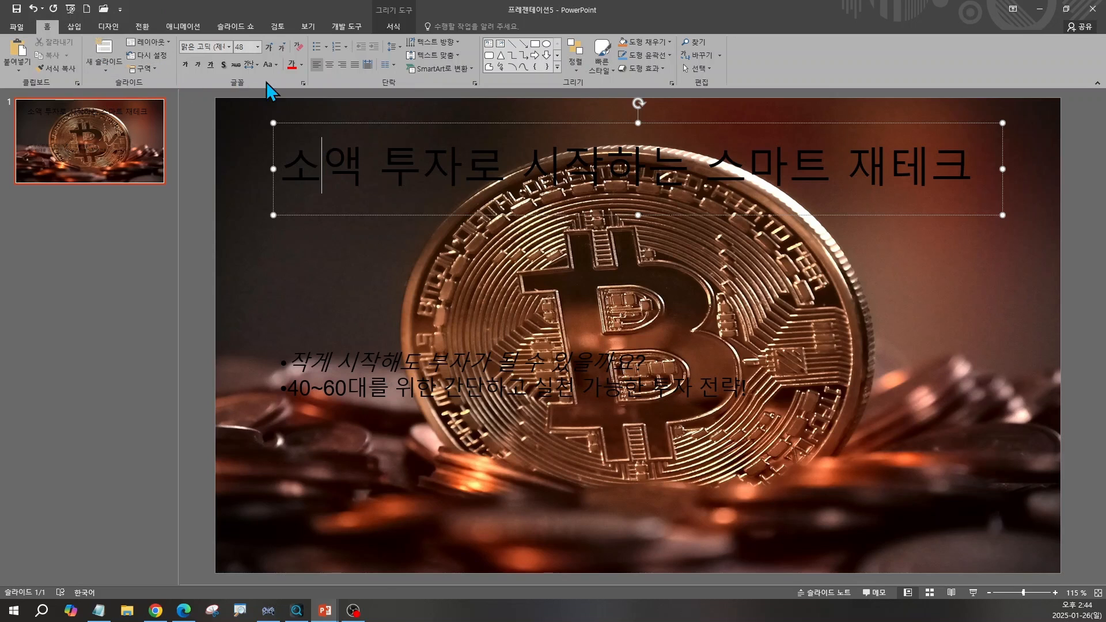
left_click(302, 65)
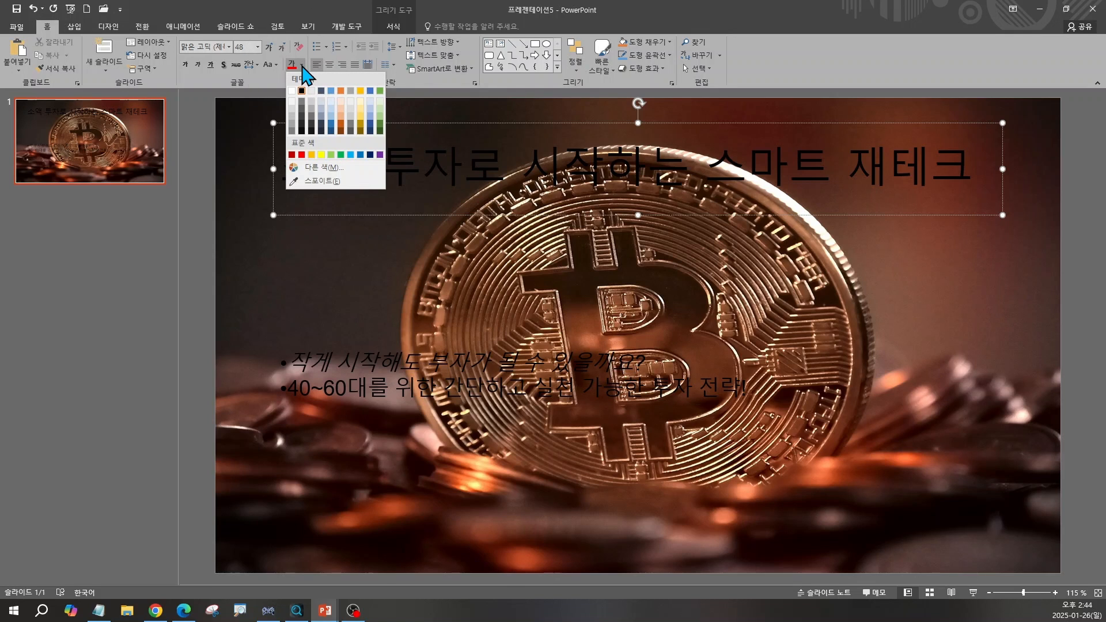
left_click(319, 181)
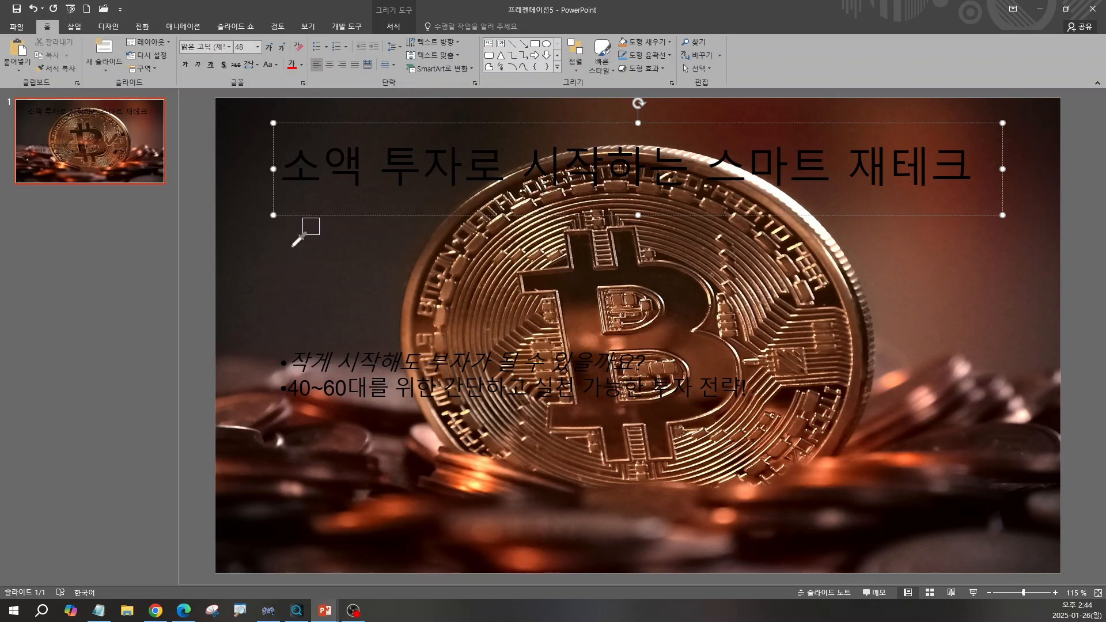
mouse_move(346, 306)
left_click(617, 127)
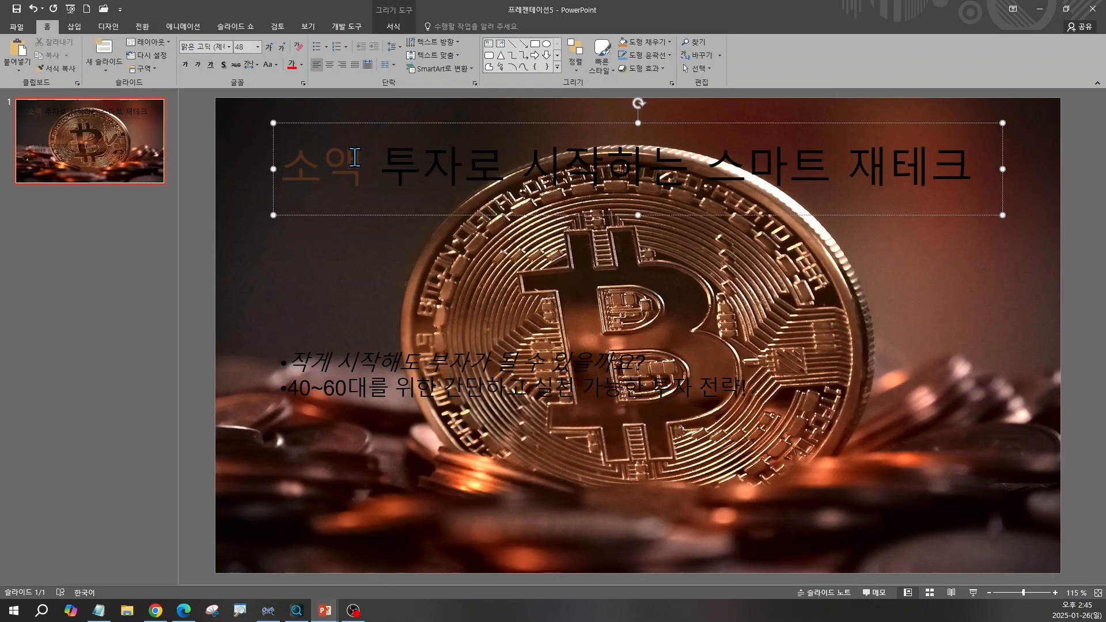
- Open the custom colour settings for the title's first word and read the sampled brown's RGB values
left_click(303, 65)
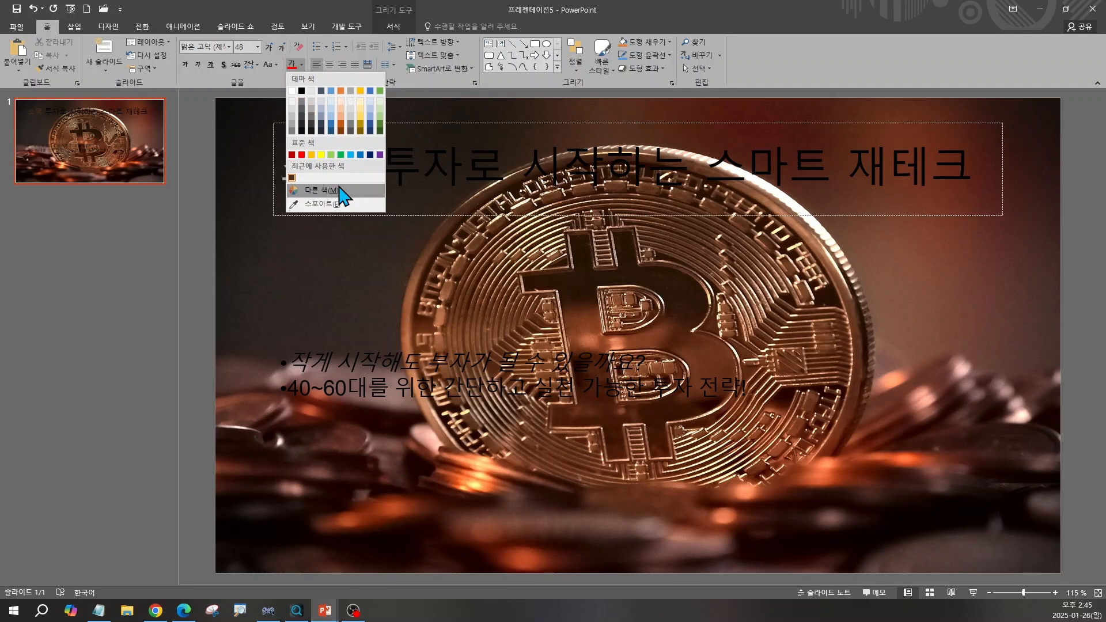
left_click(334, 191)
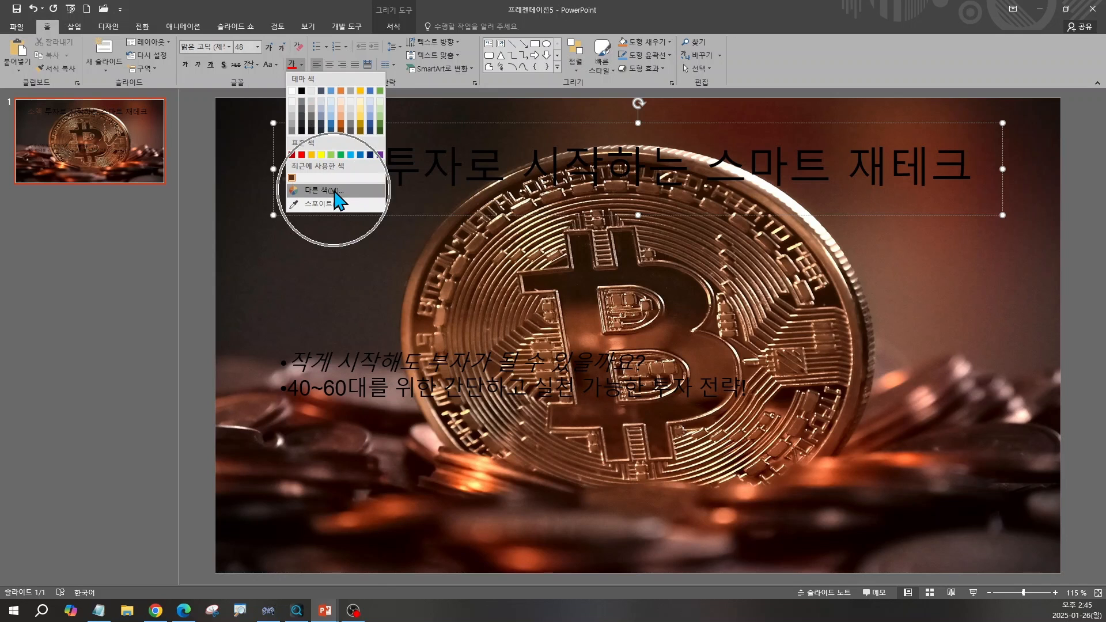
left_click(334, 191)
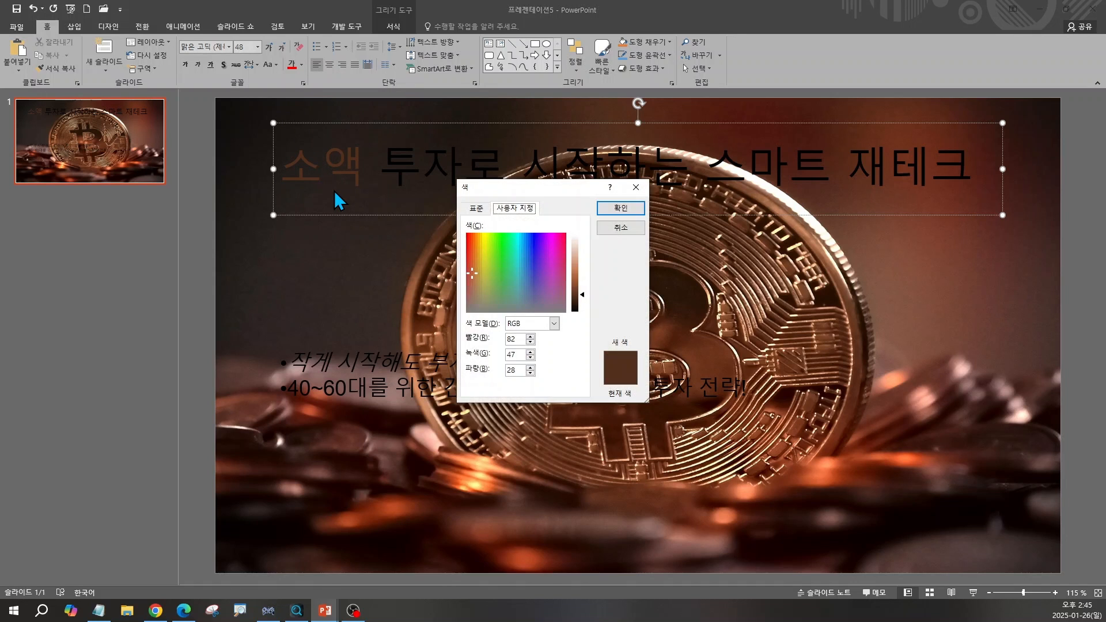
left_click_drag(487, 191, 290, 246)
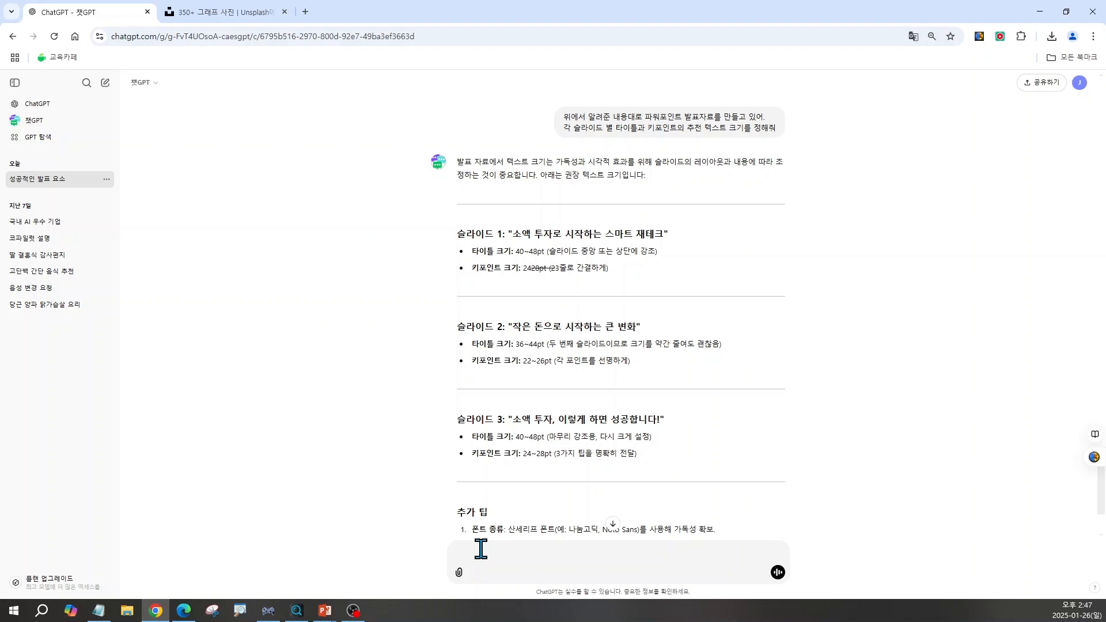
- Ask ChatGPT in Chrome to recommend RGB text colours for the title and key points on an RGB(82,47,28) background, and view its answer
type("파워포인트 내 글자색을 선정해야 하는데, 배경색은 RGB(82")
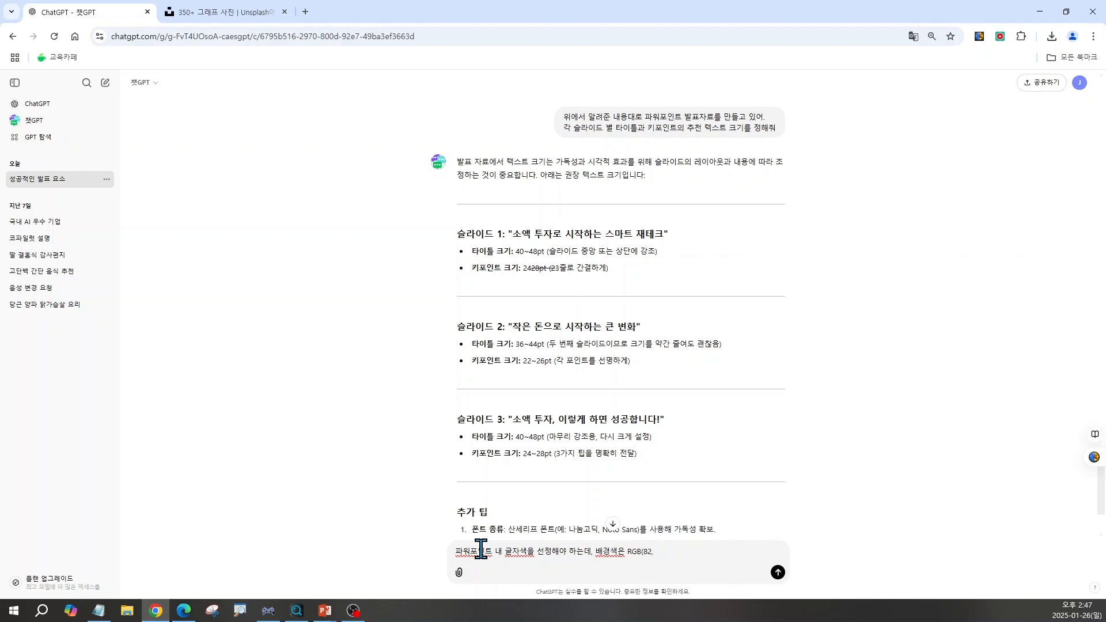
type(",47")
type(",28")
type("이야")
key("shift+Return")
type("이때 제목과 키포인트에 추천하는 글자색을 각각 RGB로 알려줘.")
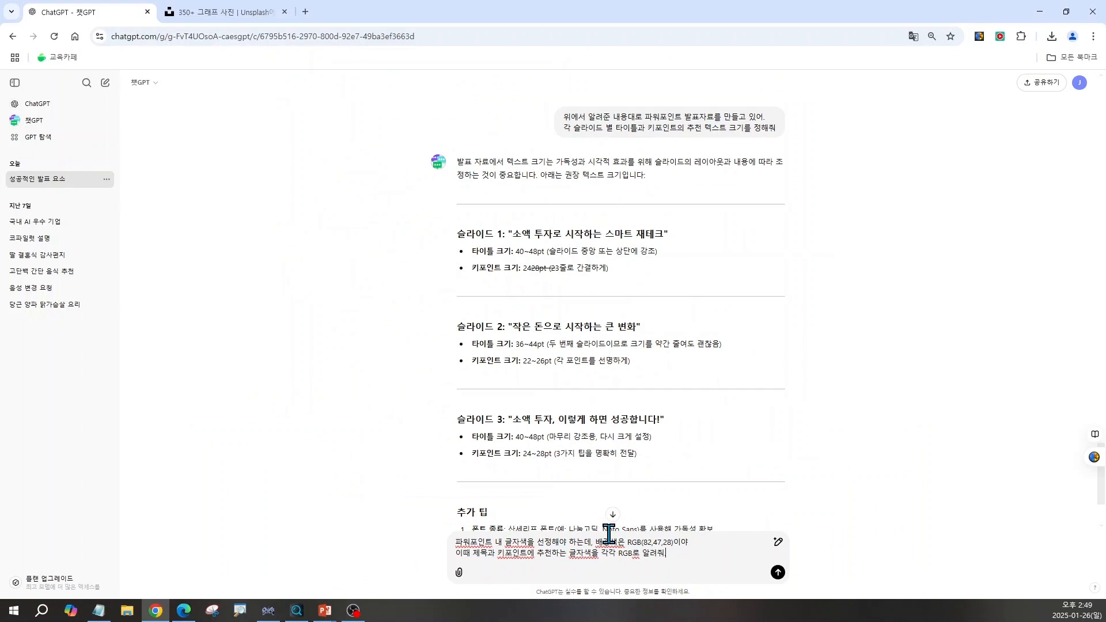
key("Return")
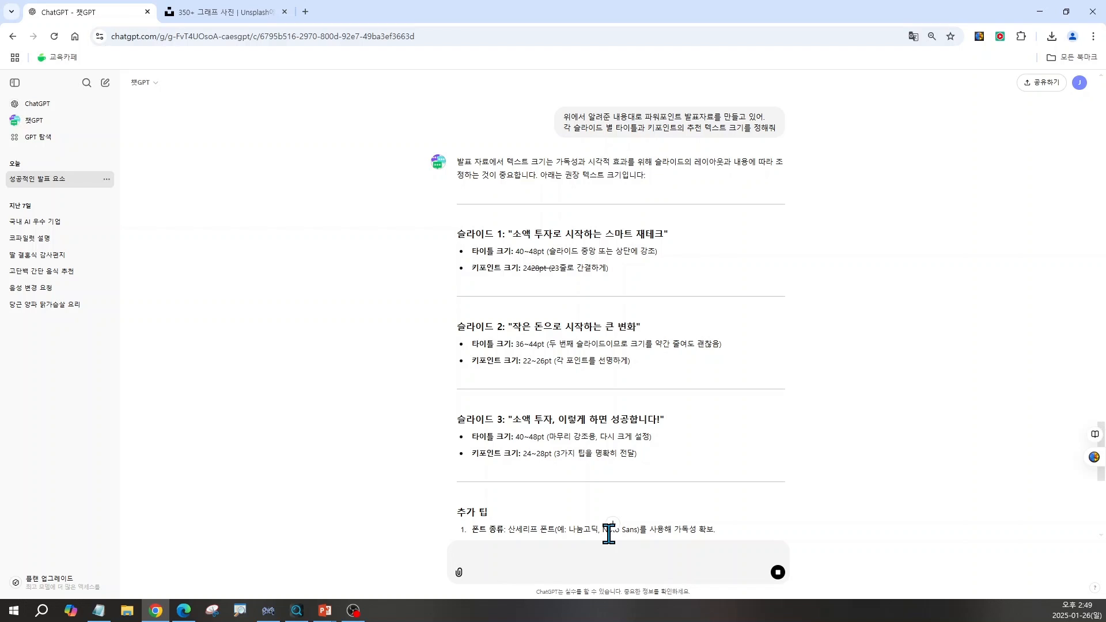
scroll(668, 518, "down", 9)
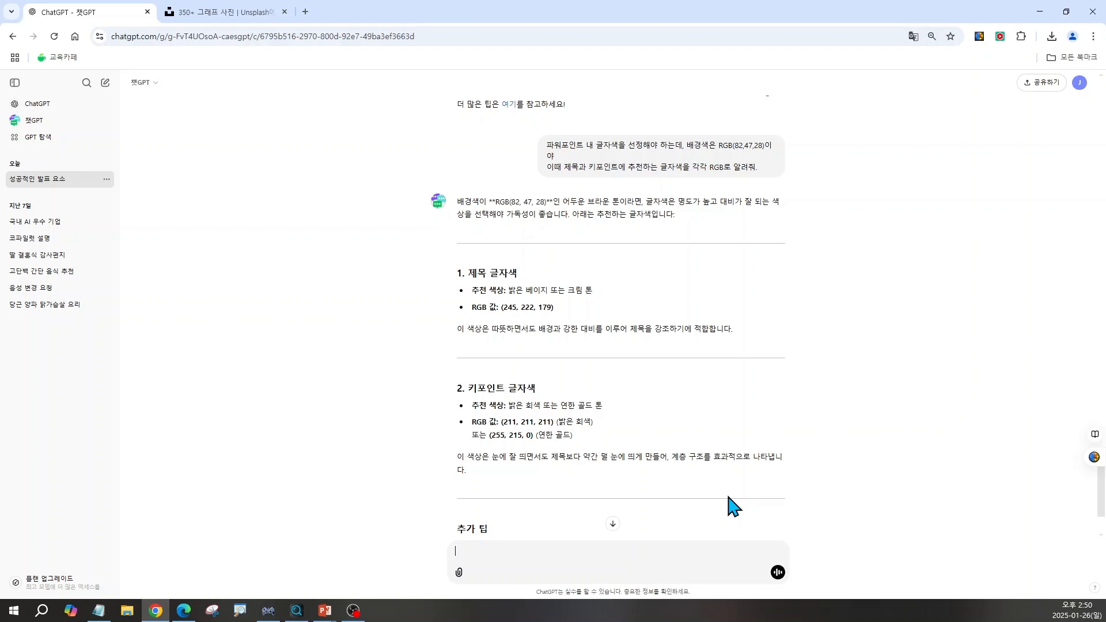
- Read the rest of ChatGPT's text colour recommendation through its additional tips, and return to PowerPoint
scroll(732, 507, "down", 1)
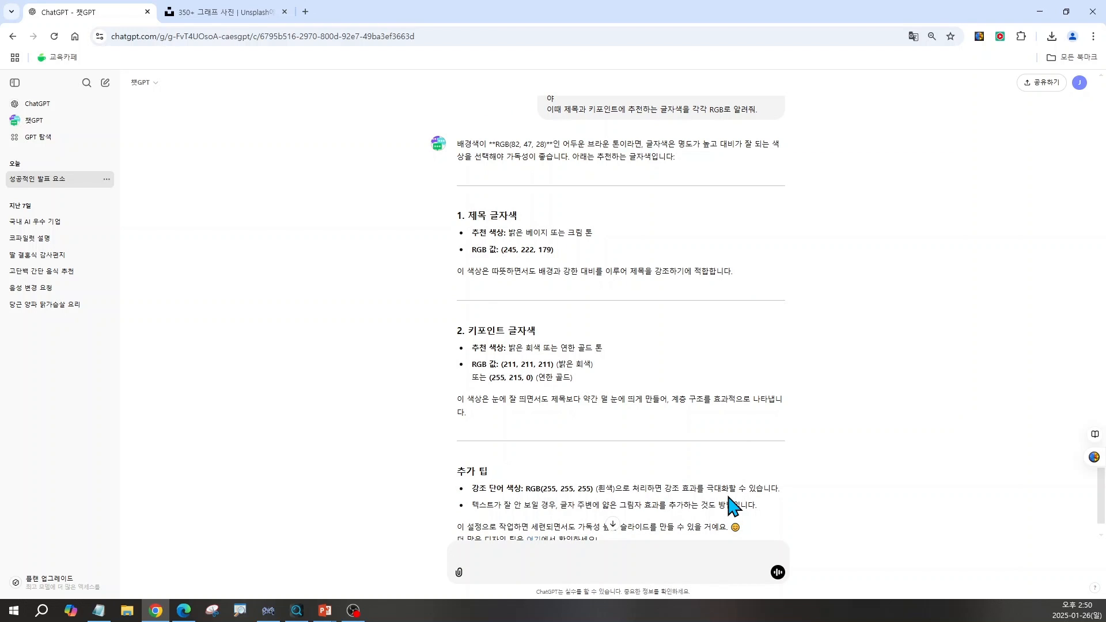
scroll(732, 507, "down", 1)
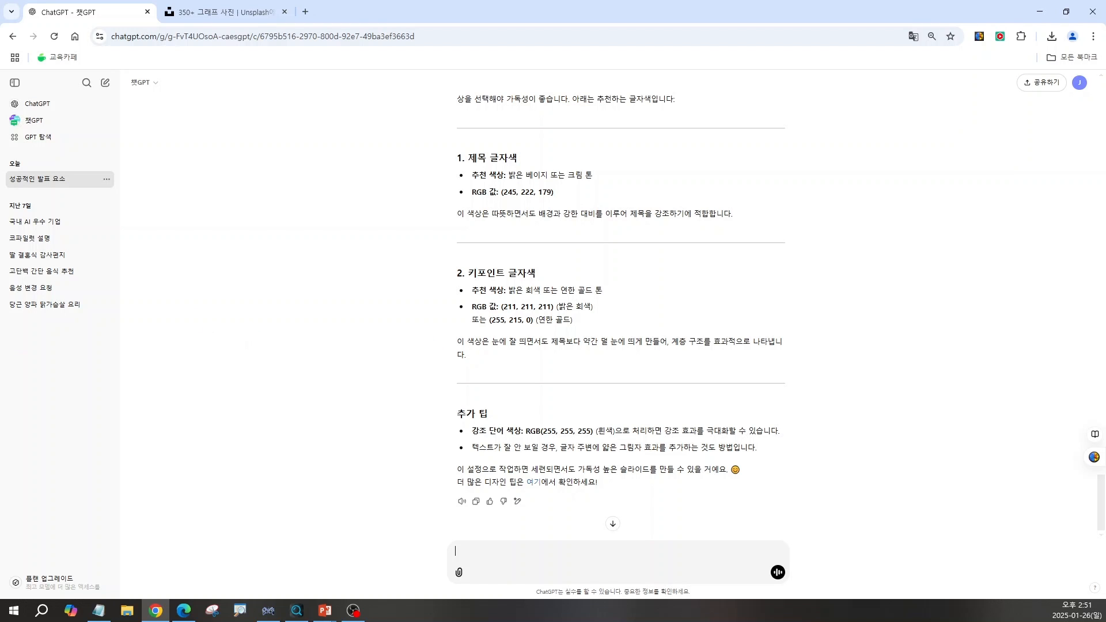
key("alt+Tab")
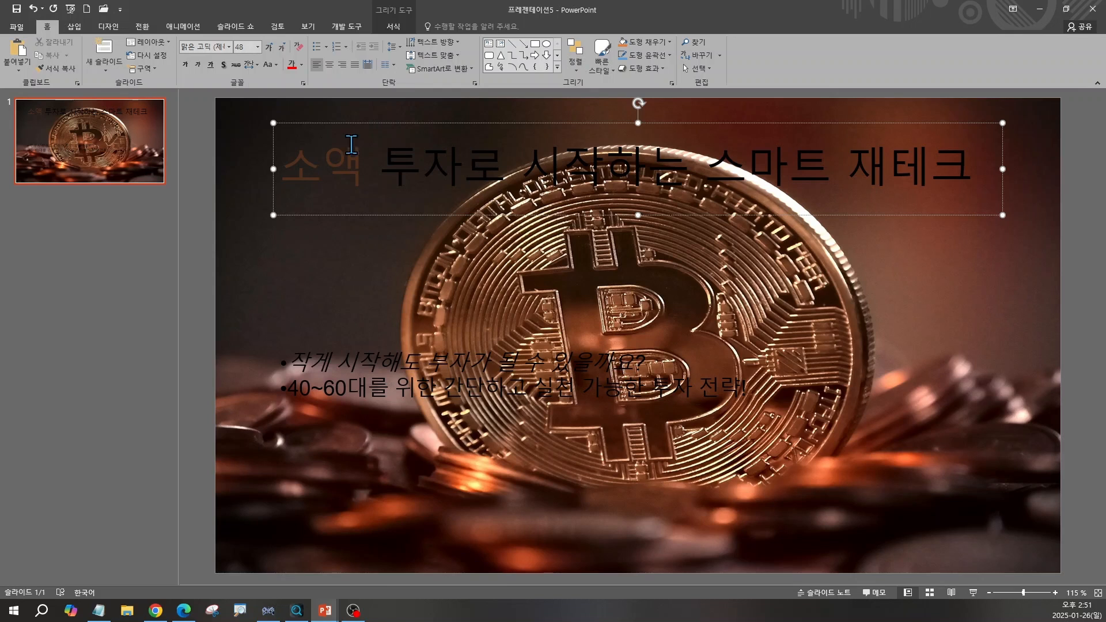
- Set the whole title's text to the custom colour RGB(245, 222, 179) recommended by ChatGPT
left_click(292, 123)
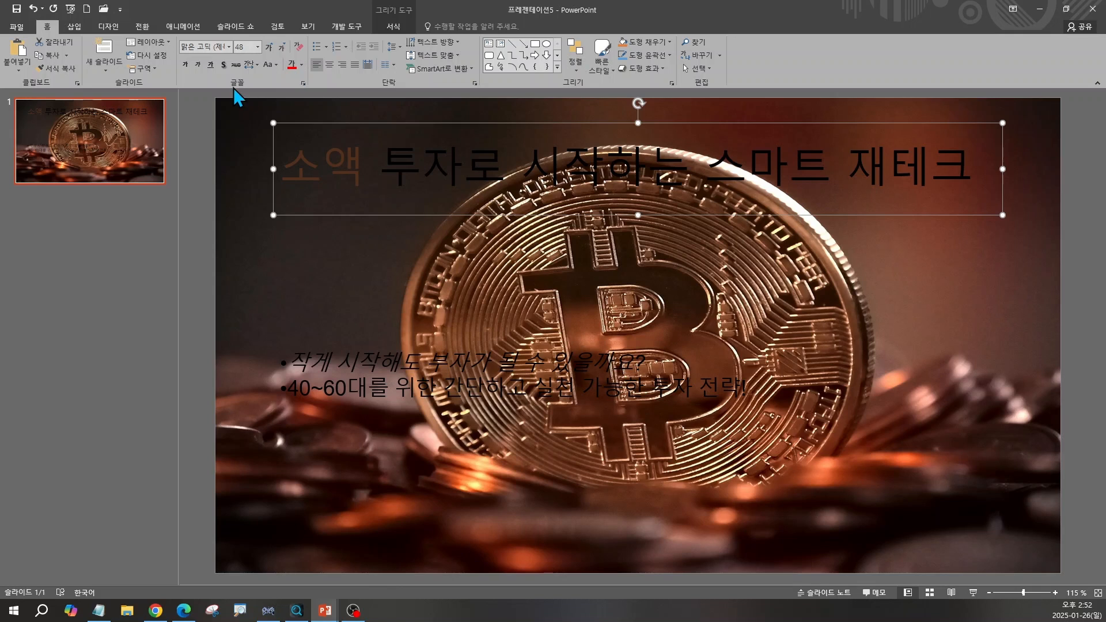
left_click(301, 65)
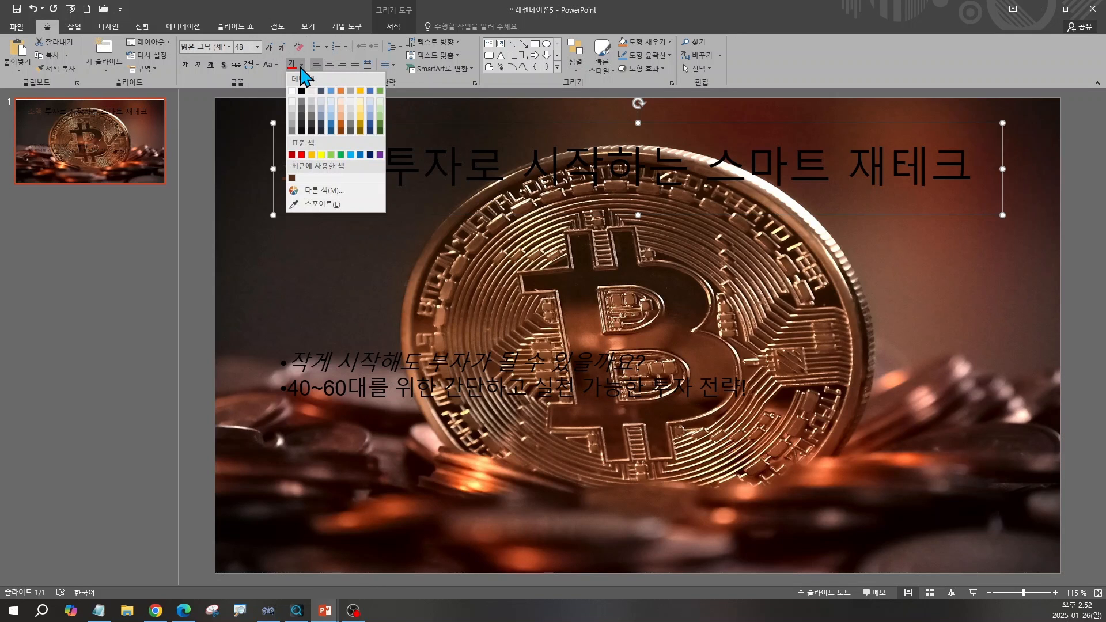
left_click(312, 191)
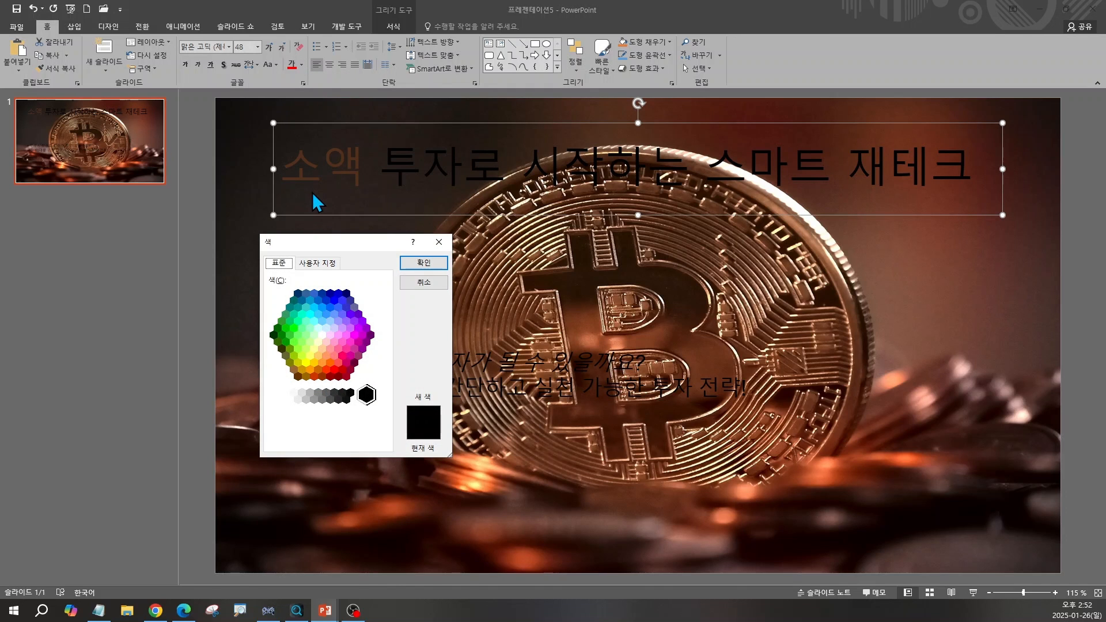
left_click(319, 264)
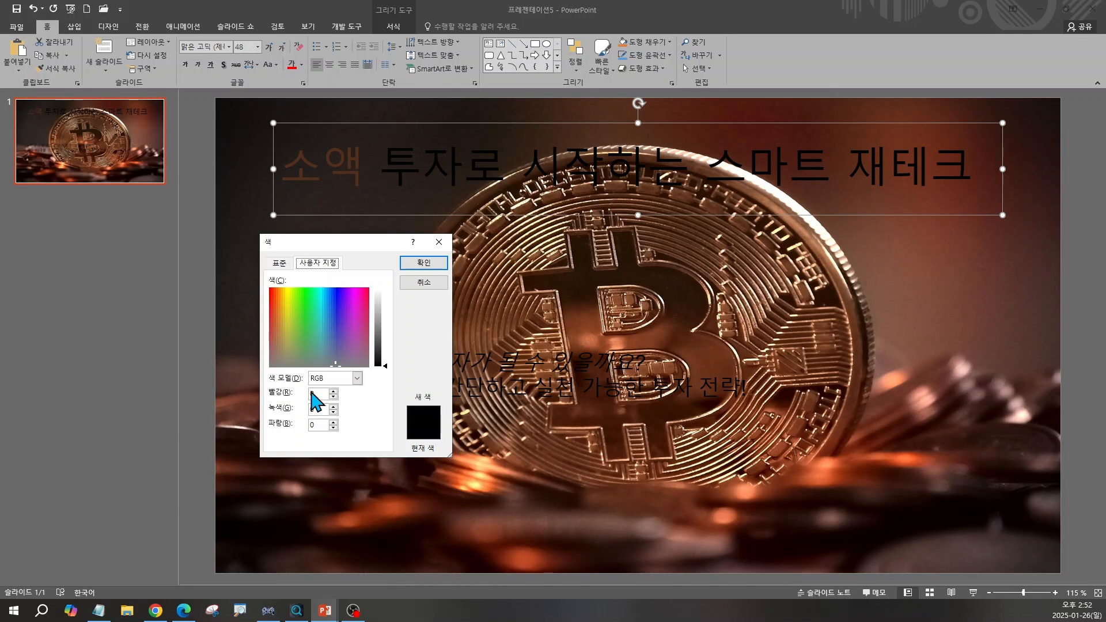
left_click(152, 618)
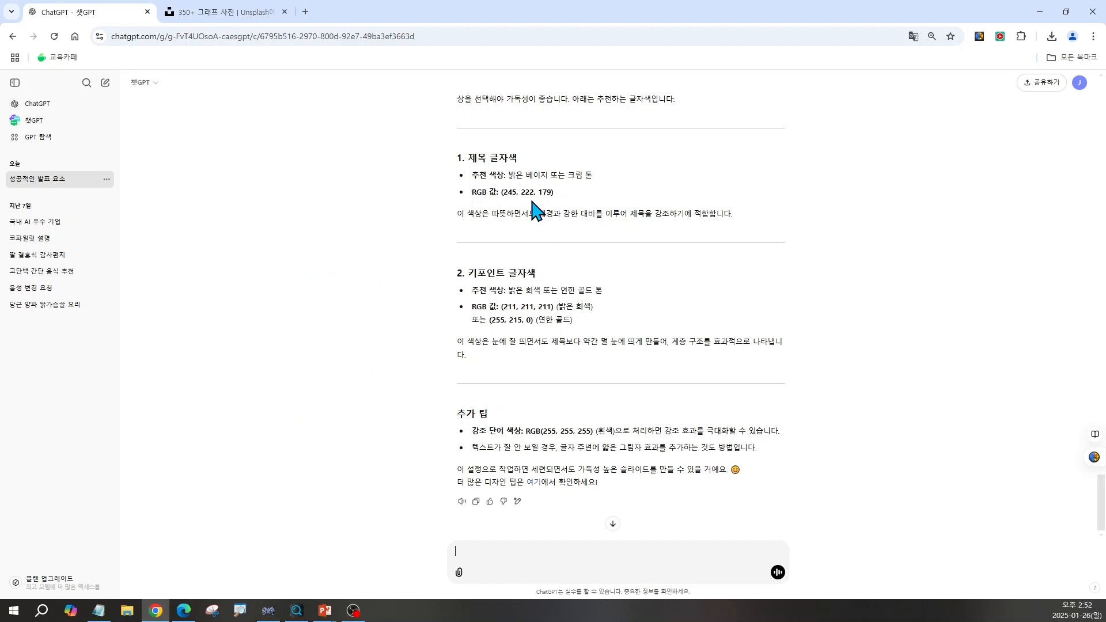
key("alt+Tab")
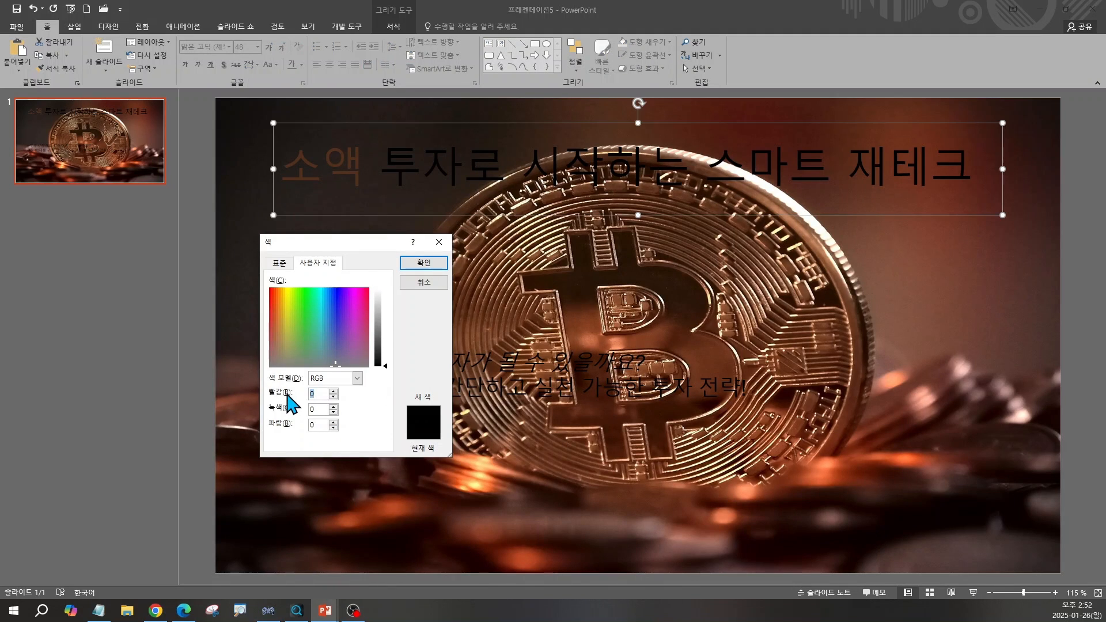
type("245")
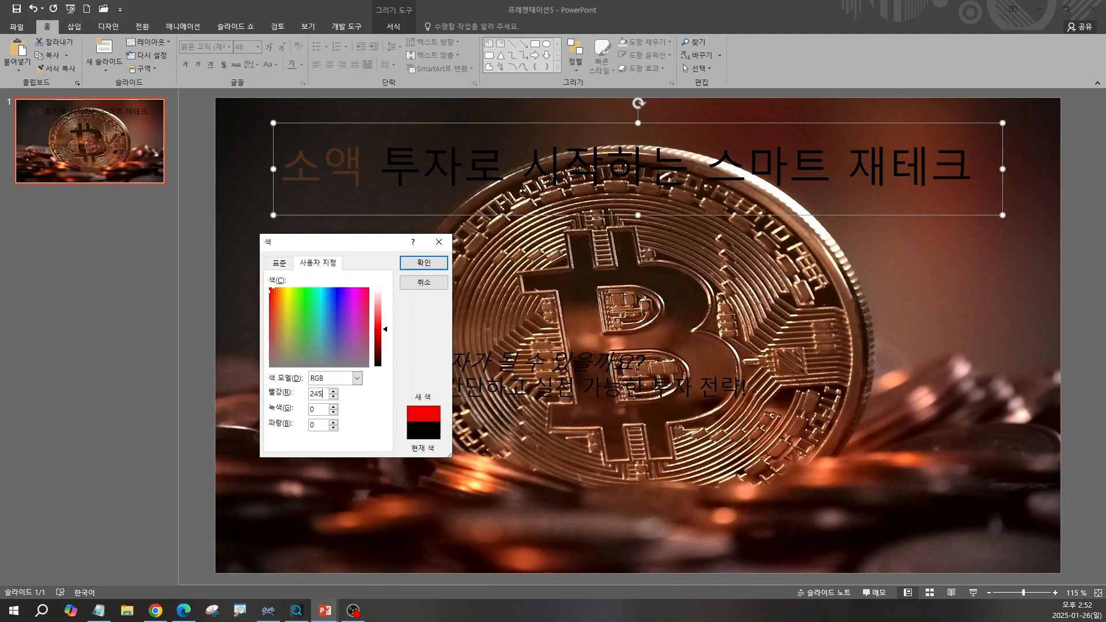
key("Tab")
type("222")
key("Tab")
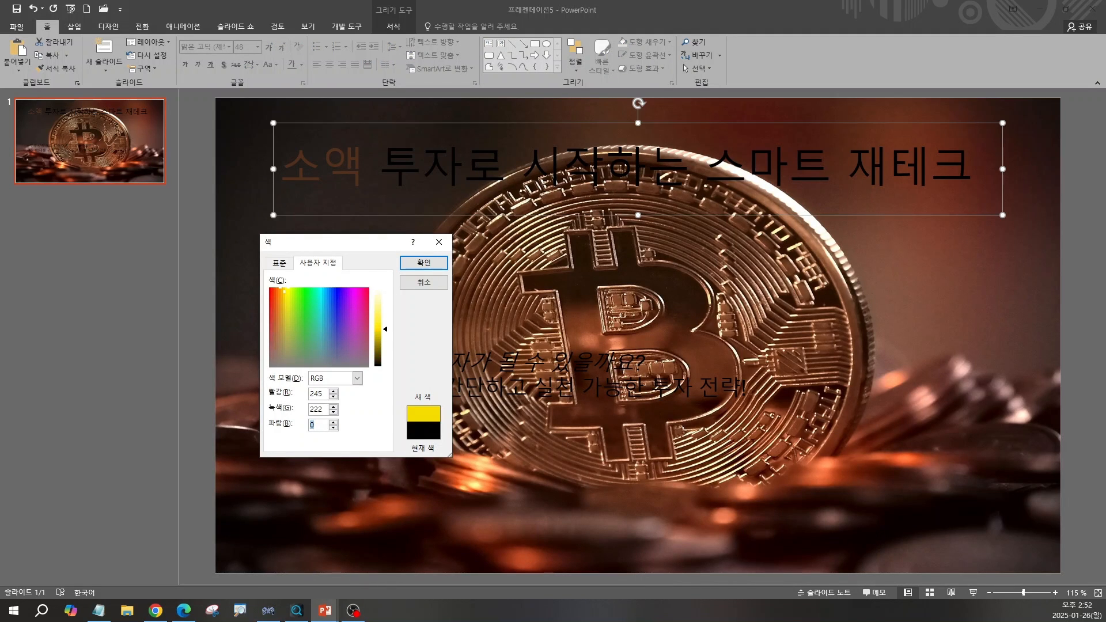
type("179")
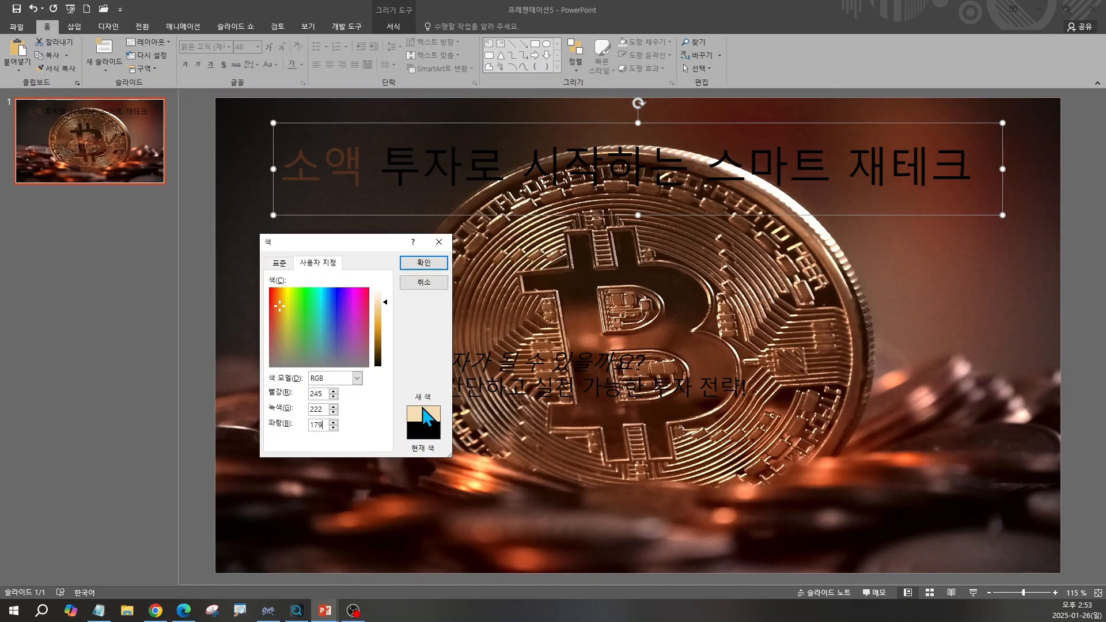
left_click(424, 264)
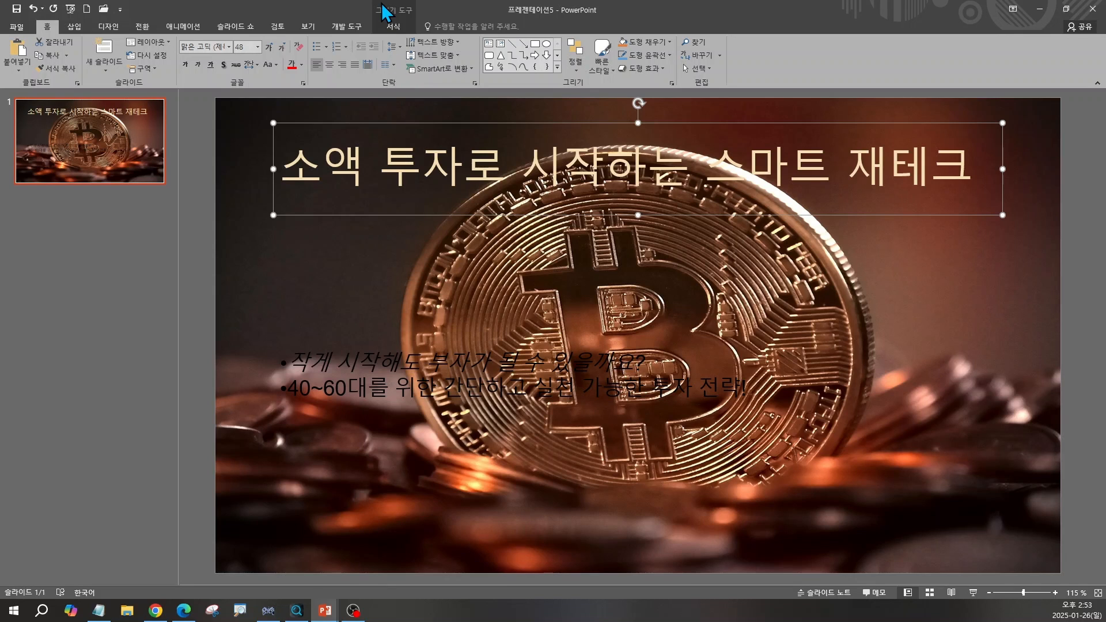
- Give the title text a black outline with a thickness of 1½ pt
left_click(396, 23)
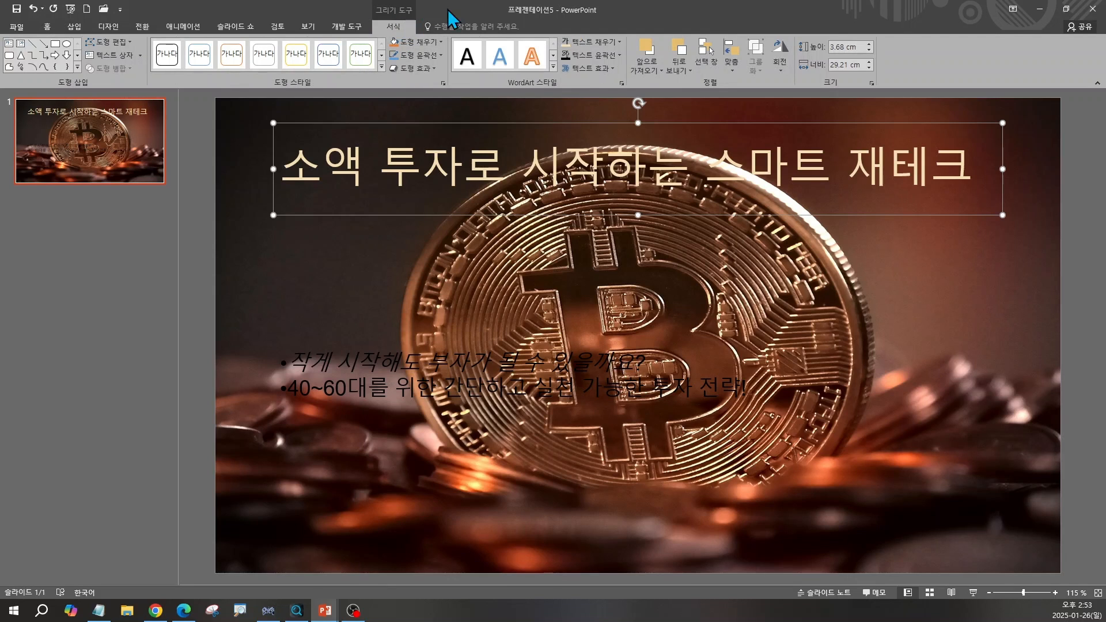
left_click(599, 56)
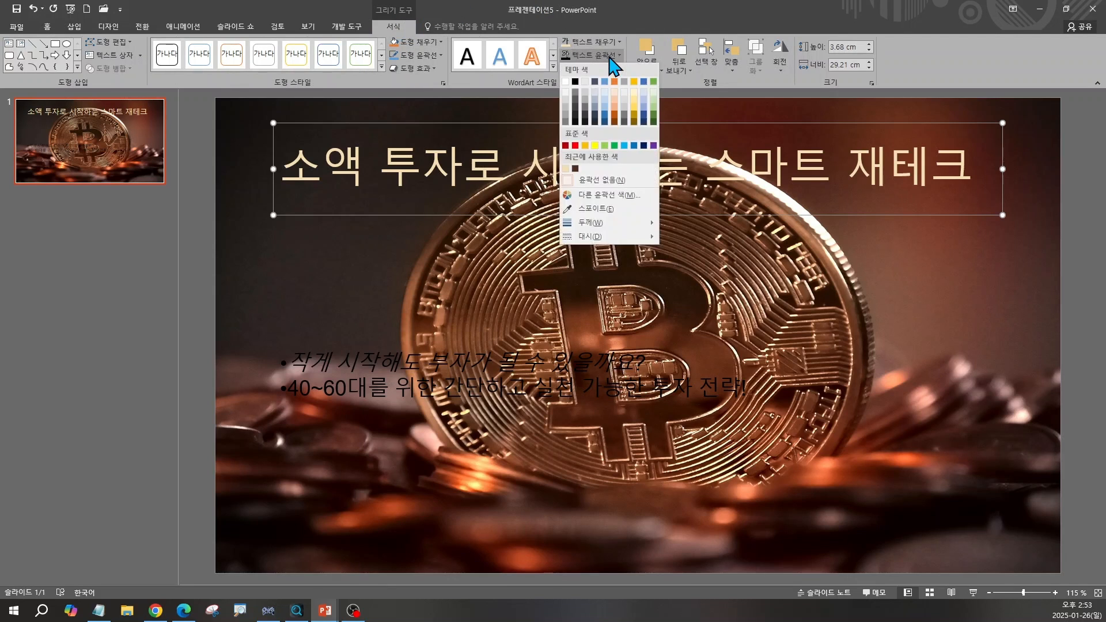
left_click(576, 81)
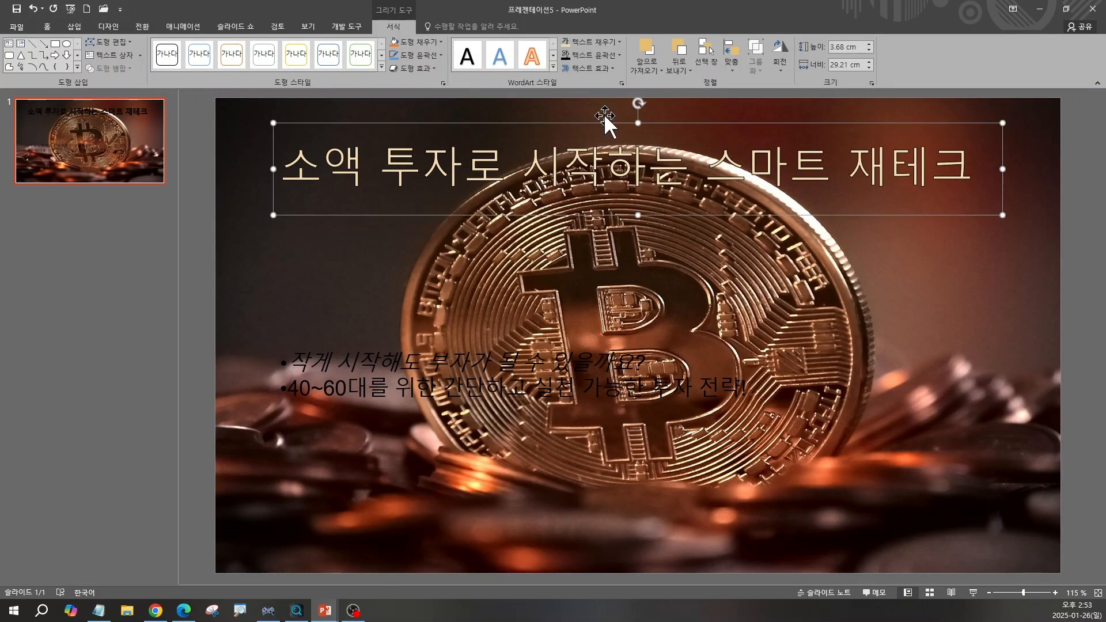
left_click(605, 55)
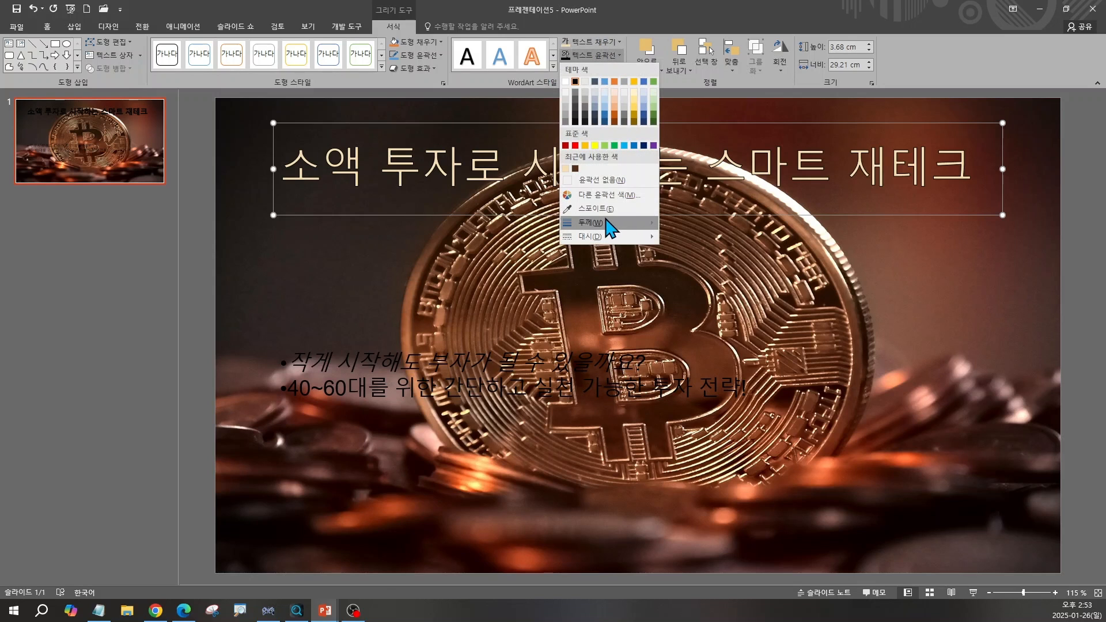
mouse_move(606, 225)
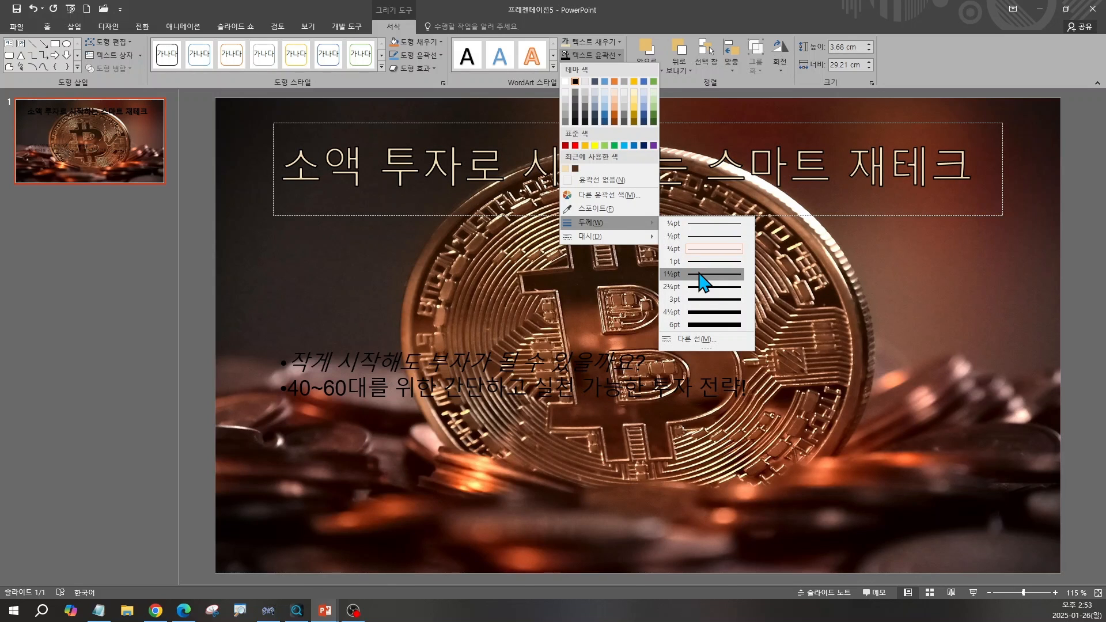
left_click(702, 276)
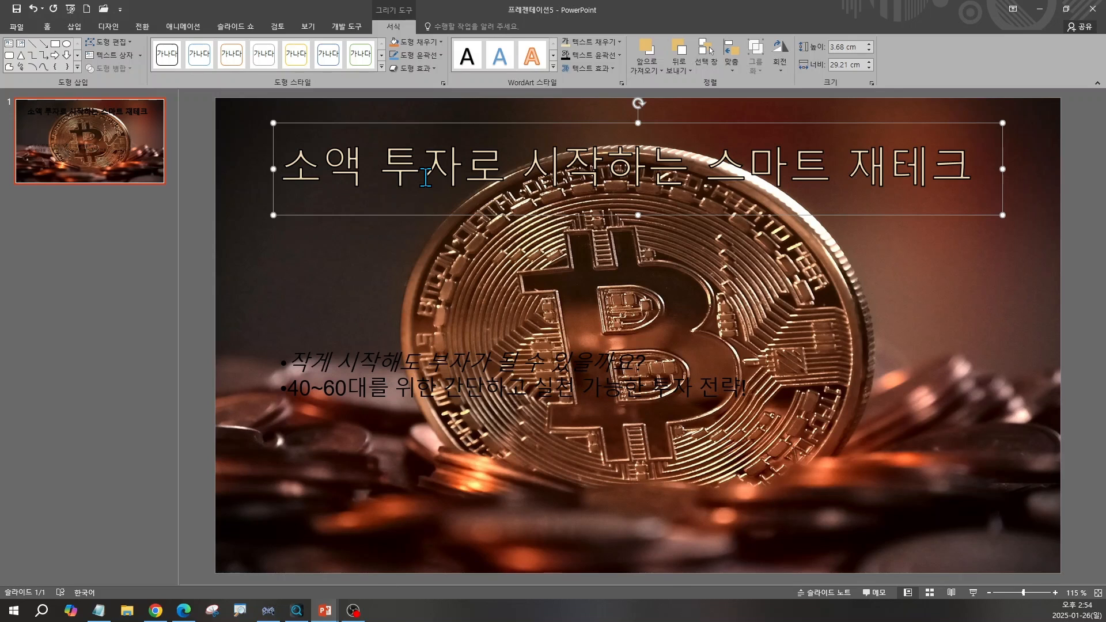
- Set the two-line content box's text to ChatGPT's light grey for key points, RGB(211, 211, 211)
left_click(345, 381)
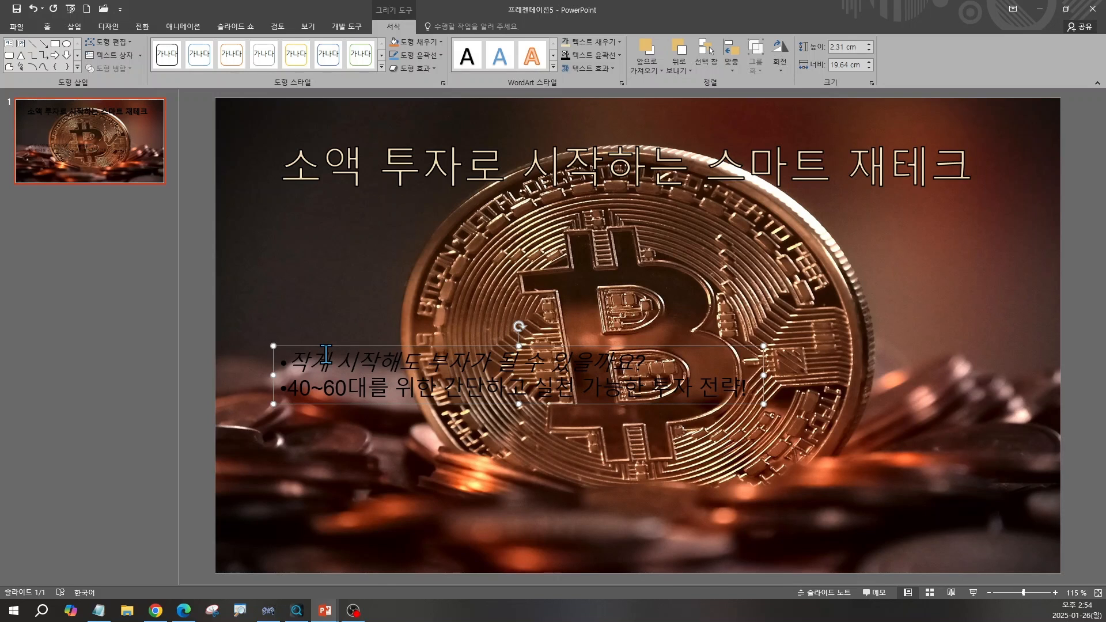
left_click(47, 27)
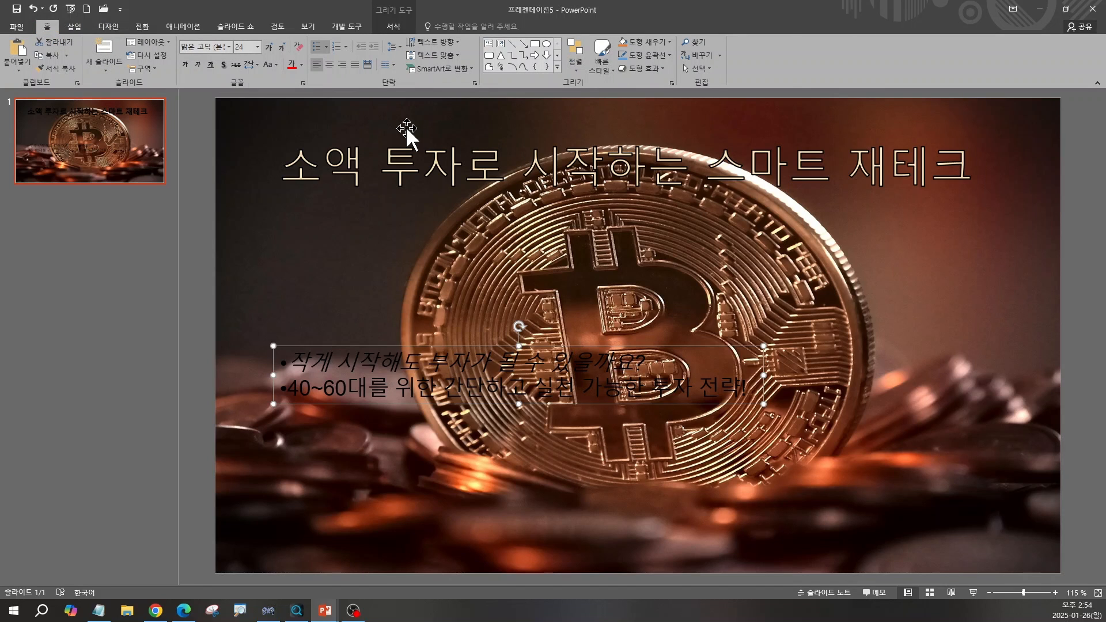
left_click(302, 65)
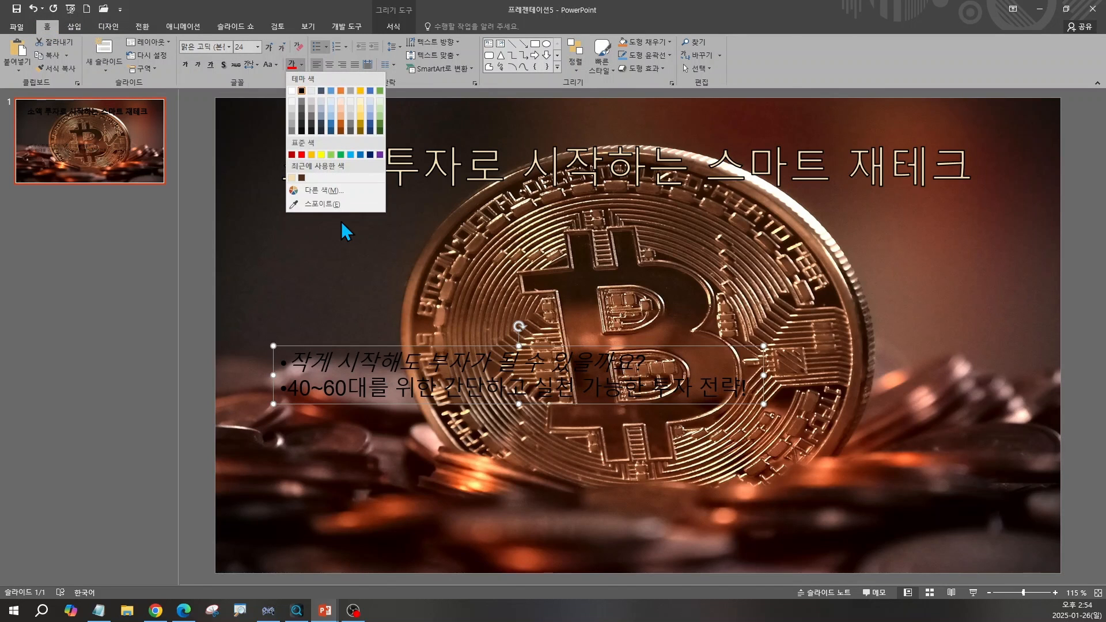
left_click(336, 193)
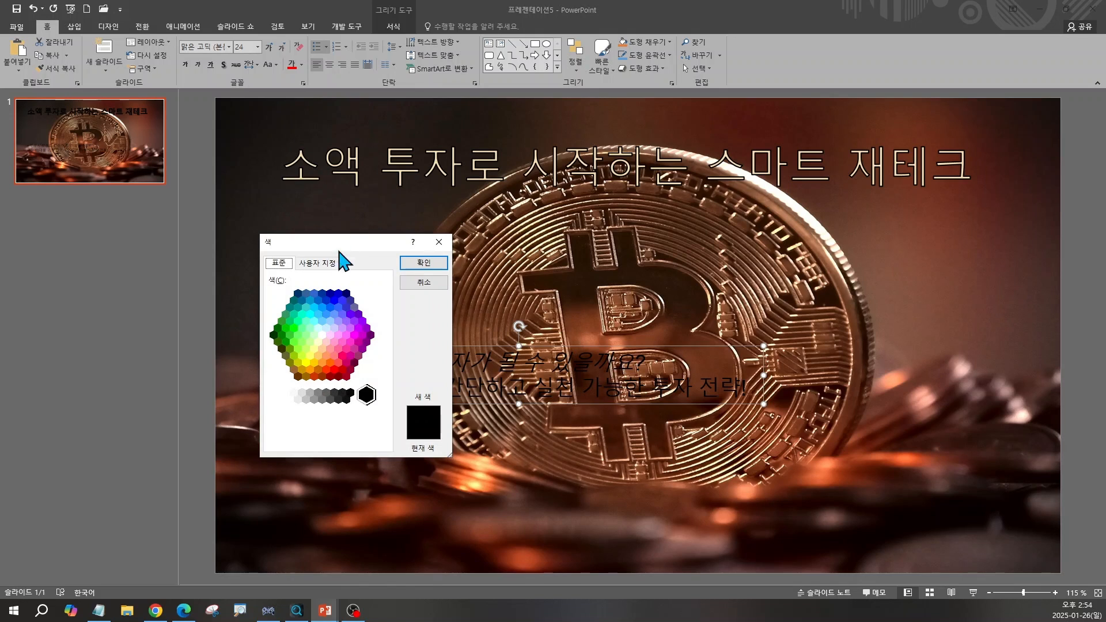
left_click(320, 265)
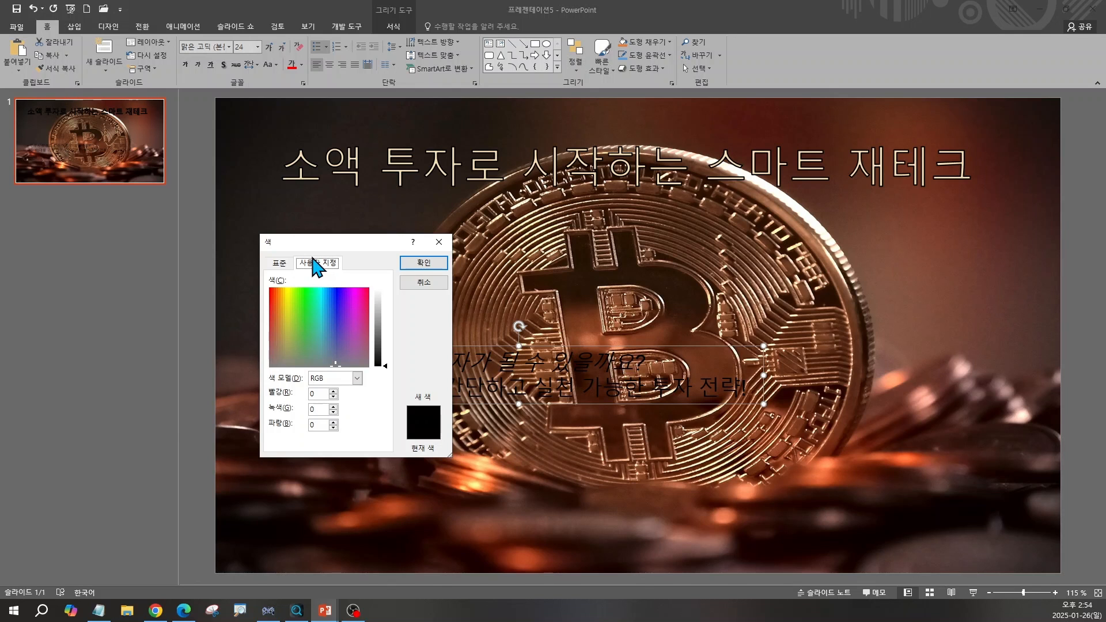
left_click(164, 614)
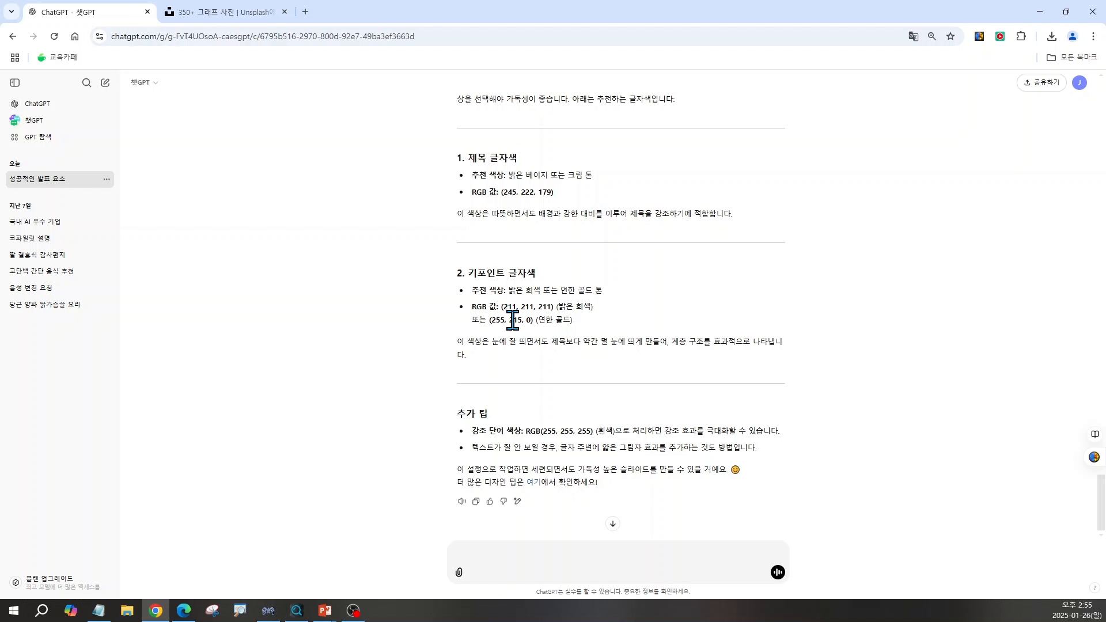
left_click(1040, 12)
type("211")
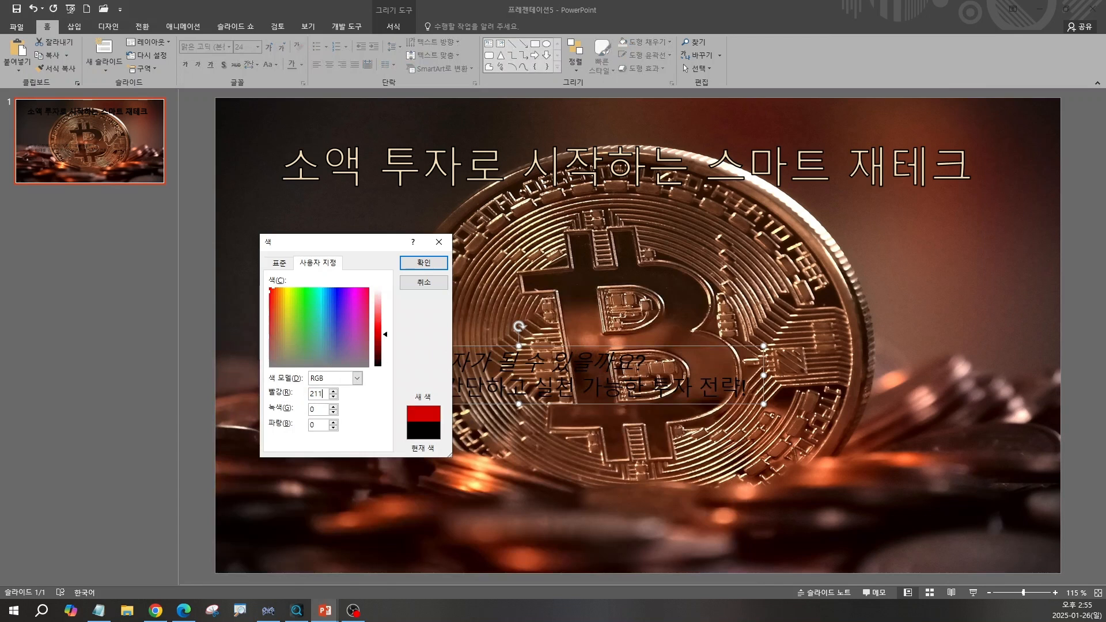
key("Tab")
type("211")
key("Tab")
type("211")
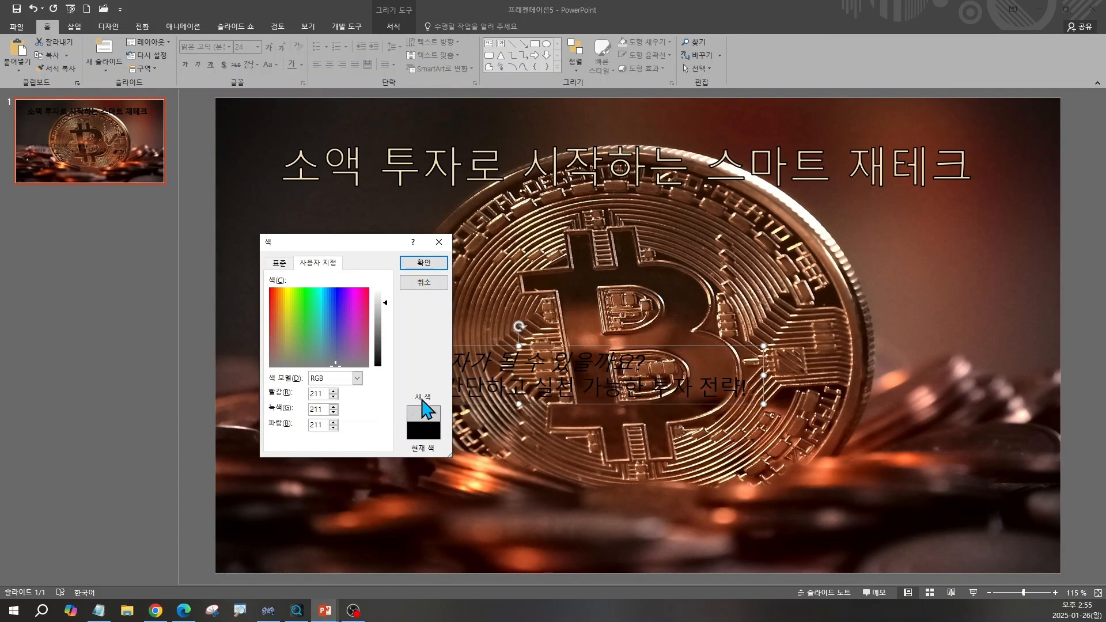
left_click(424, 262)
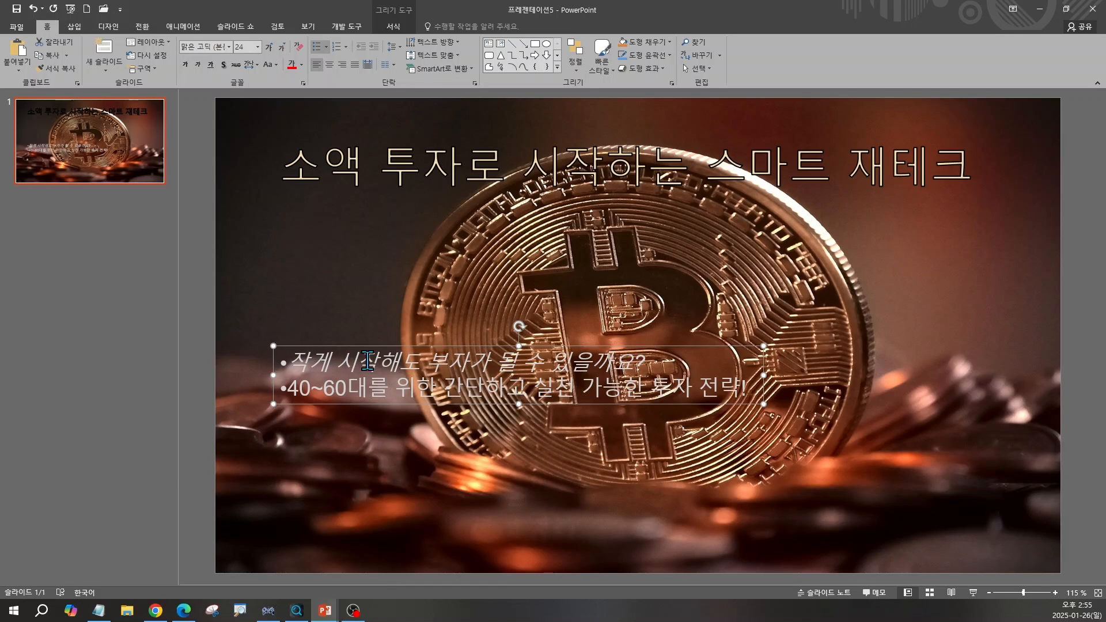
- Change the content box's font to 더잠실 5 Bold and remove the italic formatting from its text
left_click(230, 49)
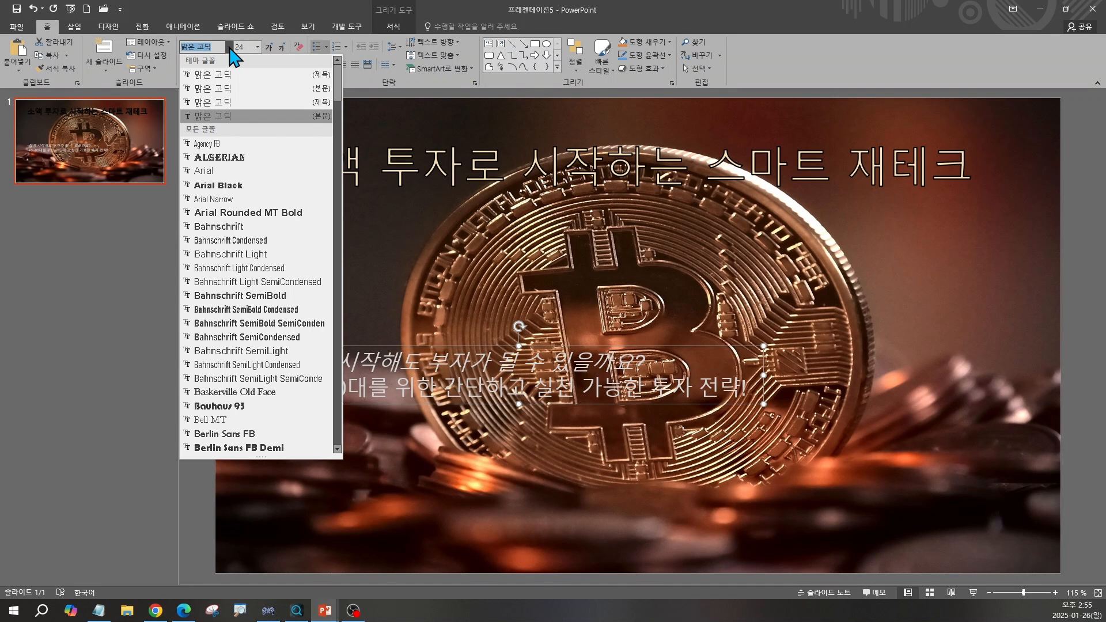
left_click_drag(338, 92, 343, 413)
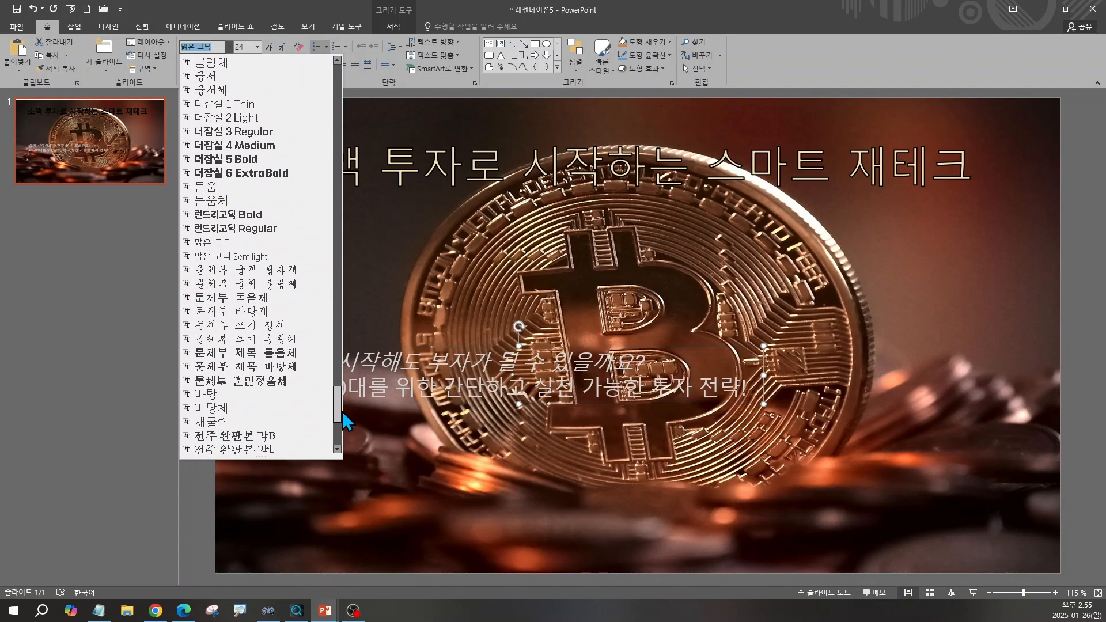
left_click(225, 159)
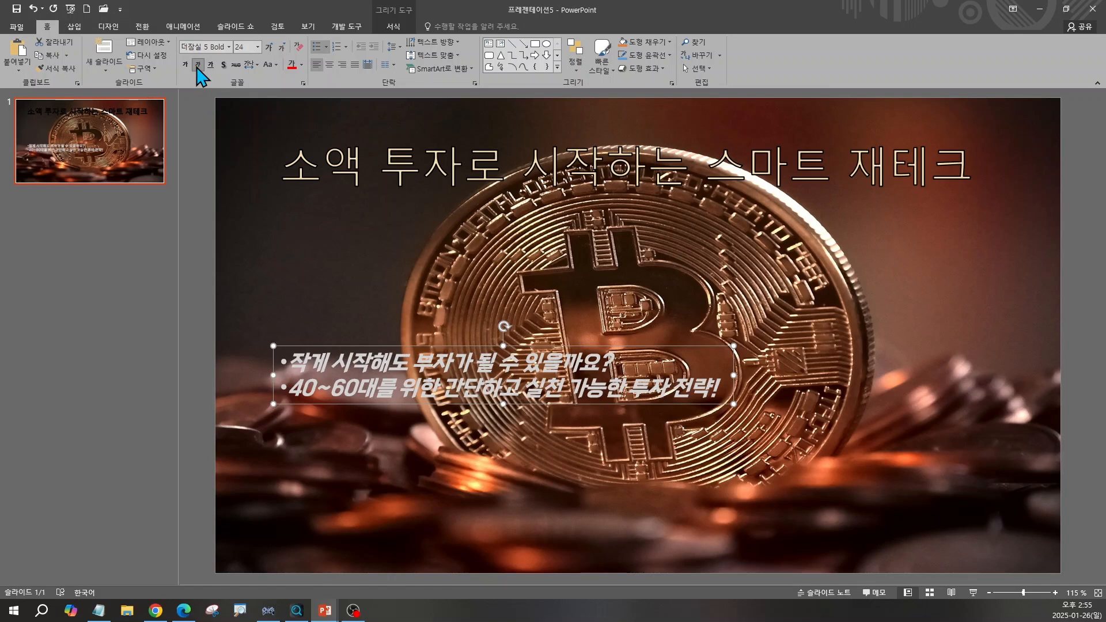
left_click(198, 65)
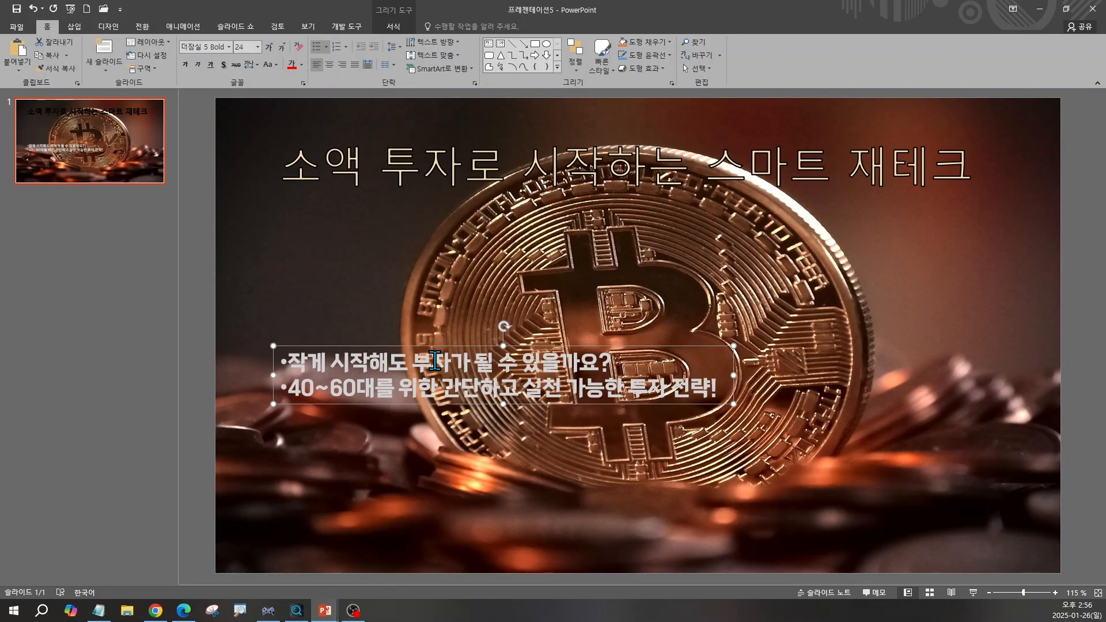
- Set the content box's line spacing to 1.5 and move the box closer to the slide's horizontal centre
left_click(394, 48)
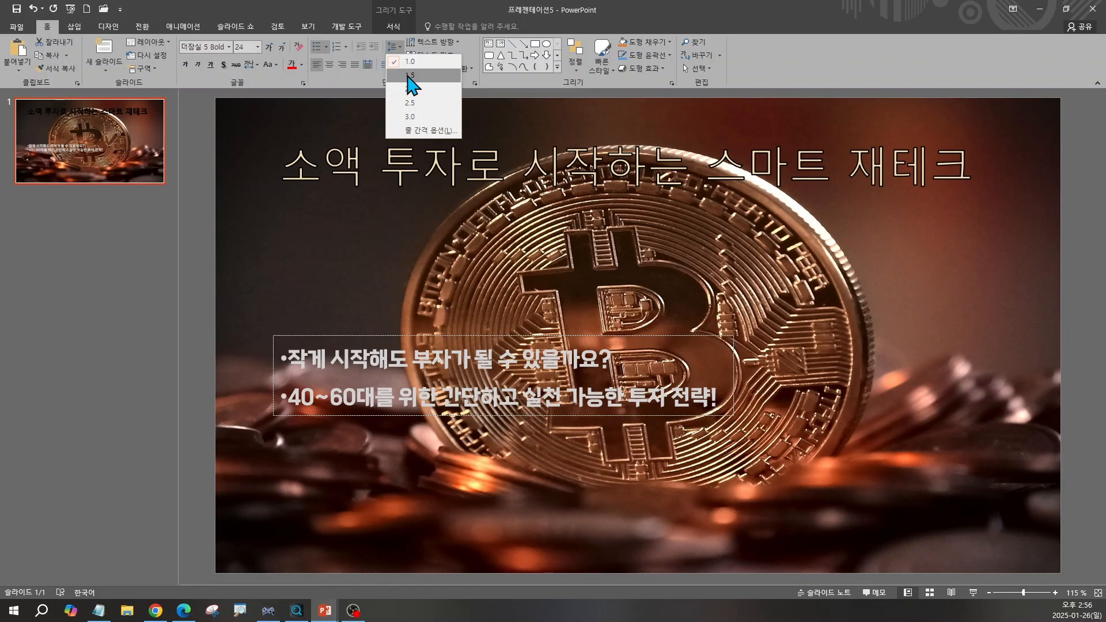
left_click(406, 76)
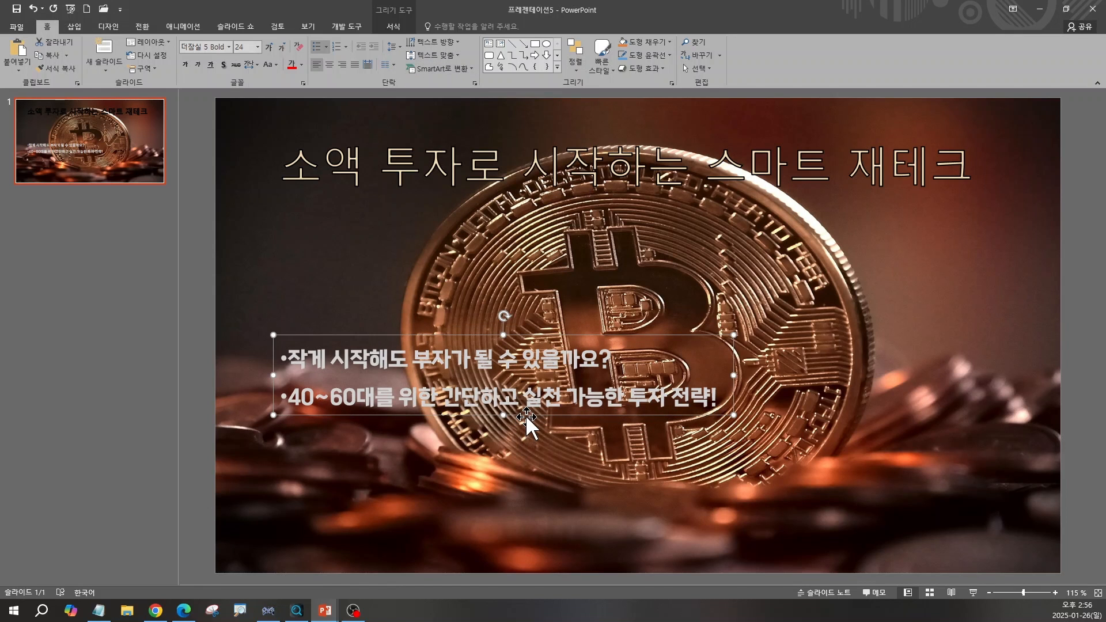
left_click_drag(541, 425, 548, 522)
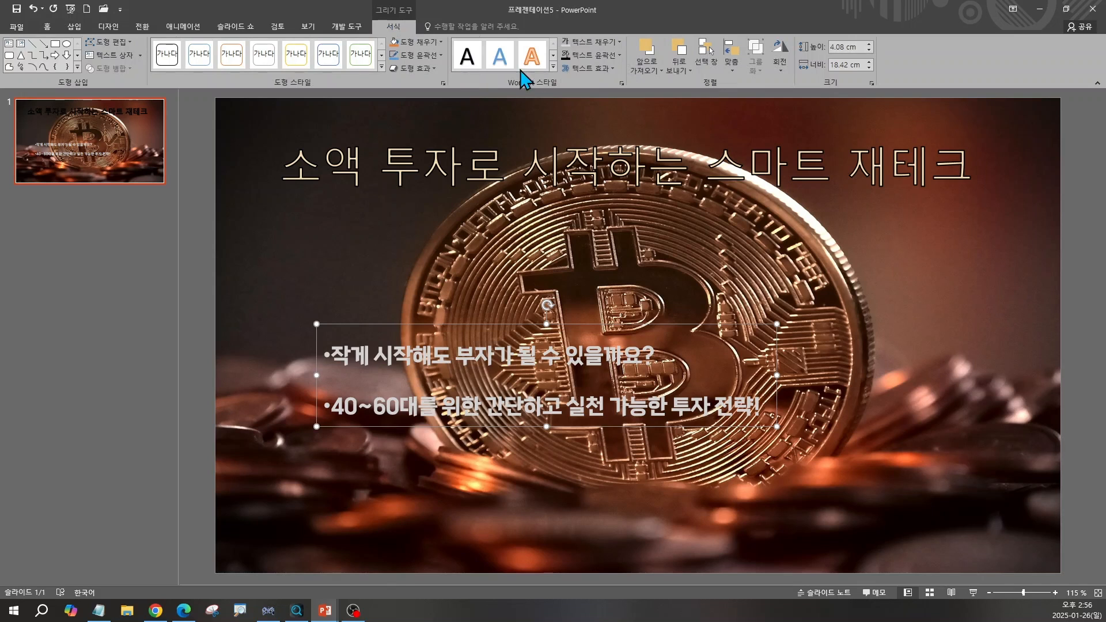
- Give the two-line content box's text a black outline and open the outline options for adjusting its thickness
left_click(619, 56)
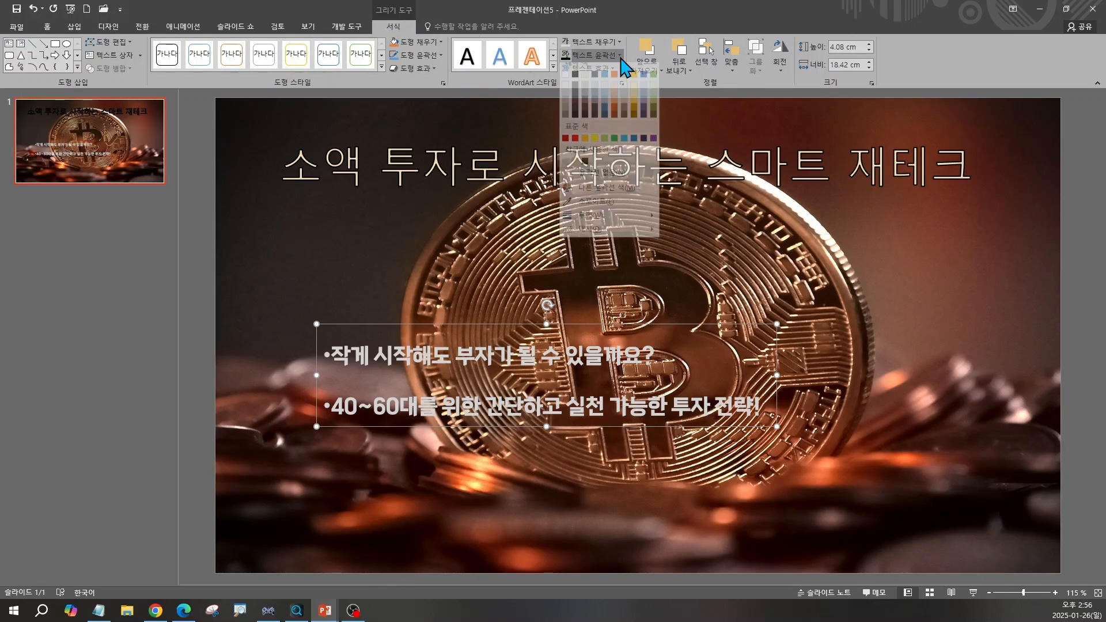
left_click(575, 82)
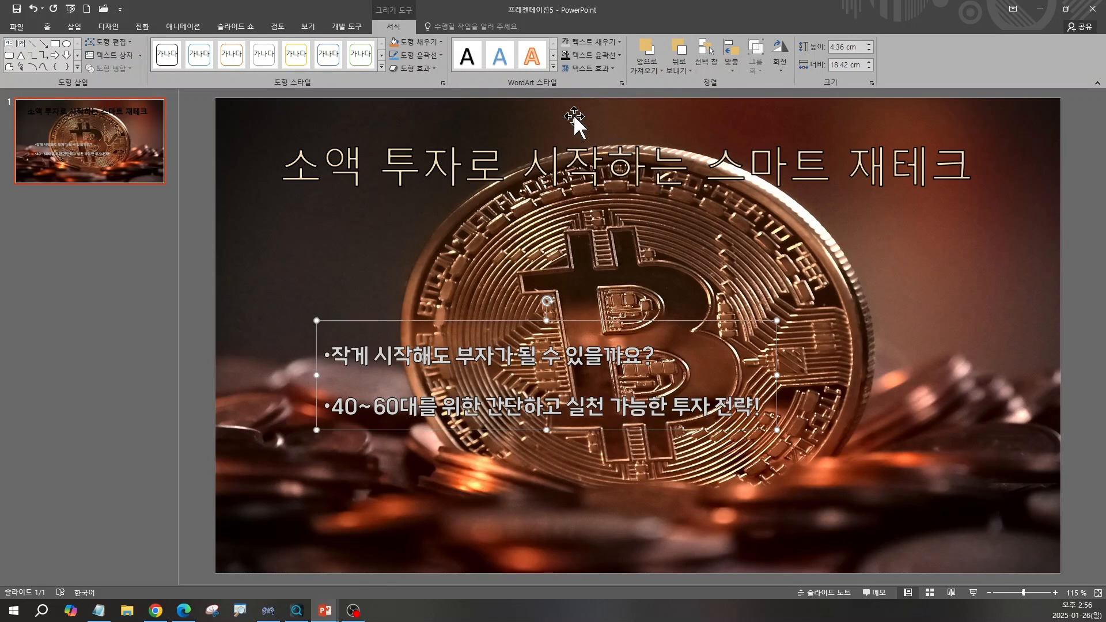
left_click(620, 56)
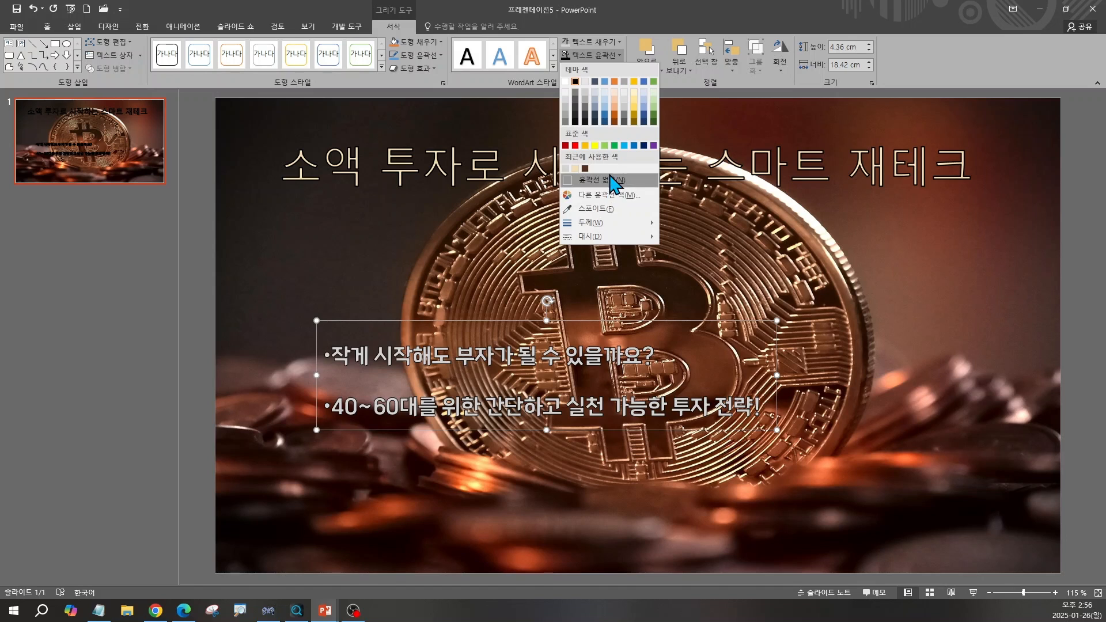
mouse_move(608, 222)
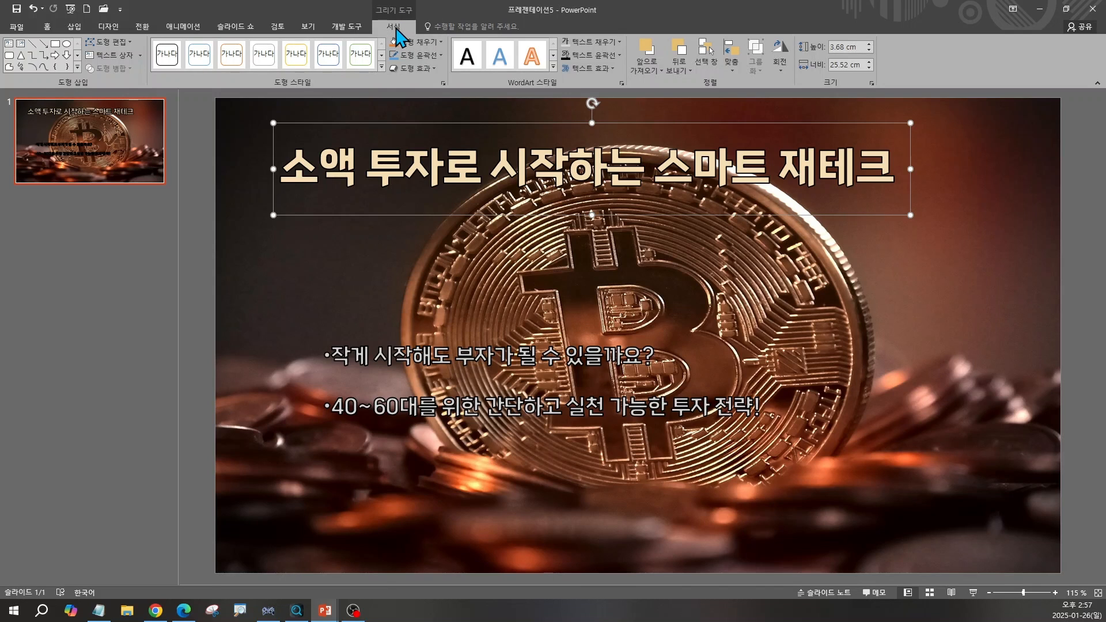
- Centre the title box horizontally on the slide
left_click(735, 67)
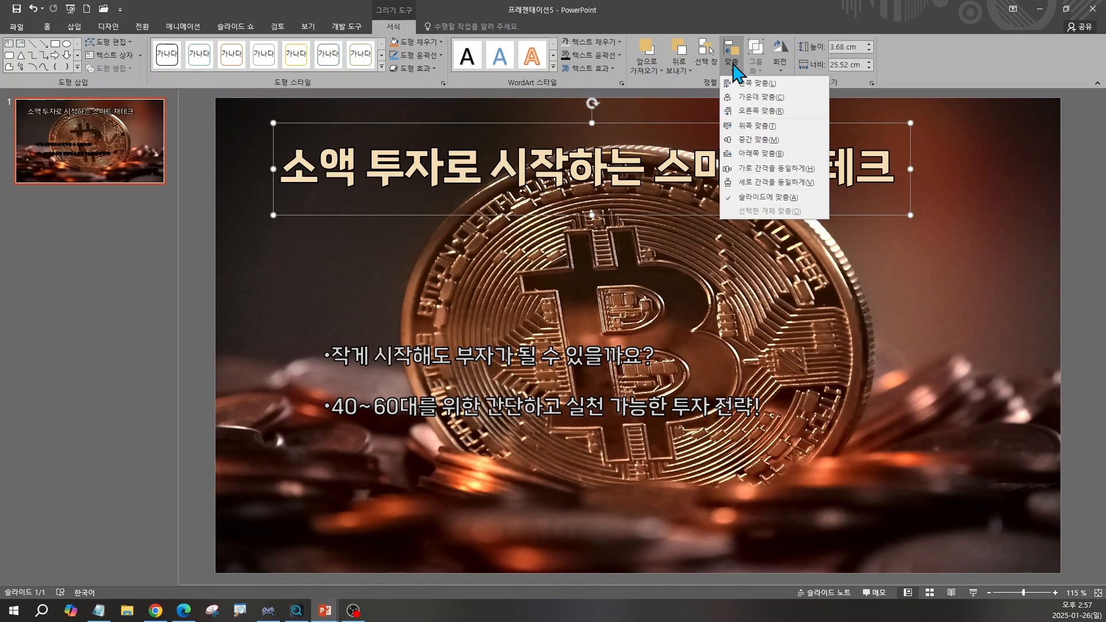
left_click(744, 99)
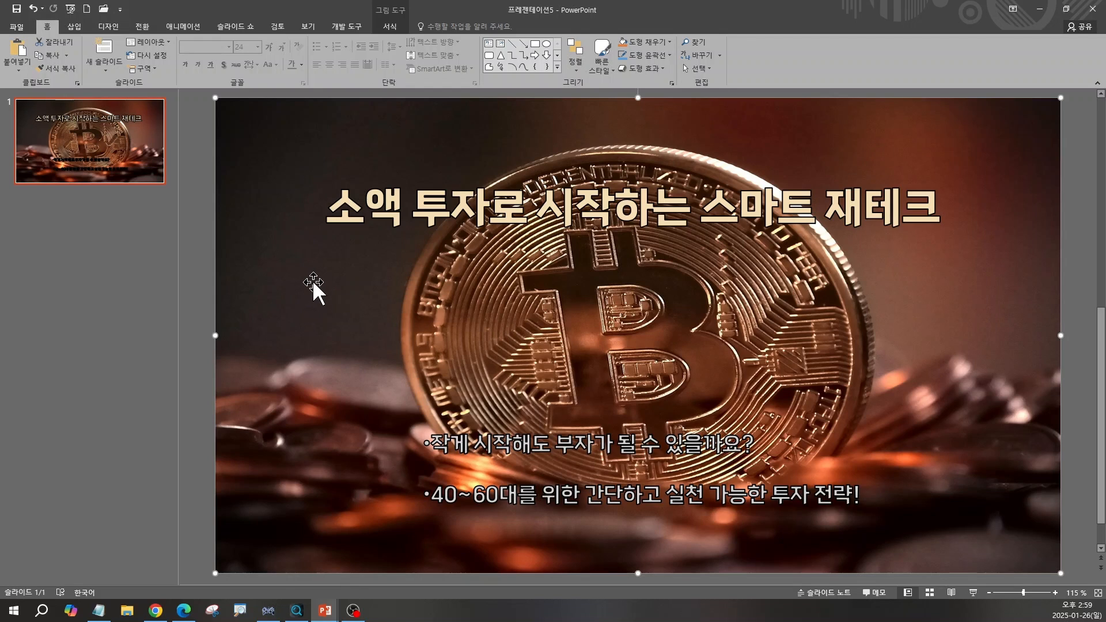
- Soften the background coin picture by 50% with the sharpness correction
left_click(392, 27)
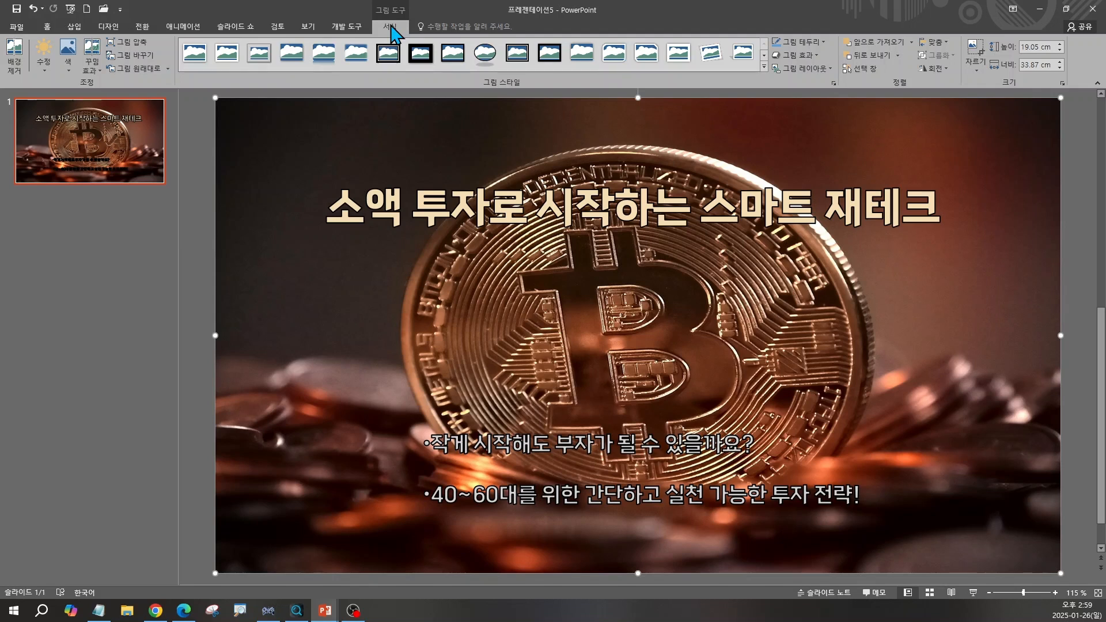
left_click(46, 71)
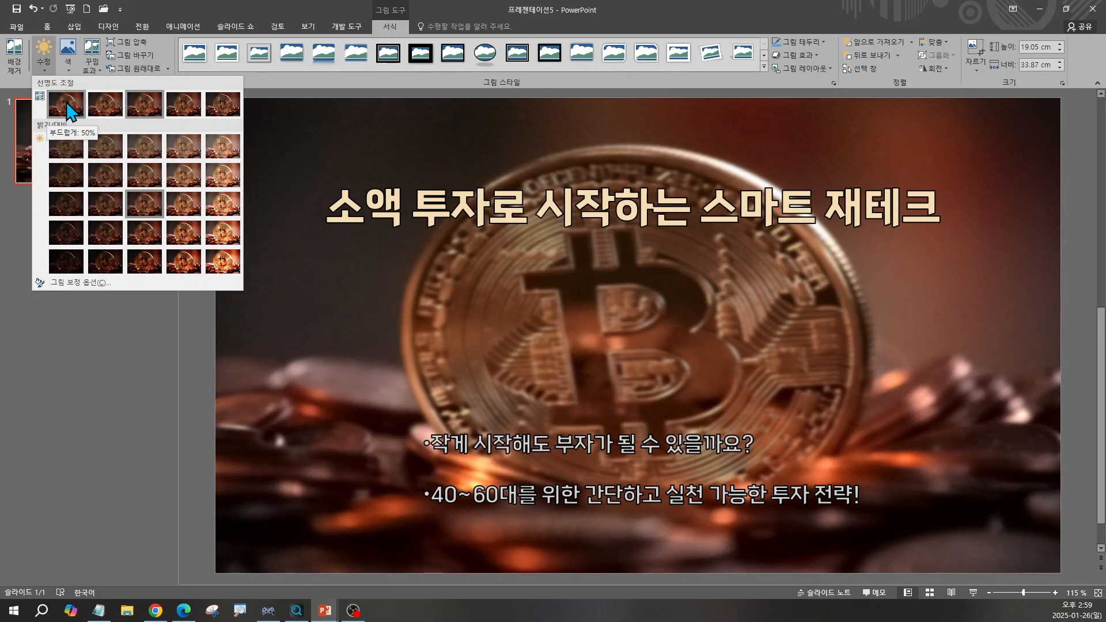
left_click(67, 104)
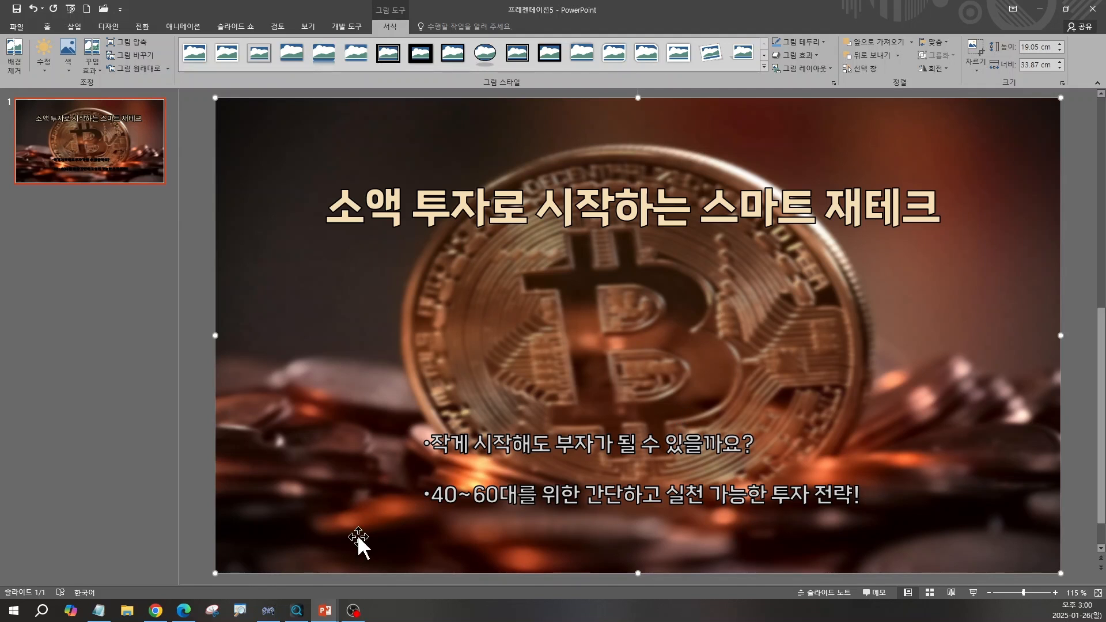
- Switch to Chrome, search Google for 컬러헌트 in a new tab and open the Color Hunt site
left_click(156, 611)
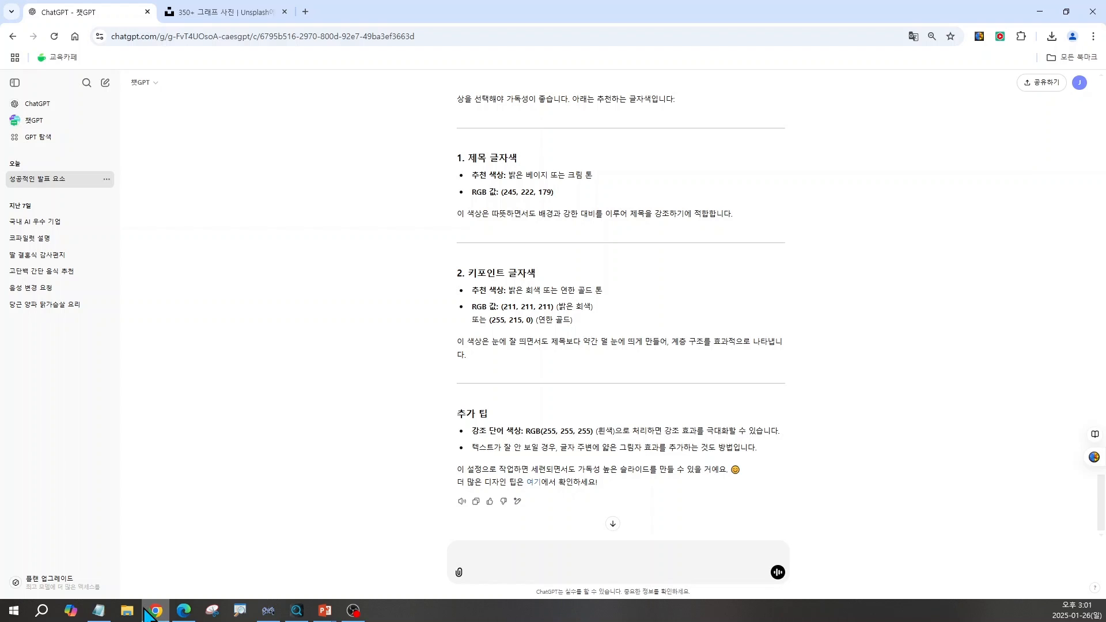
left_click(306, 12)
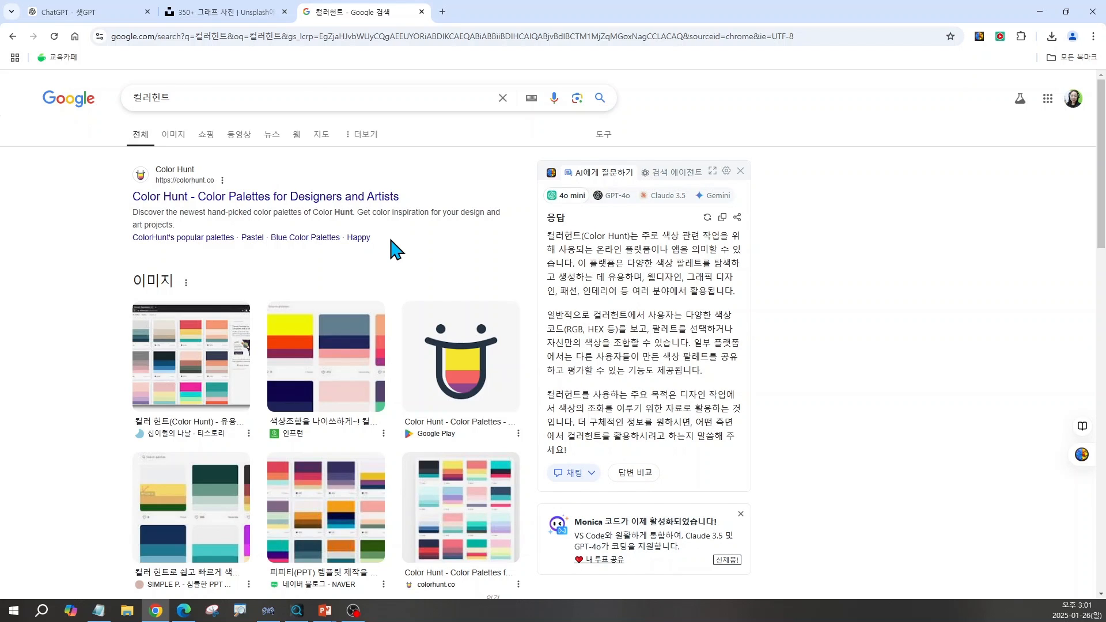
left_click(183, 199)
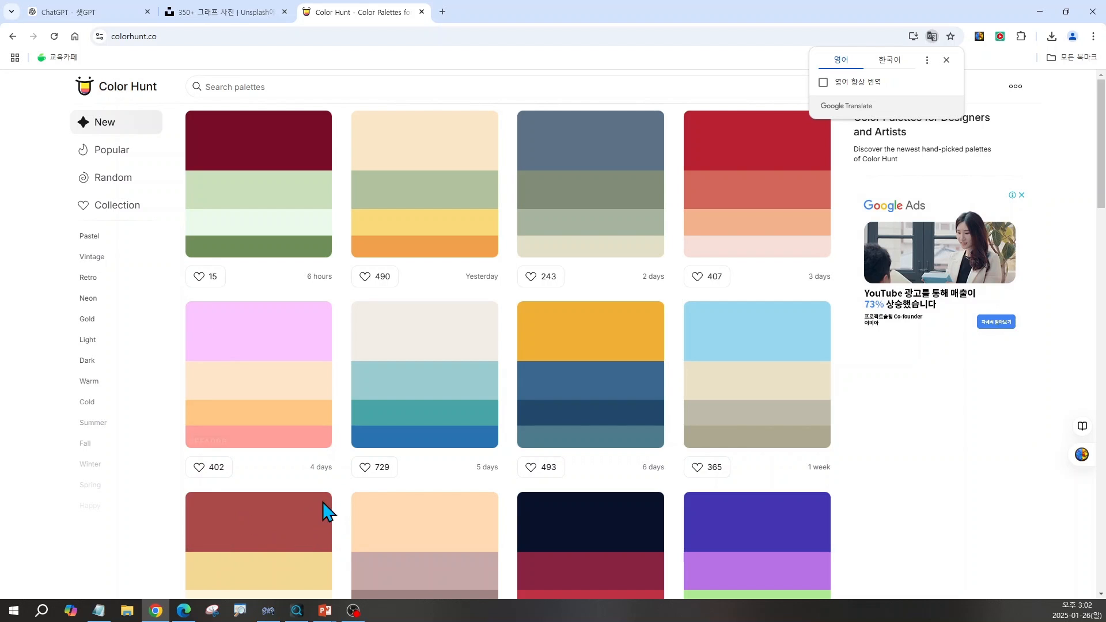
- Browse Color Hunt's newest palettes for a colour combination that suits the slide
left_click(1092, 12)
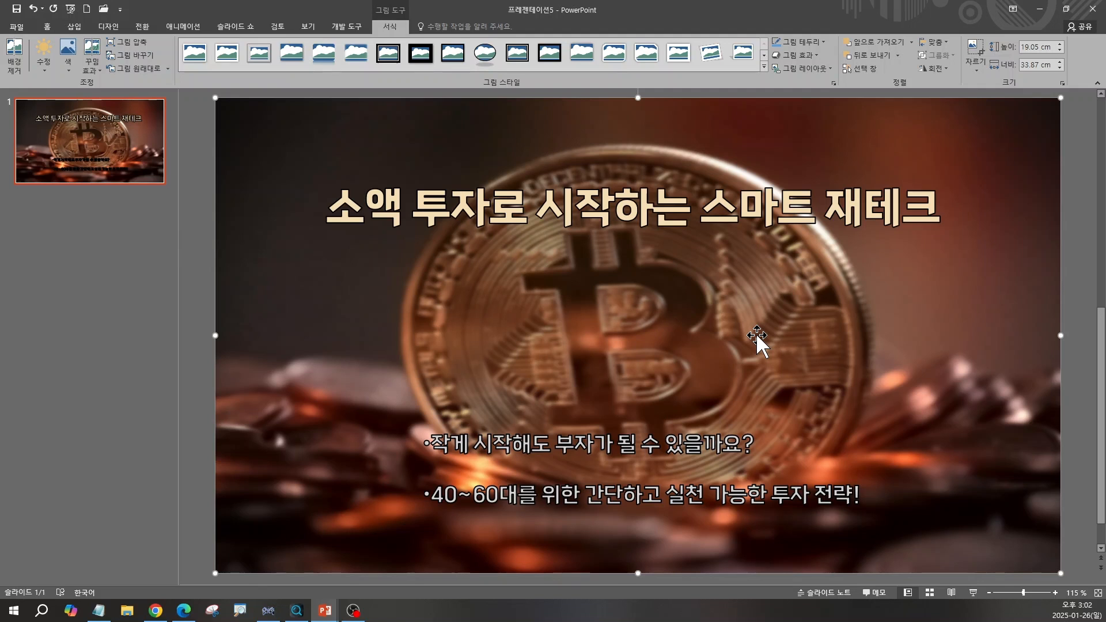
left_click(155, 610)
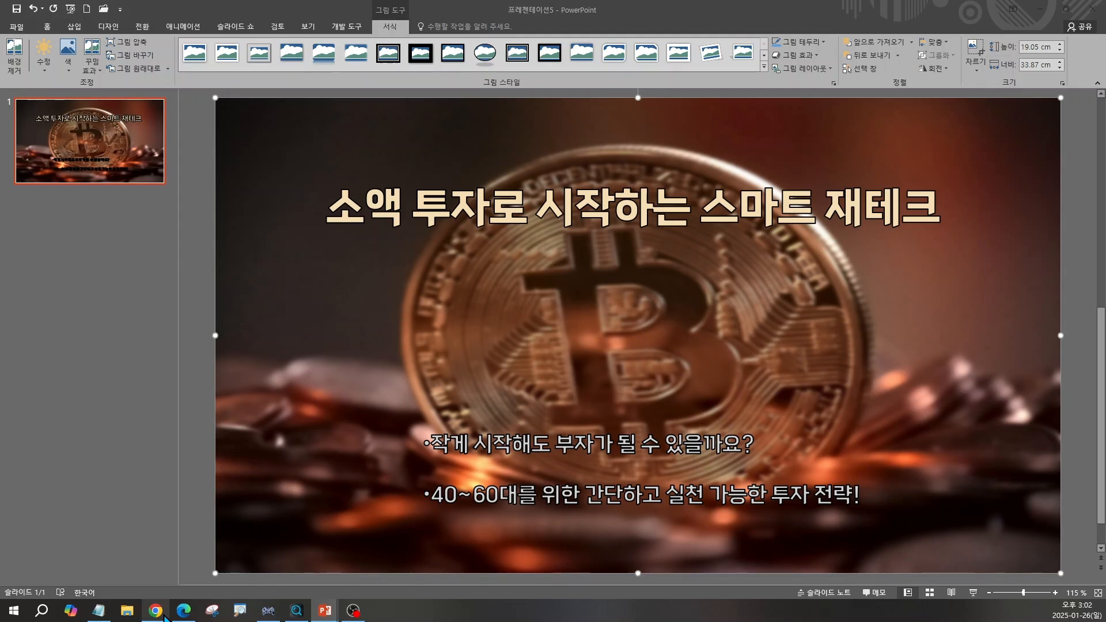
scroll(647, 323, "down", 4)
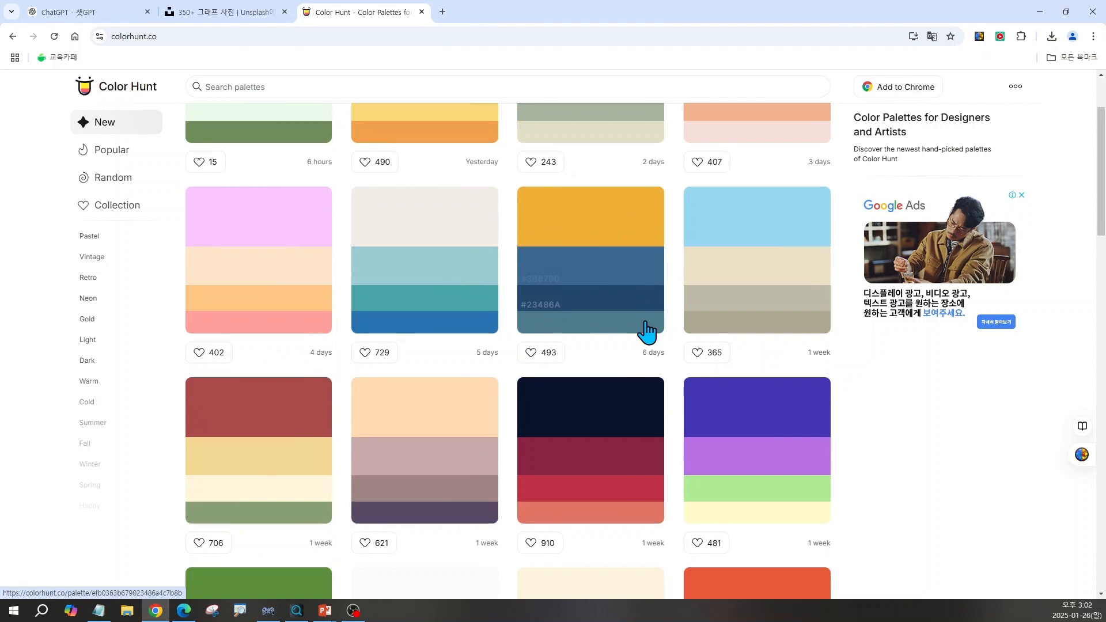
scroll(646, 321, "down", 1)
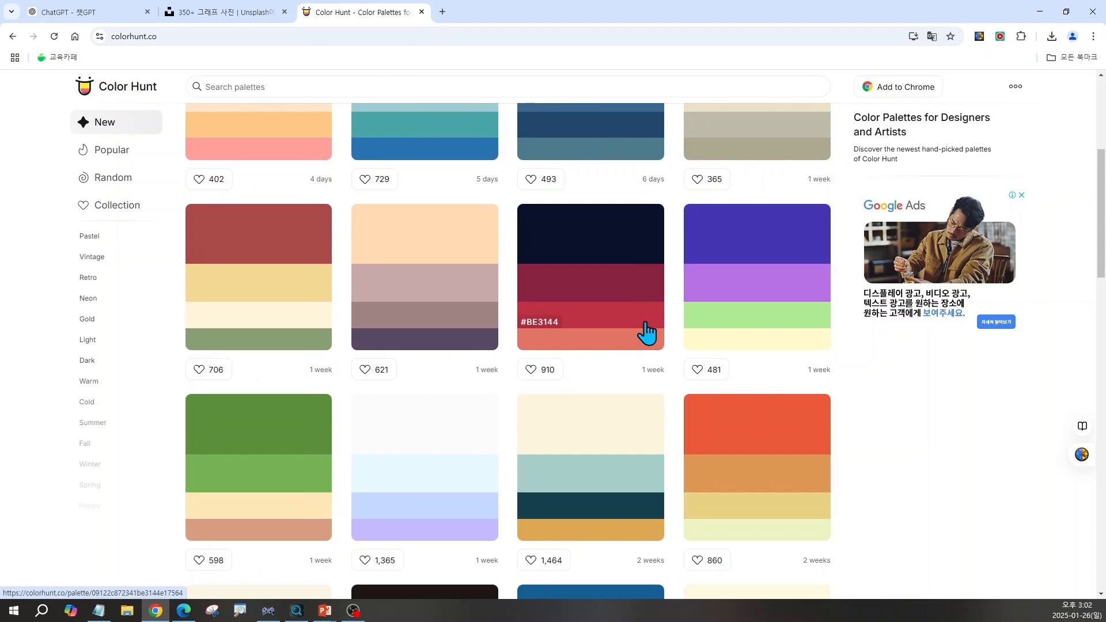
scroll(647, 333, "down", 2)
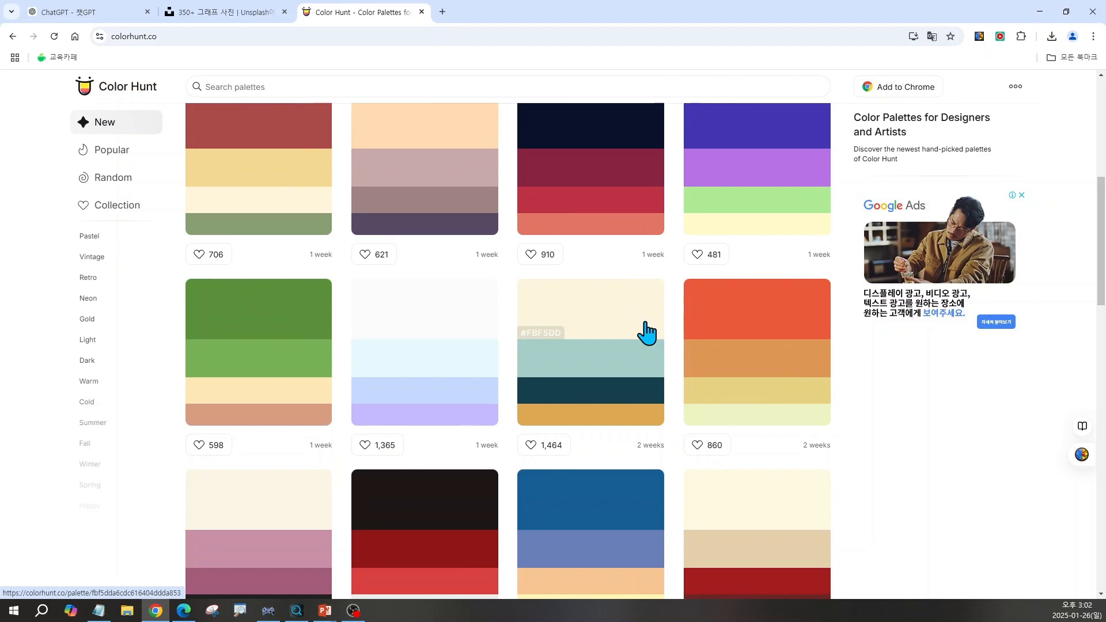
scroll(646, 333, "down", 2)
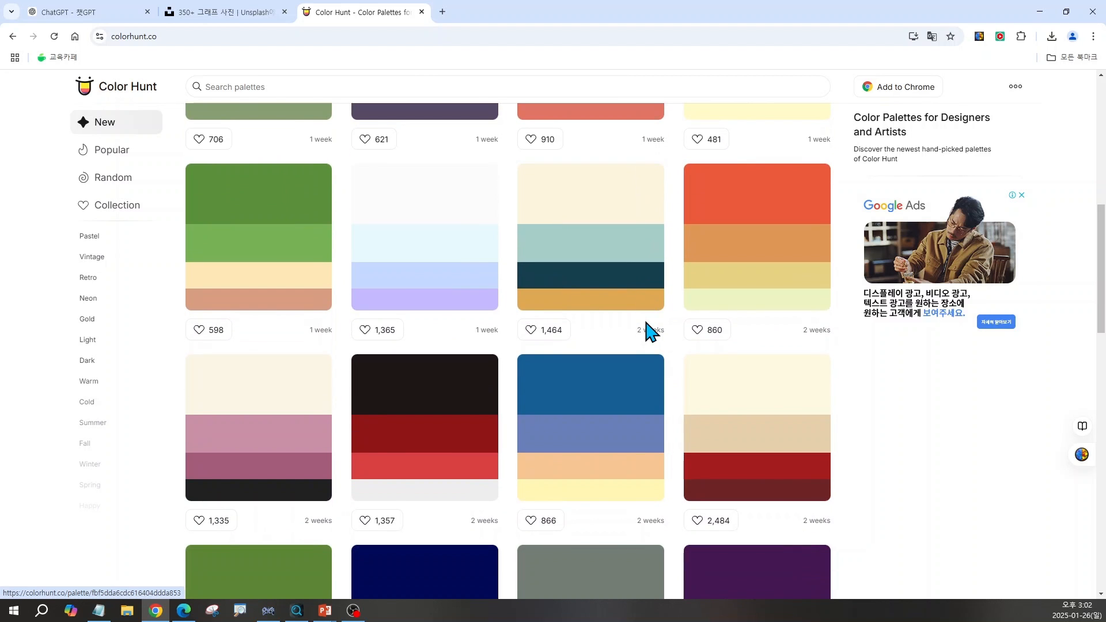
scroll(646, 323, "down", 3)
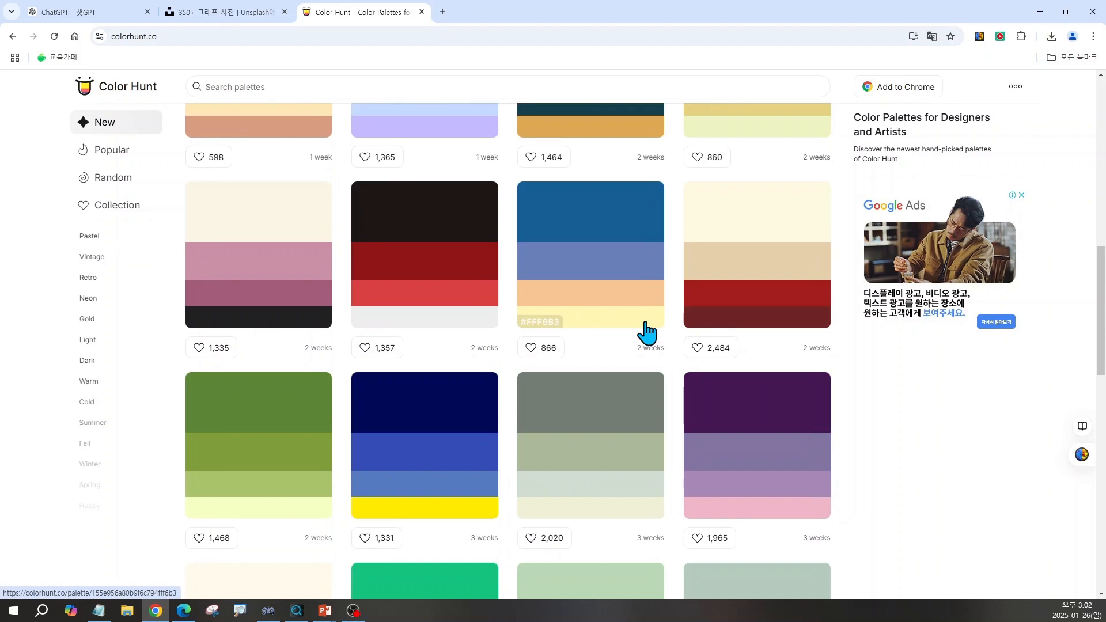
scroll(646, 324, "down", 1)
scroll(646, 333, "down", 7)
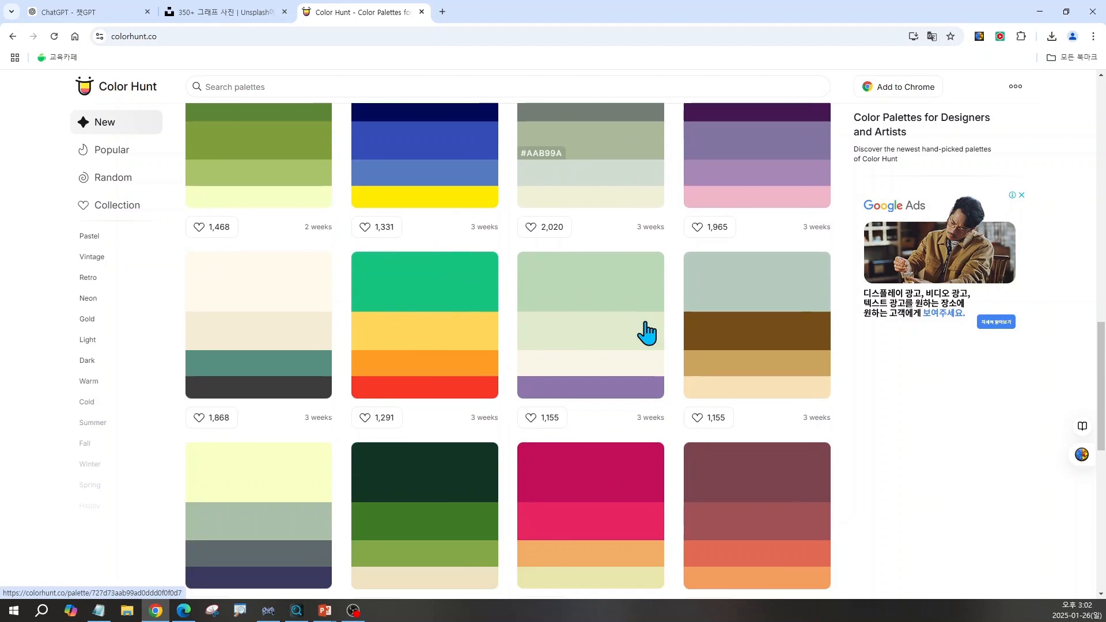
scroll(647, 333, "down", 7)
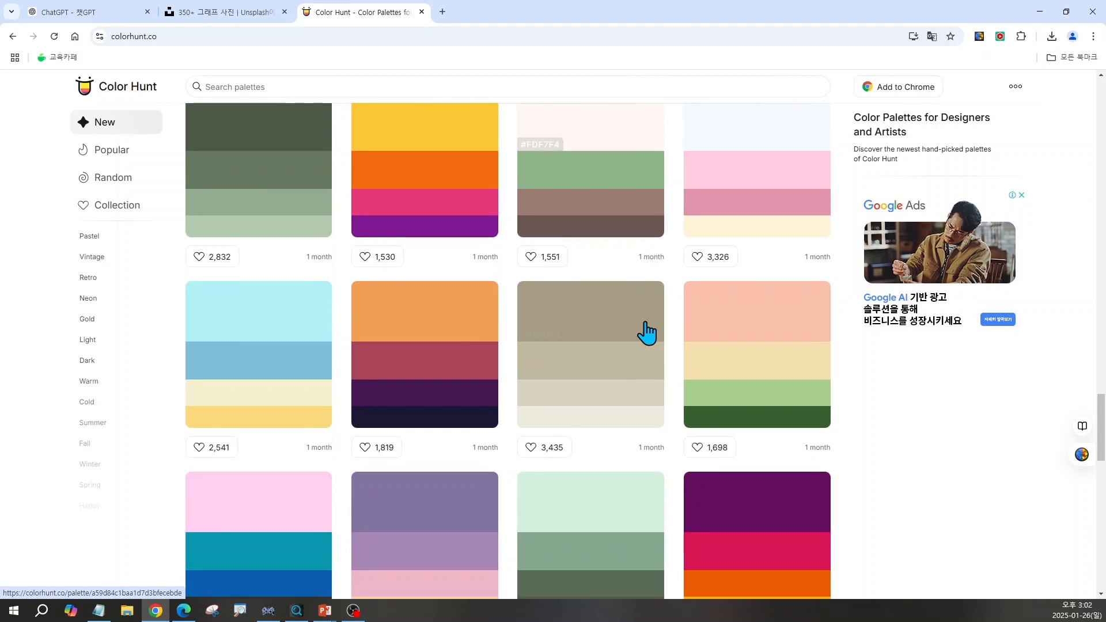
scroll(646, 333, "down", 3)
scroll(646, 332, "down", 10)
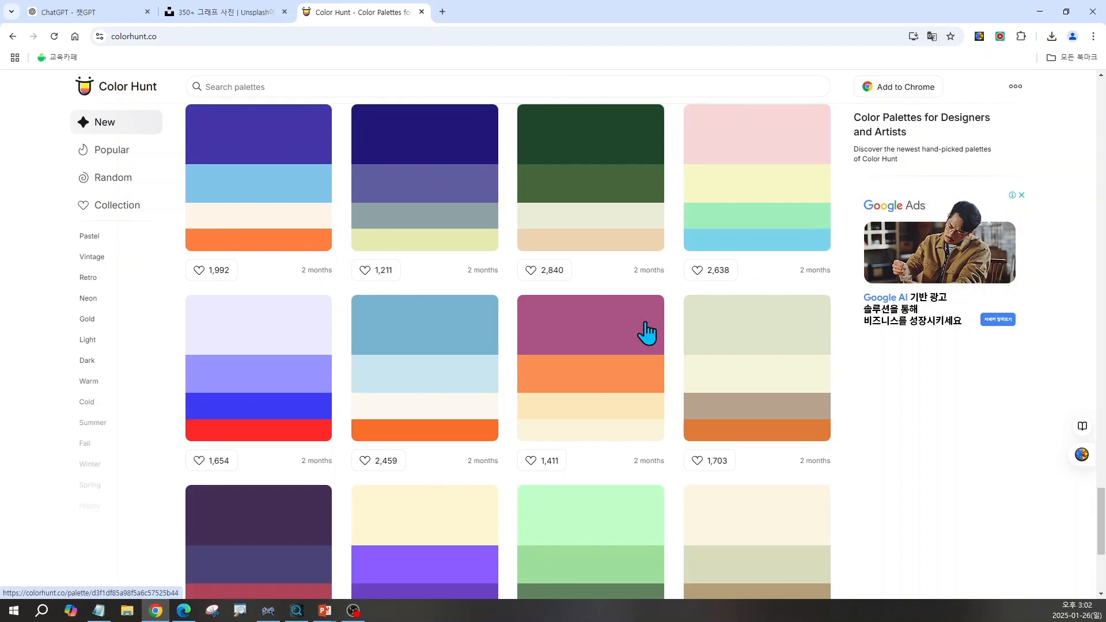
scroll(646, 333, "down", 13)
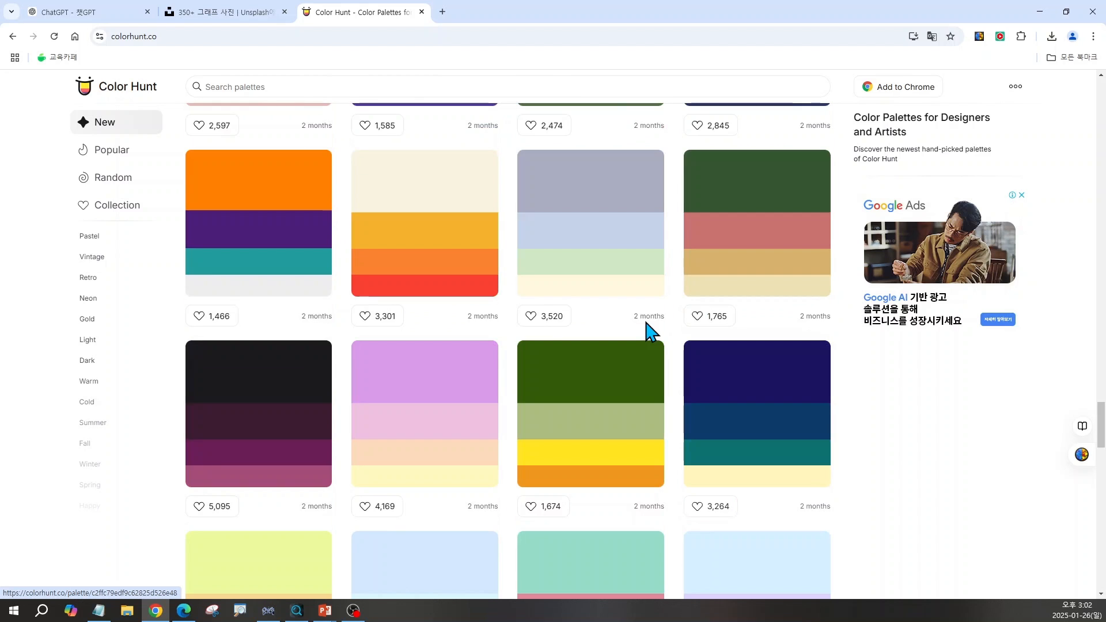
scroll(646, 332, "down", 10)
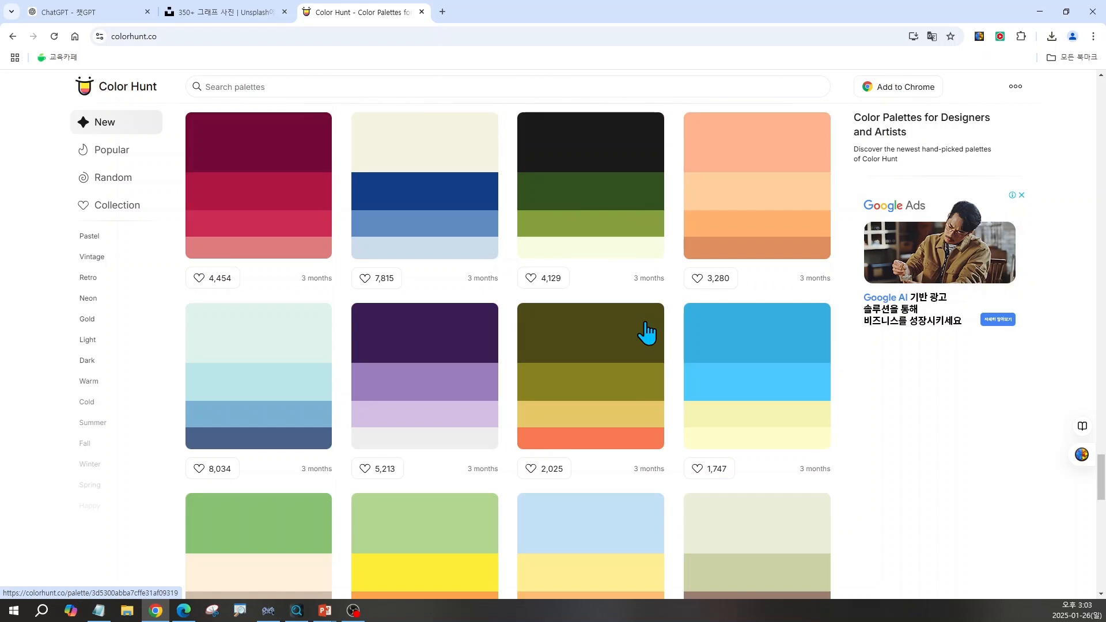
scroll(646, 333, "down", 15)
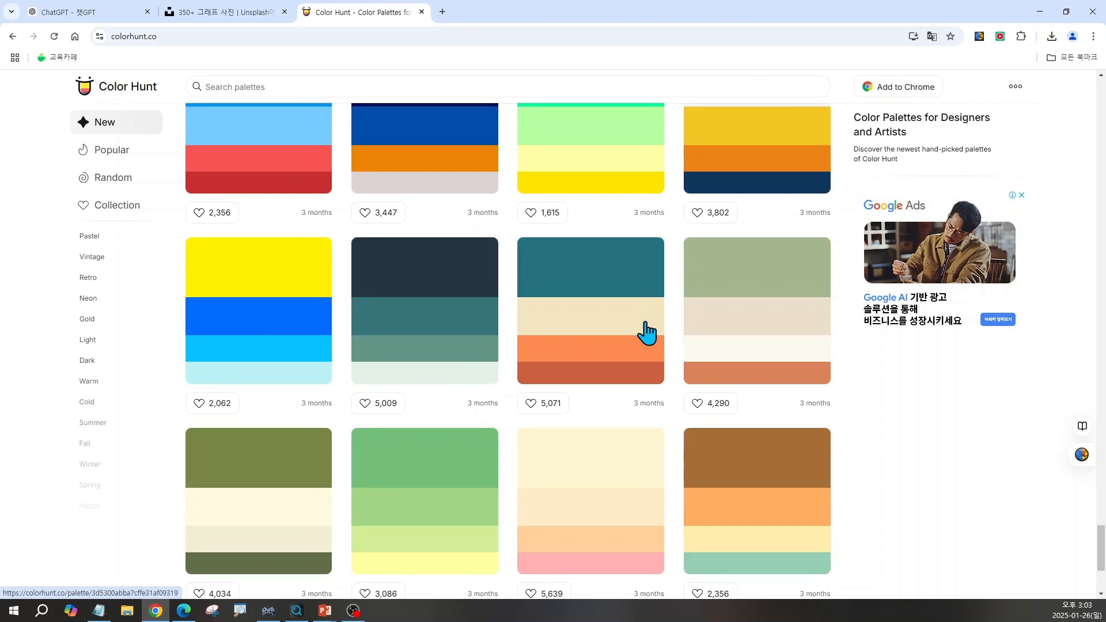
scroll(752, 292, "down", 4)
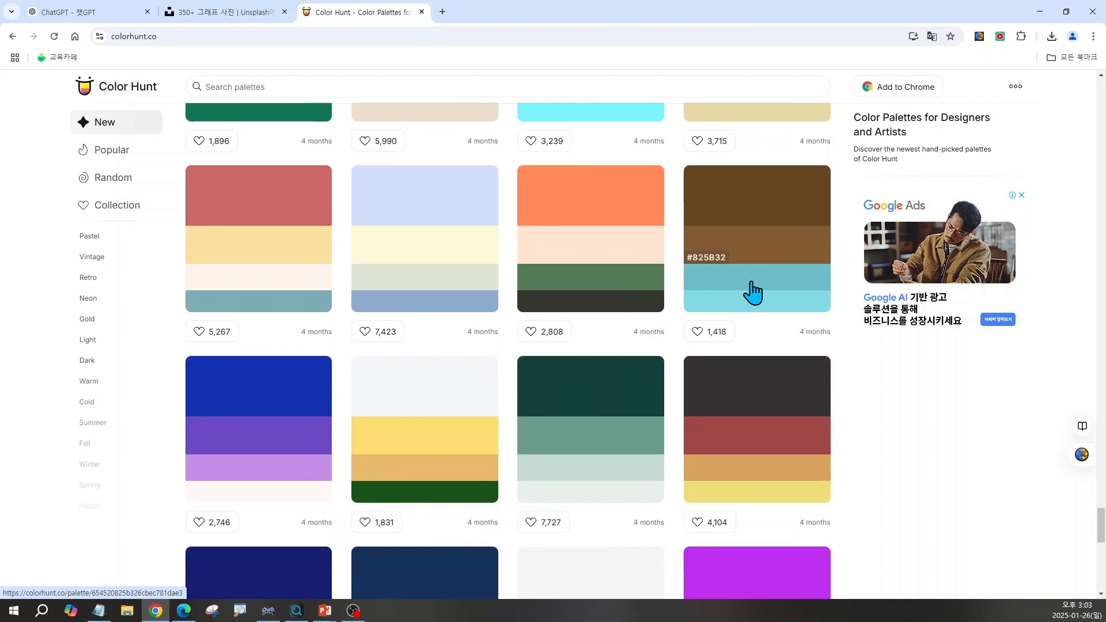
- Shrink the Color Hunt window over the slide to compare its palettes with the background picture, and maximize it again
left_click_drag(564, 13, 764, 180)
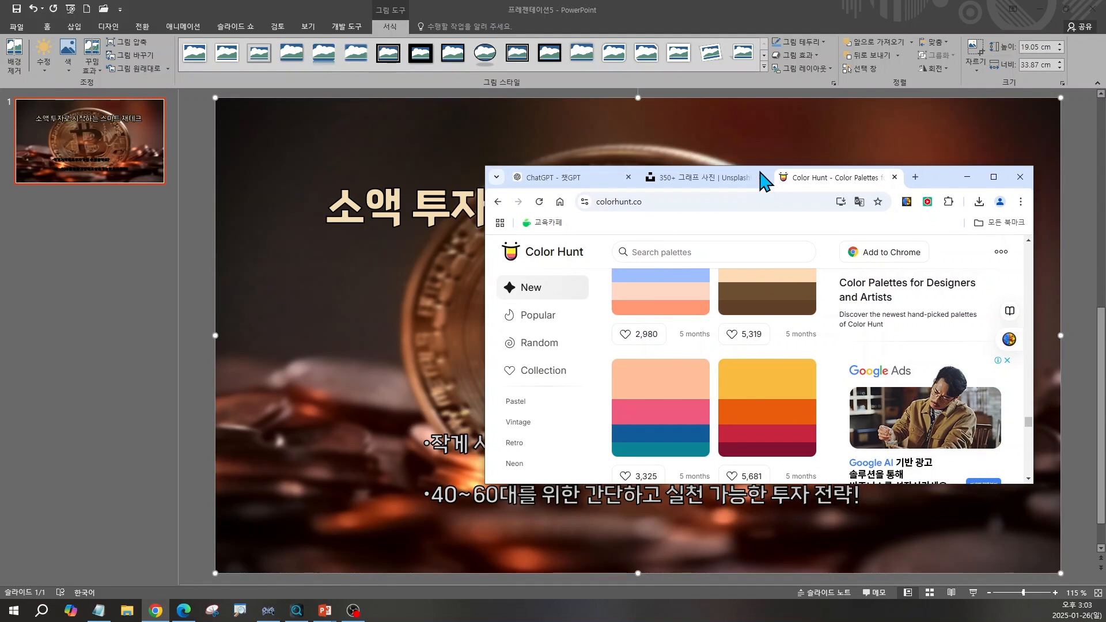
scroll(784, 352, "up", 1)
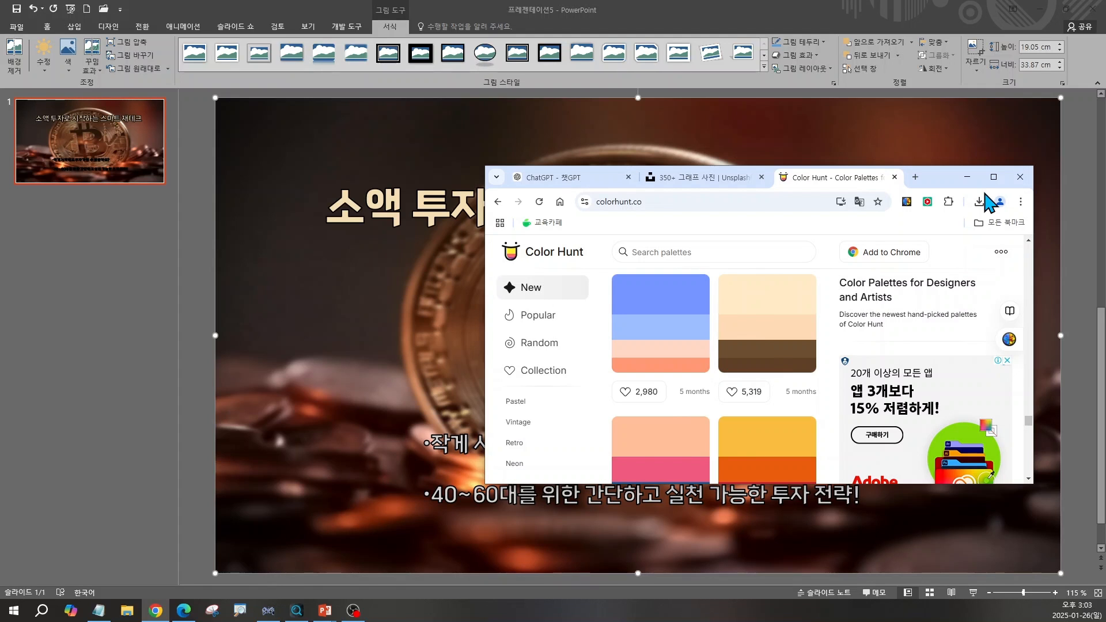
left_click(993, 176)
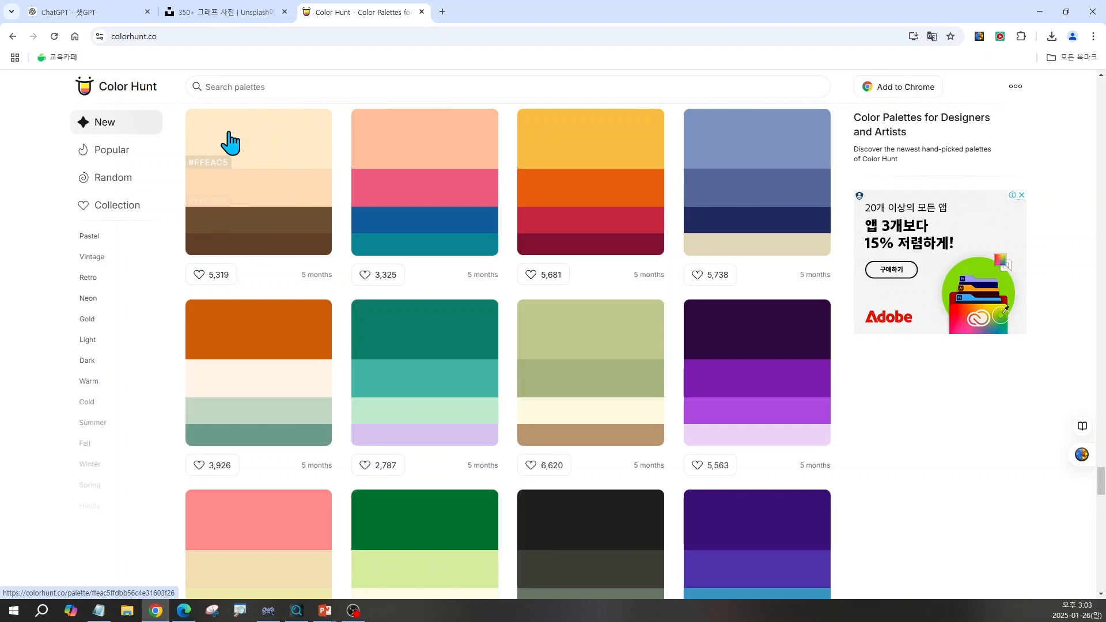
- Open the beige and brown palette beginning with #FFEAC5 and examine the RGB value of its first colour
left_click(271, 140)
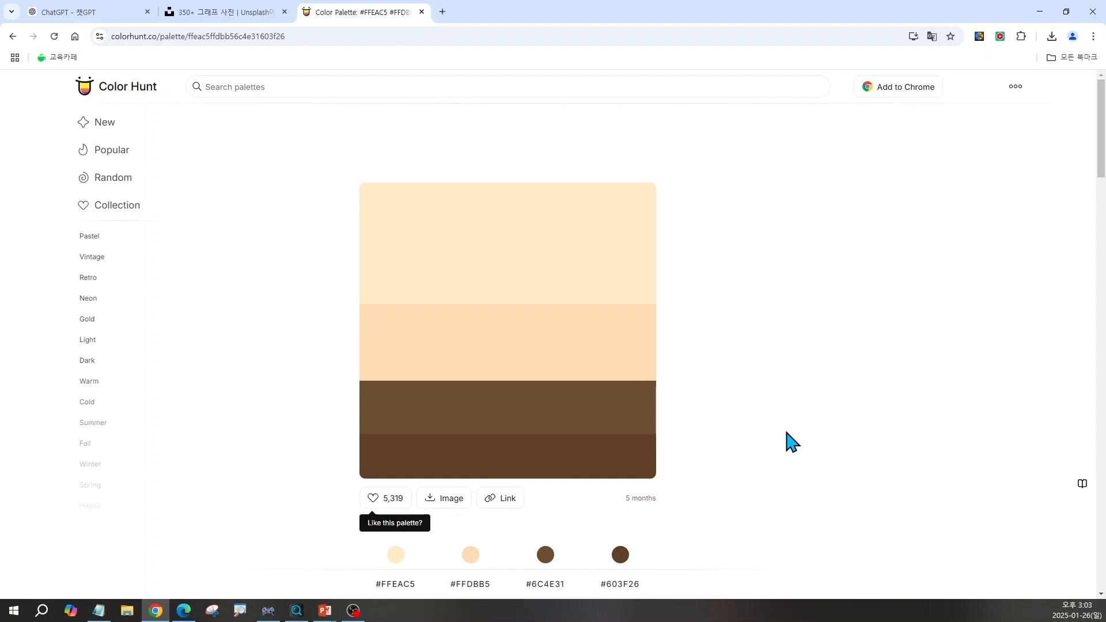
scroll(788, 446, "down", 2)
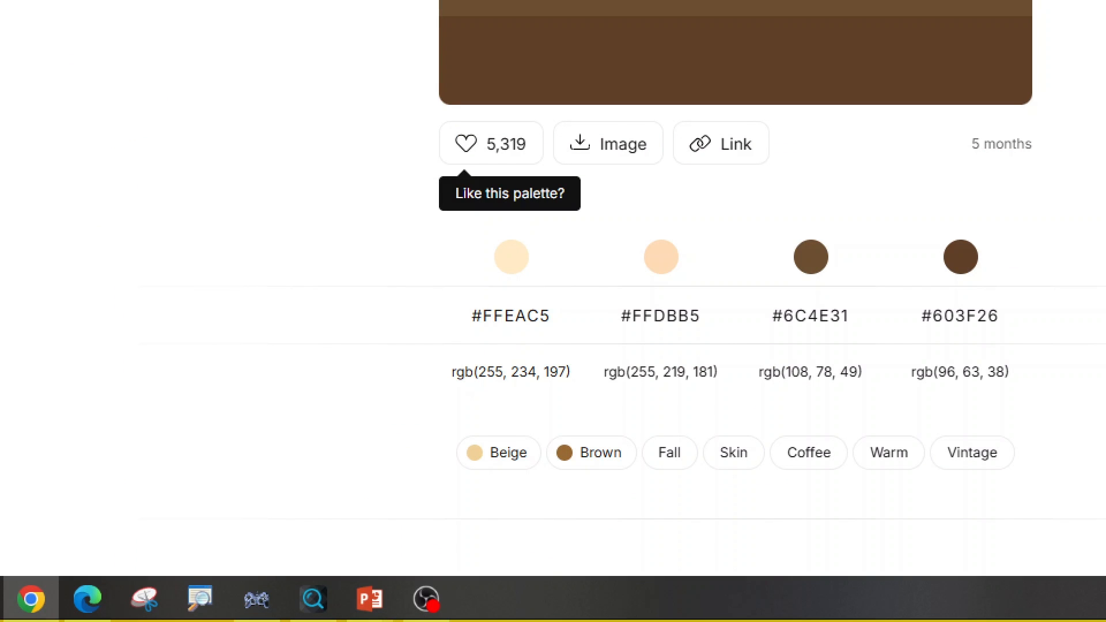
mouse_move(519, 285)
left_mouse_down()
mouse_move(550, 253)
mouse_move(537, 269)
left_mouse_up()
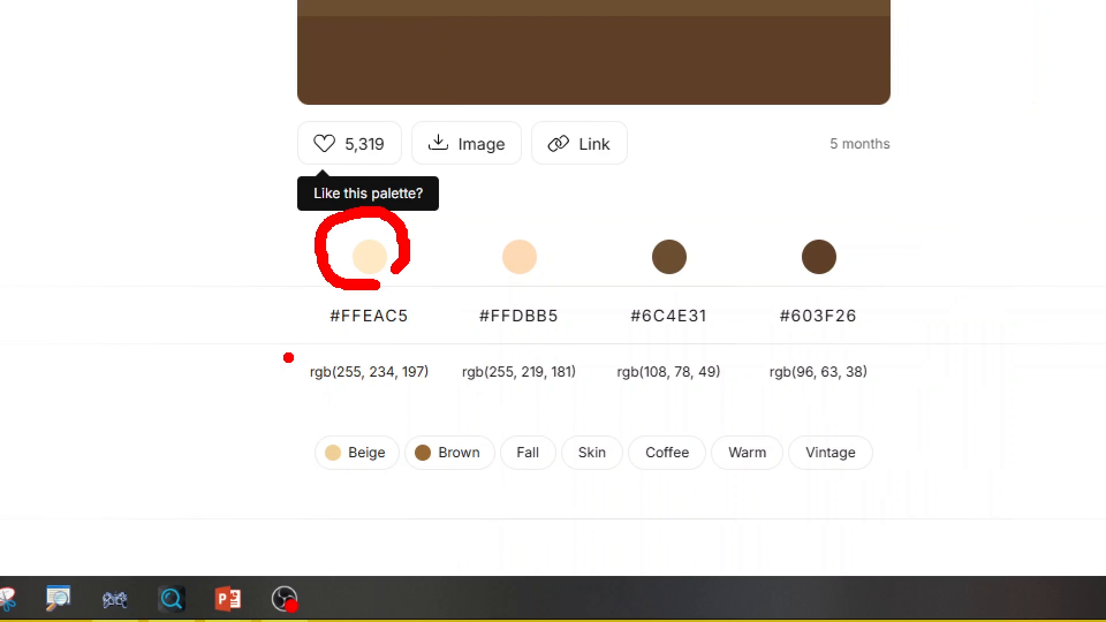
mouse_move(425, 343)
left_mouse_down()
mouse_move(548, 407)
mouse_move(597, 406)
left_mouse_up()
left_click_drag(456, 408, 452, 407)
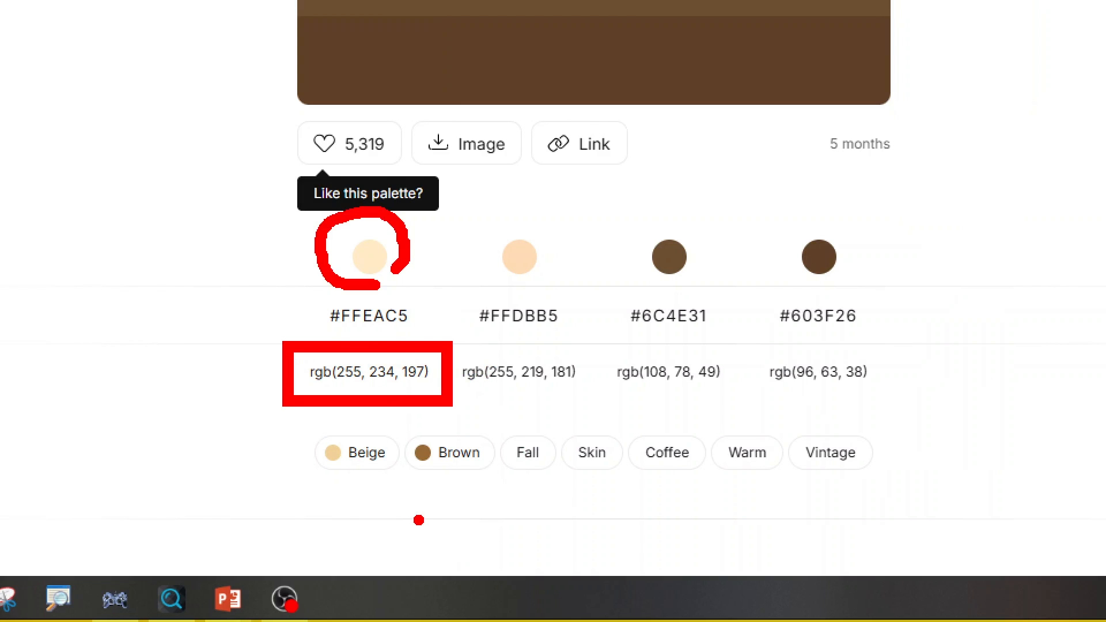
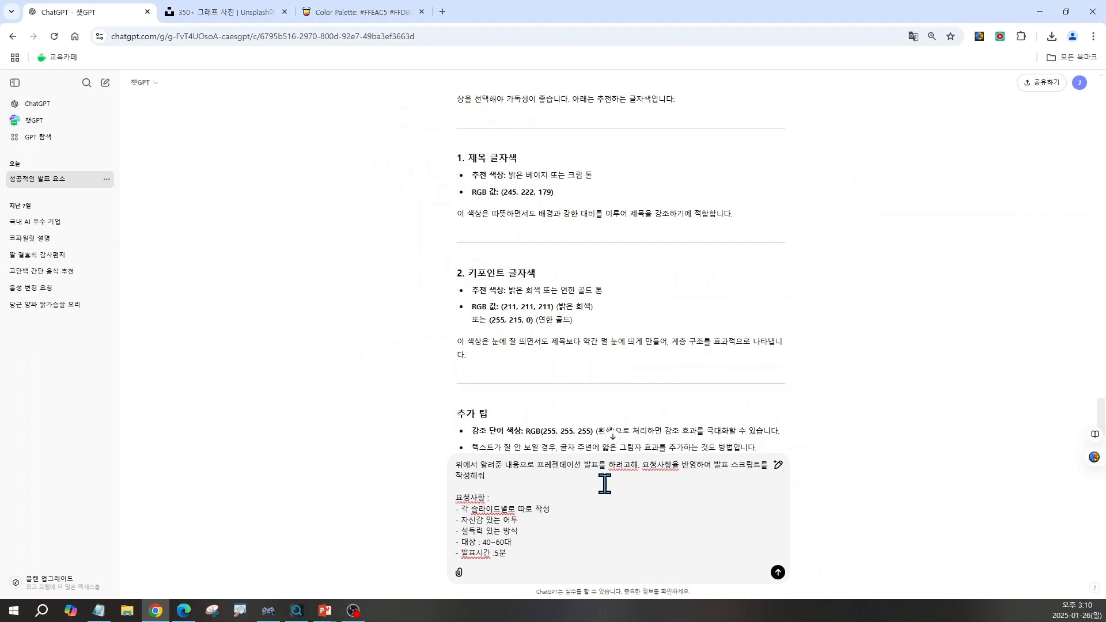
- Ask ChatGPT for a confident, persuasive five-minute script for each slide aimed at ages 40–60, and switch to the PowerPoint overview of the preparation stages
key("Return")
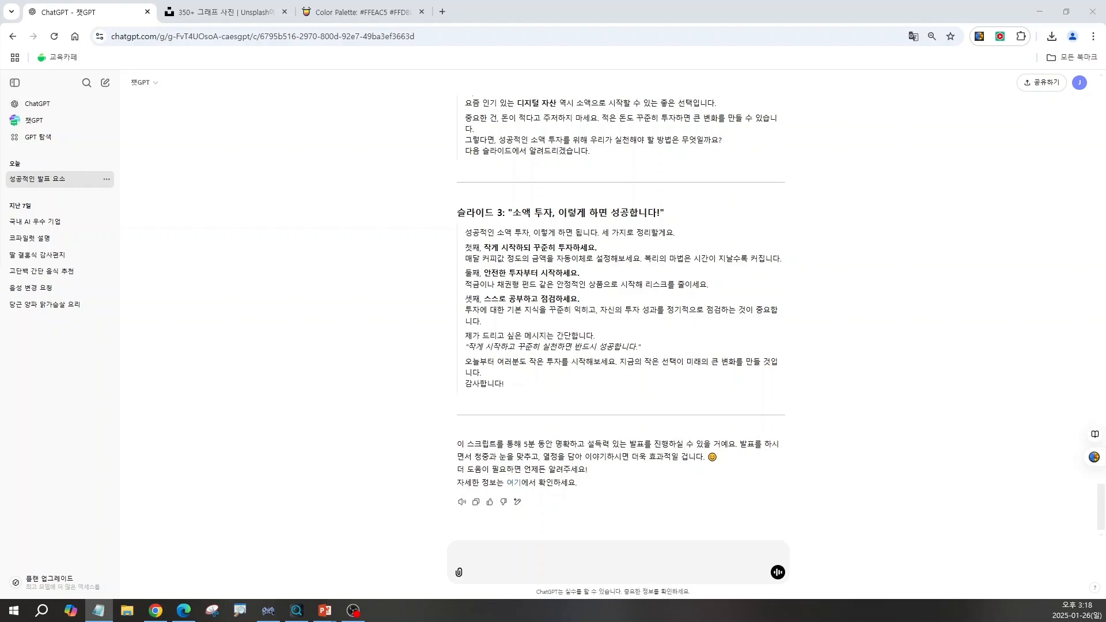
key("alt+Tab")
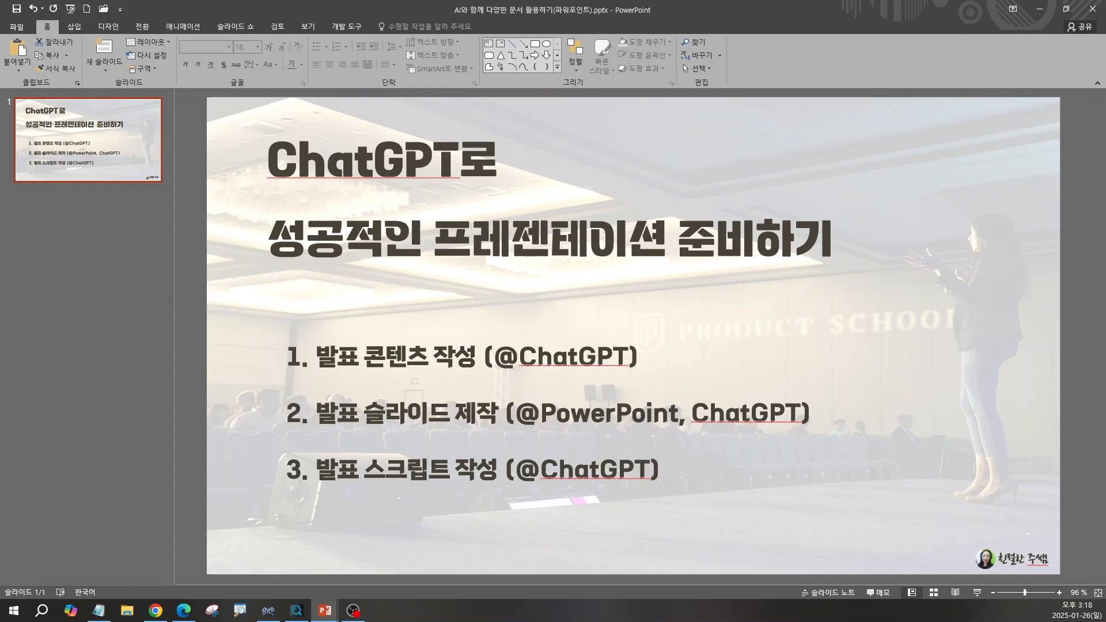